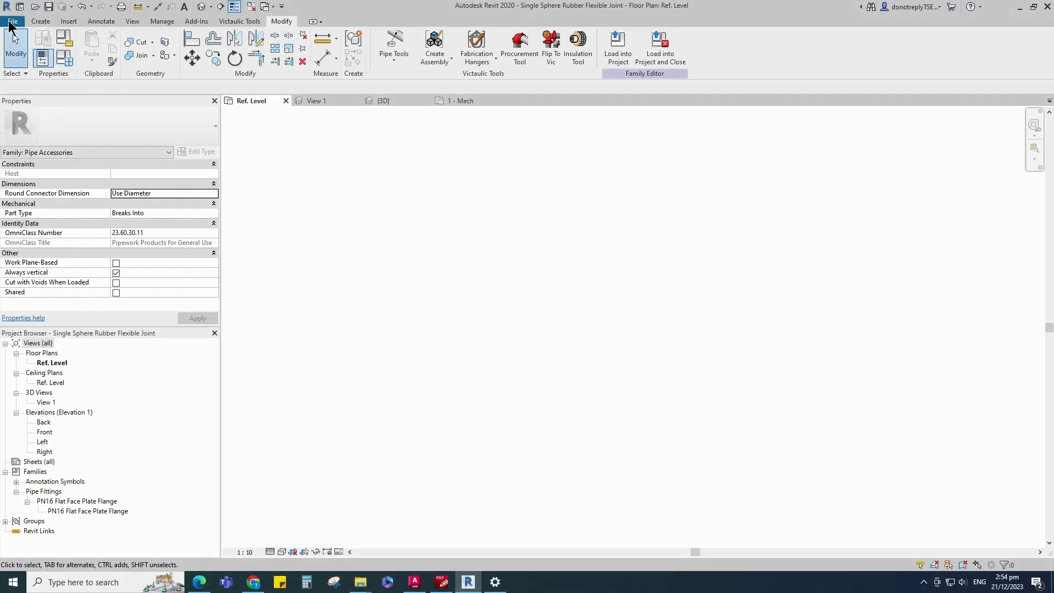
# Create a new family from the metric Generic Model template
pyautogui.click(13, 22)
pyautogui.moveTo(38, 63)
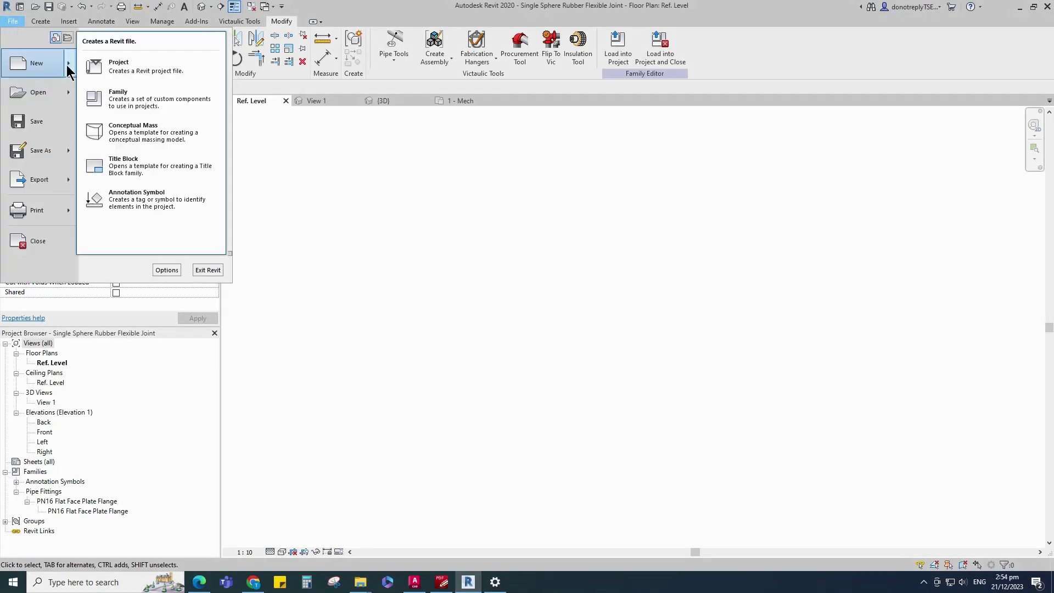
pyautogui.click(137, 106)
pyautogui.scroll(-8, 281, 236)
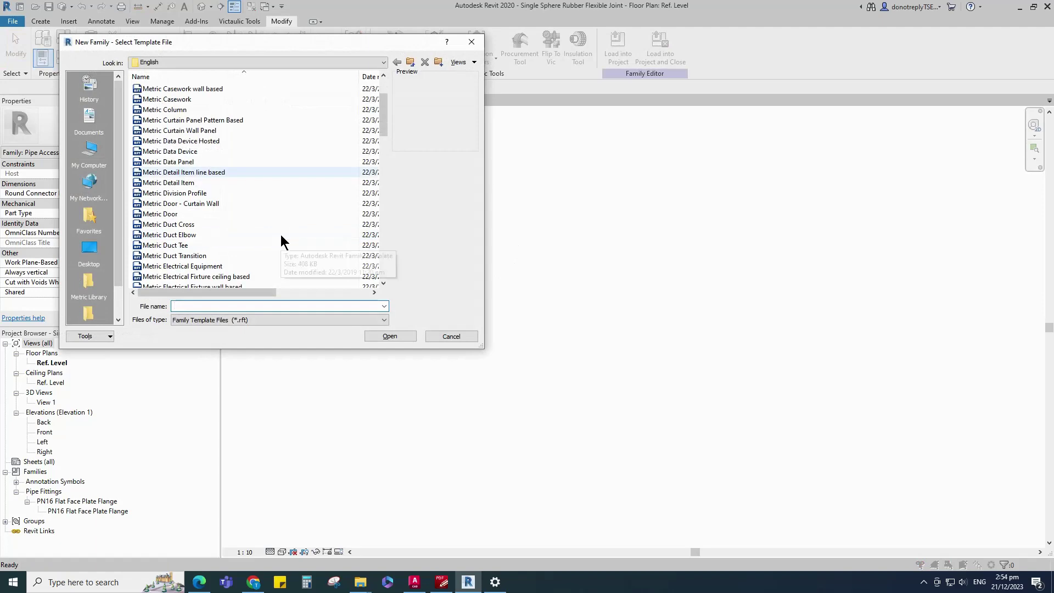
pyautogui.click(235, 235)
pyautogui.click(387, 336)
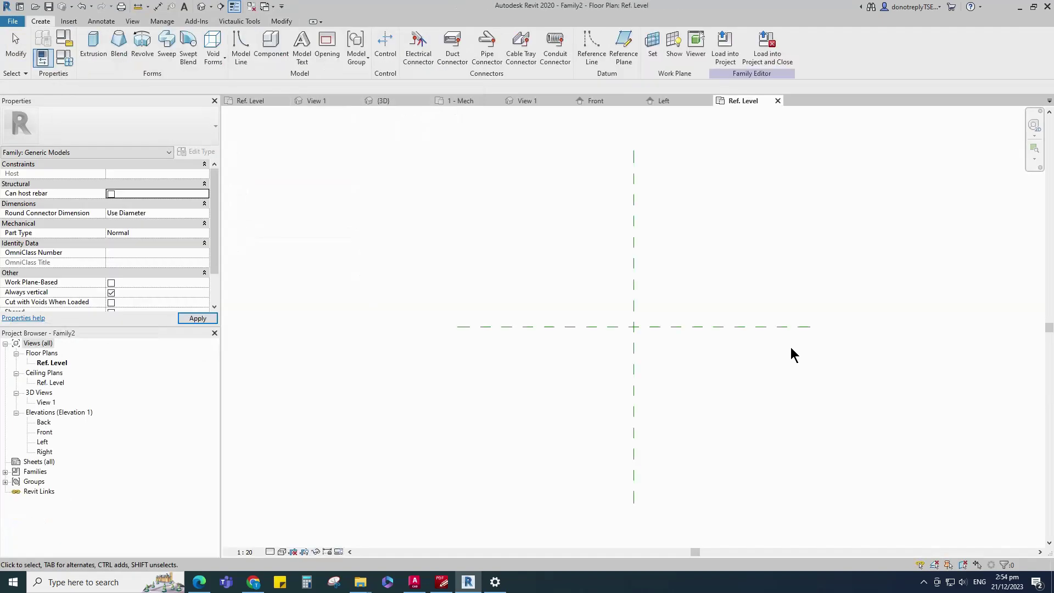
pyautogui.scroll(-1, 519, 385)
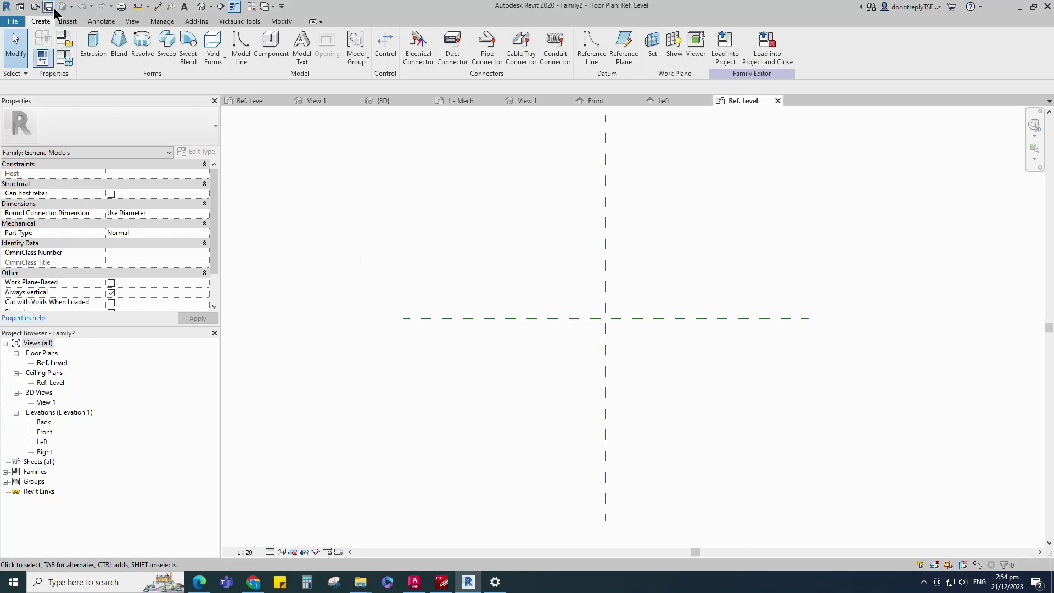
# Set the family category to Pipe Accessories and its part type to Breaks Into
pyautogui.click(42, 57)
pyautogui.scroll(-3, 375, 285)
pyautogui.click(368, 263)
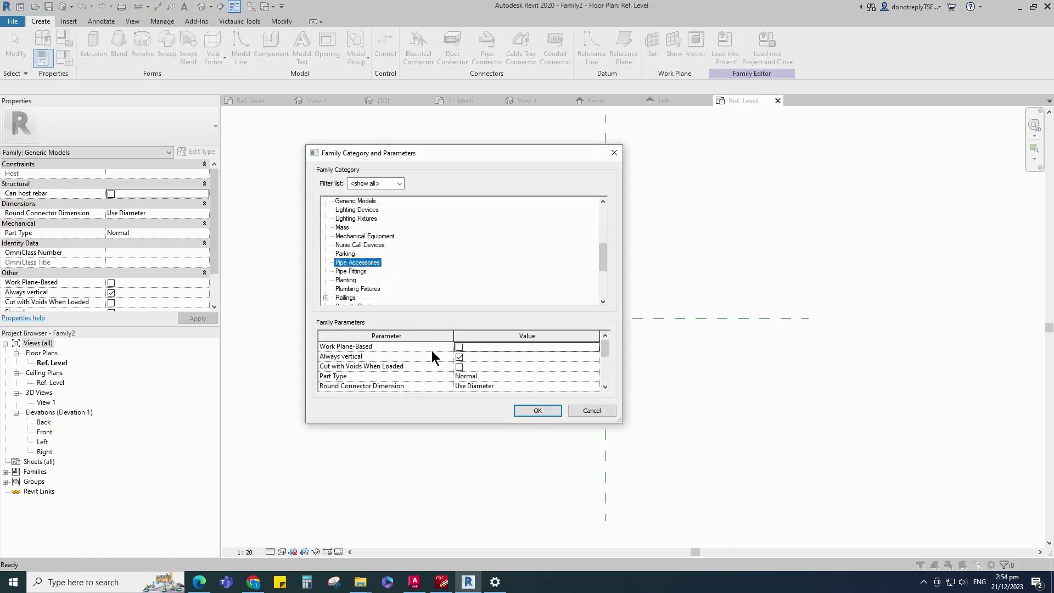
pyautogui.click(594, 377)
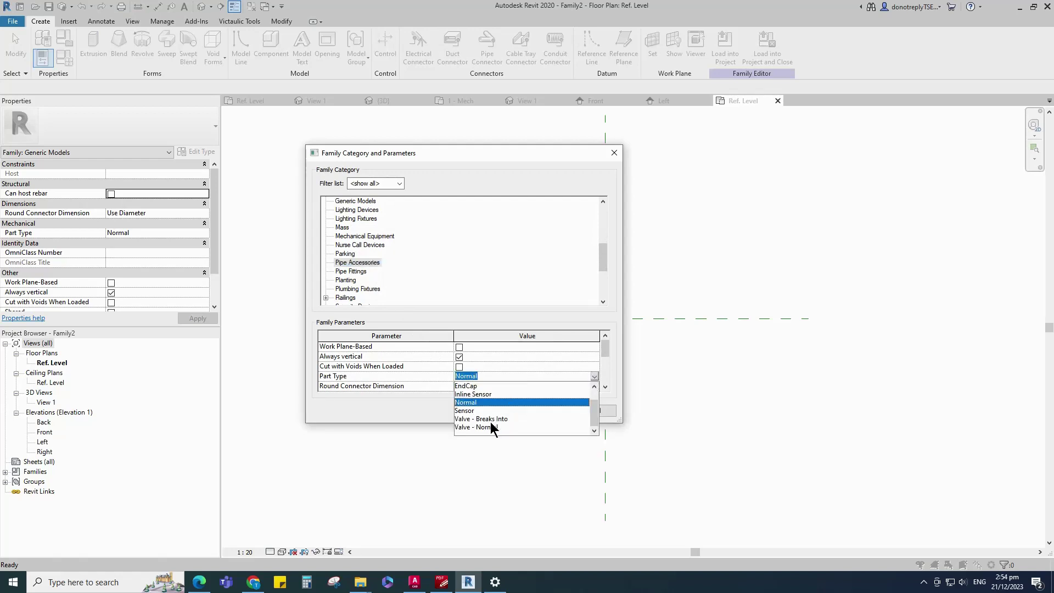
pyautogui.press('Down')
pyautogui.press('Down')
pyautogui.press('Return')
pyautogui.scroll(-1, 516, 388)
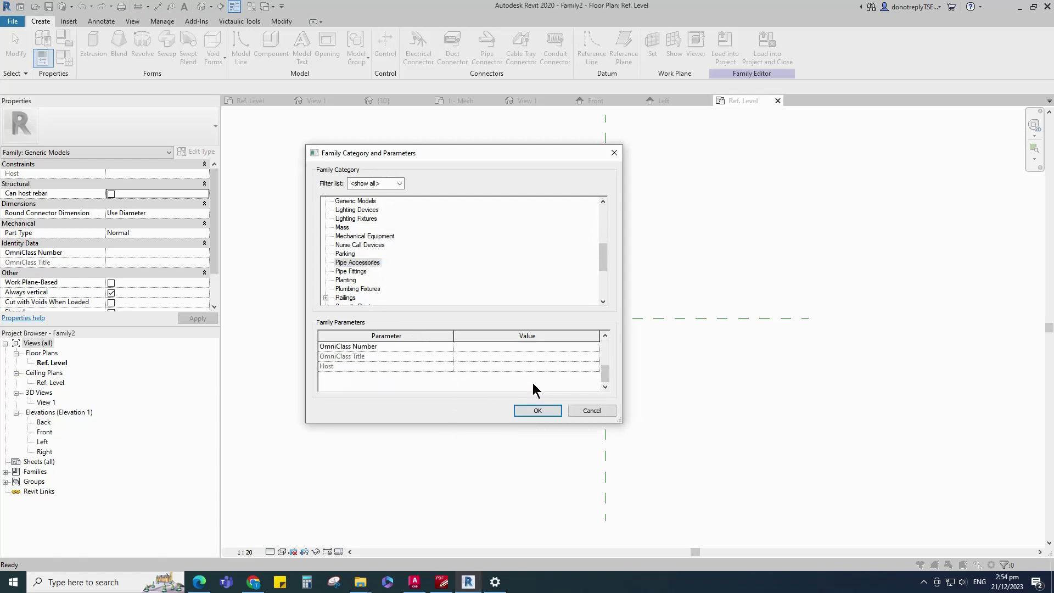
# Assign OmniClass number 23.60.30.11.14 Pipework Fittings to the family and apply the category settings
pyautogui.click(598, 377)
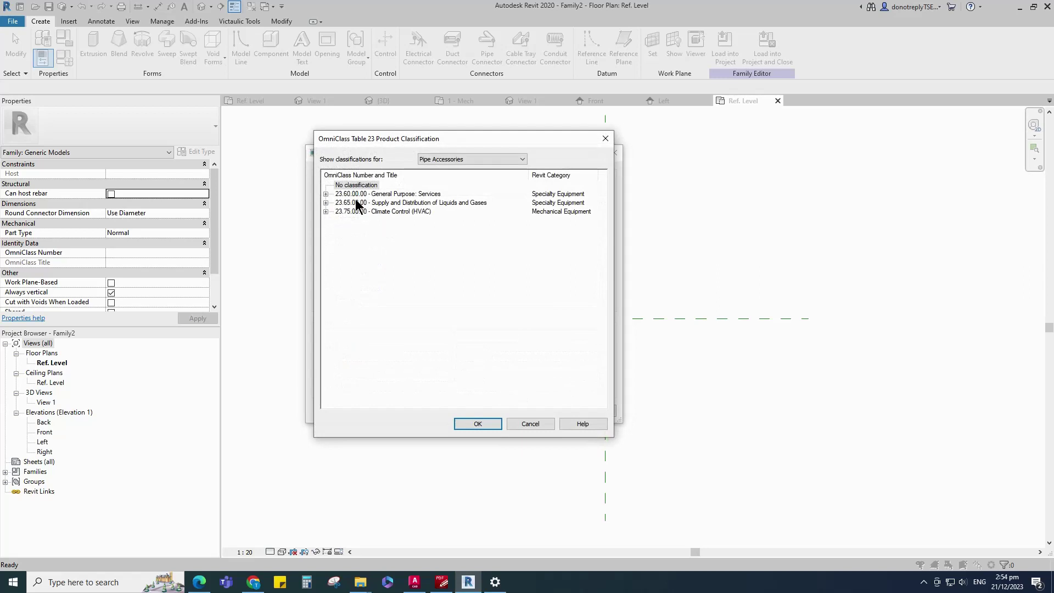
pyautogui.click(326, 194)
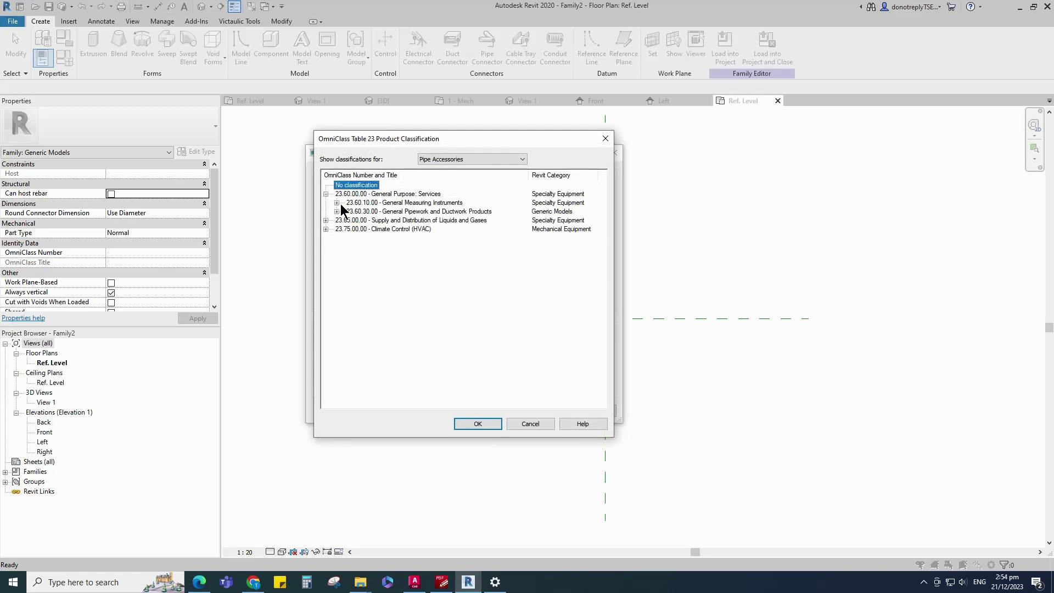
pyautogui.click(337, 212)
pyautogui.click(348, 220)
pyautogui.click(427, 230)
pyautogui.click(478, 424)
pyautogui.click(538, 412)
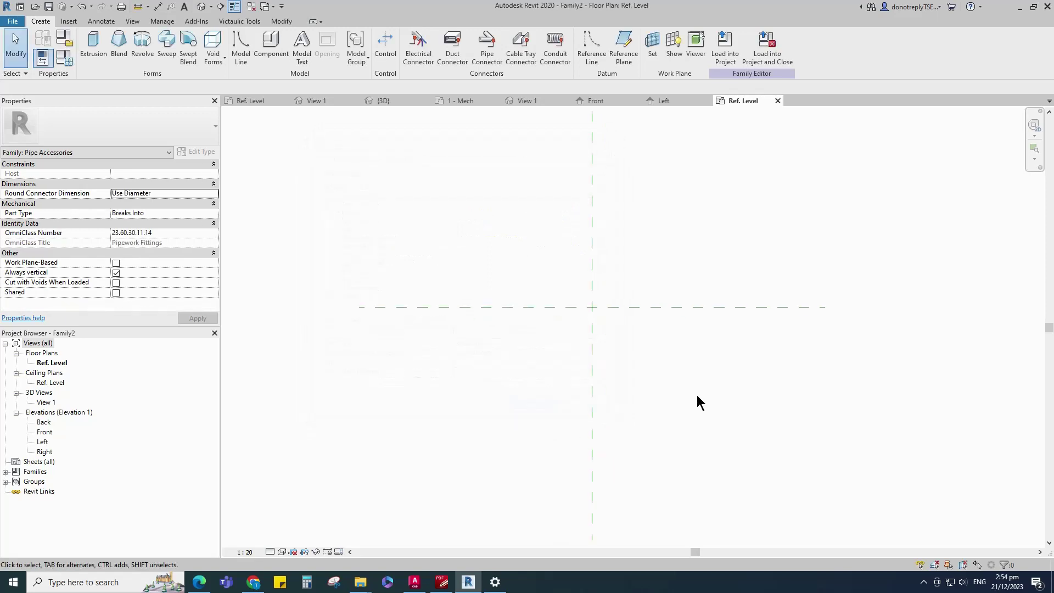
# Draw two vertical reference planes offset 125 mm on either side of the Center (Left/Right) plane
pyautogui.click(584, 389)
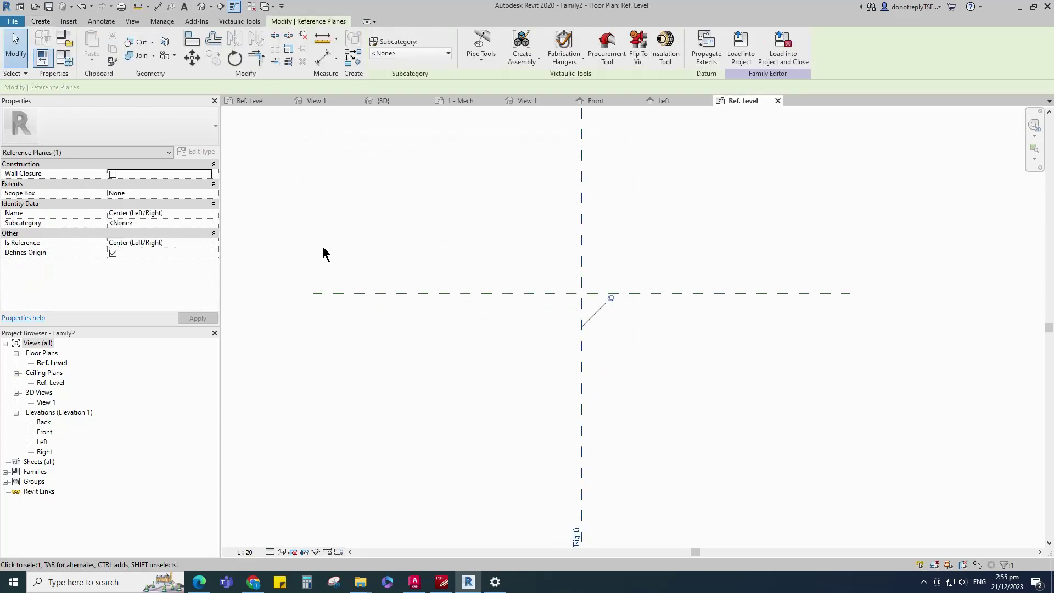
pyautogui.click(353, 57)
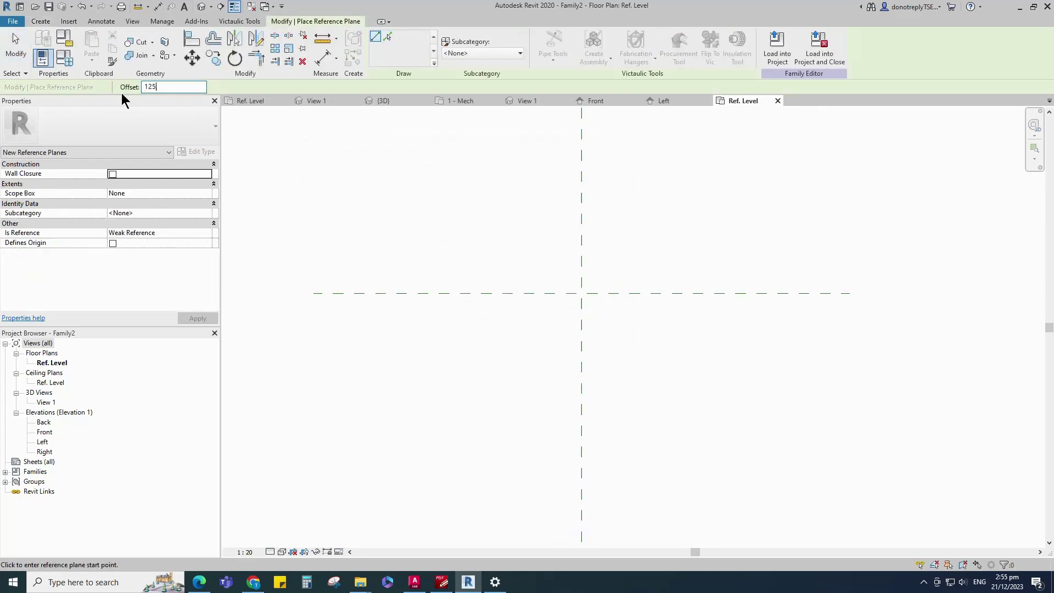
pyautogui.click(582, 171)
pyautogui.click(582, 384)
pyautogui.click(582, 385)
pyautogui.click(582, 171)
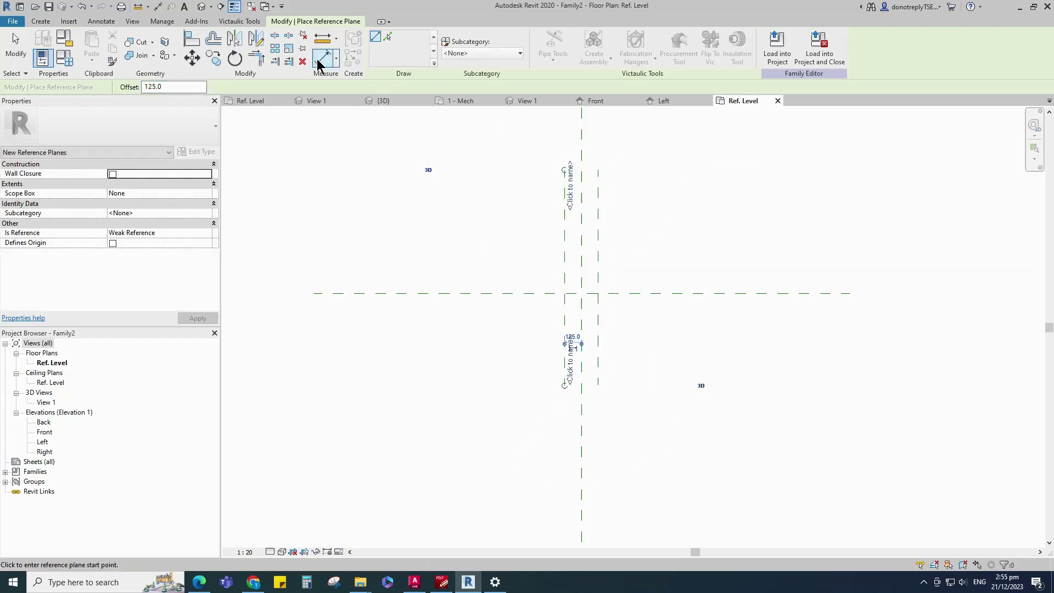
# Add an equalized dimension across the three vertical reference planes and an overall dimension between the outer two
pyautogui.click(319, 60)
pyautogui.scroll(1, 579, 181)
pyautogui.click(584, 188)
pyautogui.click(561, 185)
pyautogui.click(605, 184)
pyautogui.click(639, 183)
pyautogui.click(582, 138)
pyautogui.click(561, 203)
pyautogui.click(605, 207)
pyautogui.click(632, 144)
pyautogui.scroll(-1, 591, 282)
pyautogui.press('Escape')
# Label the overall dimension between the outer vertical planes with a new instance parameter named OAL
pyautogui.click(602, 163)
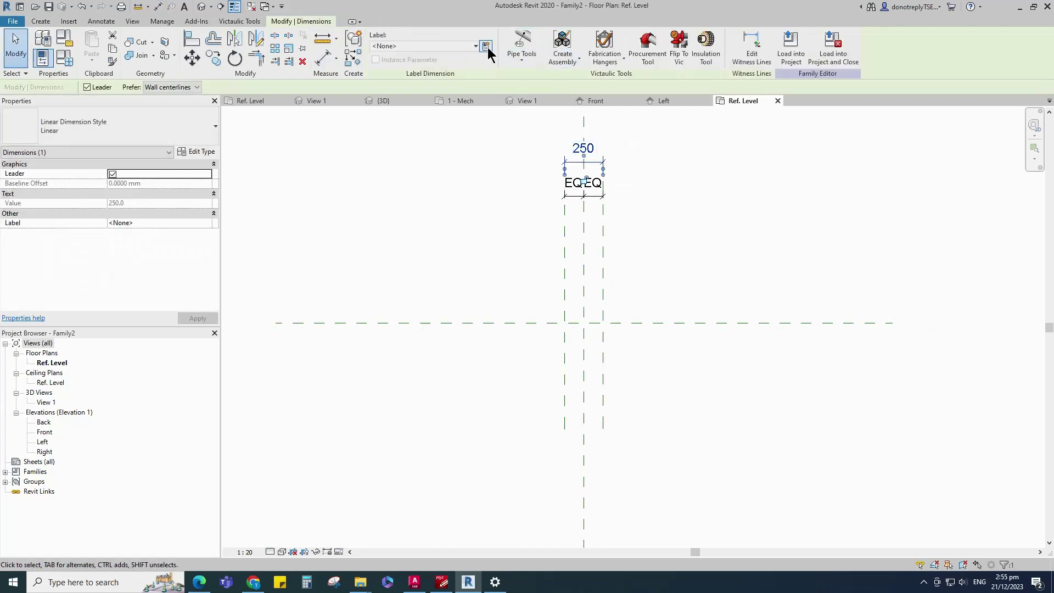
pyautogui.click(486, 46)
pyautogui.write('OAL')
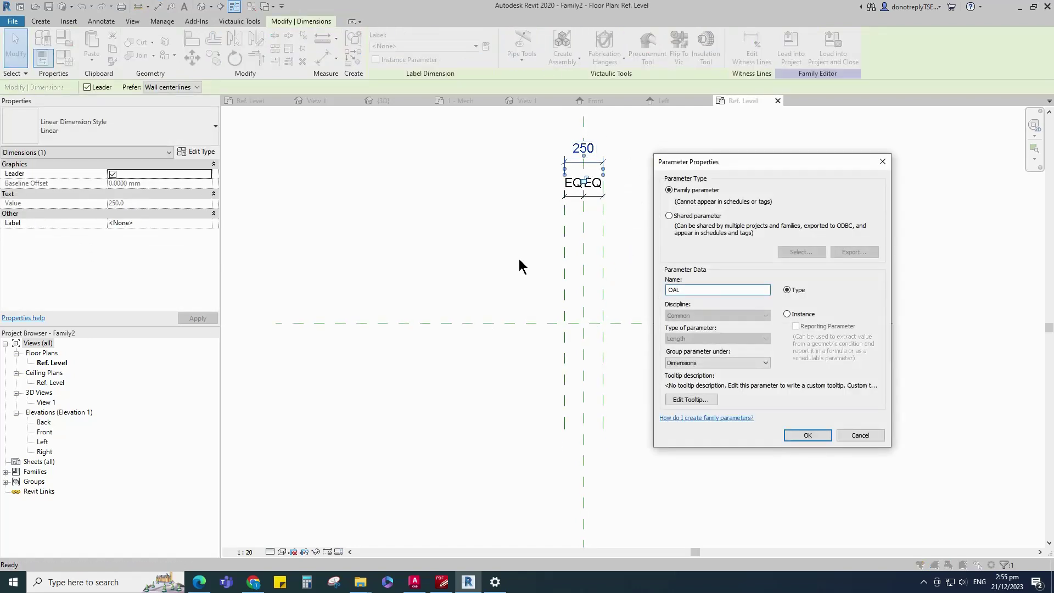
pyautogui.click(787, 314)
pyautogui.click(808, 436)
pyautogui.click(473, 287)
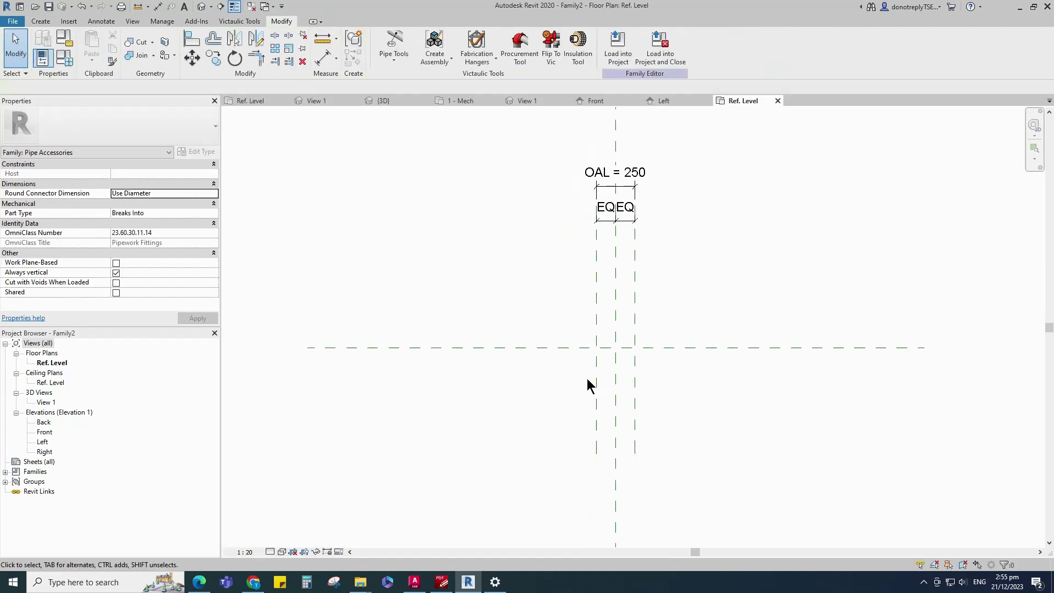
# Draw two horizontal reference planes offset 150 mm above and below the Center (Front/Back) plane
pyautogui.press('r')
pyautogui.press('p')
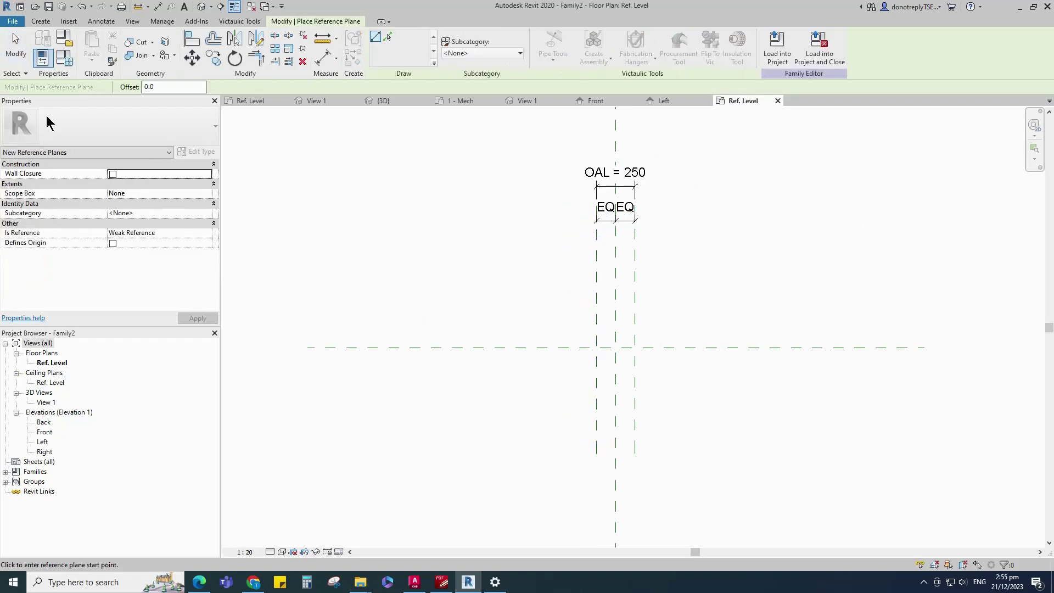
pyautogui.write('150')
pyautogui.click(516, 348)
pyautogui.click(701, 347)
pyautogui.click(701, 348)
pyautogui.click(516, 348)
# Add an equalized dimension across the three horizontal reference planes and an overall dimension between the outer two
pyautogui.click(324, 58)
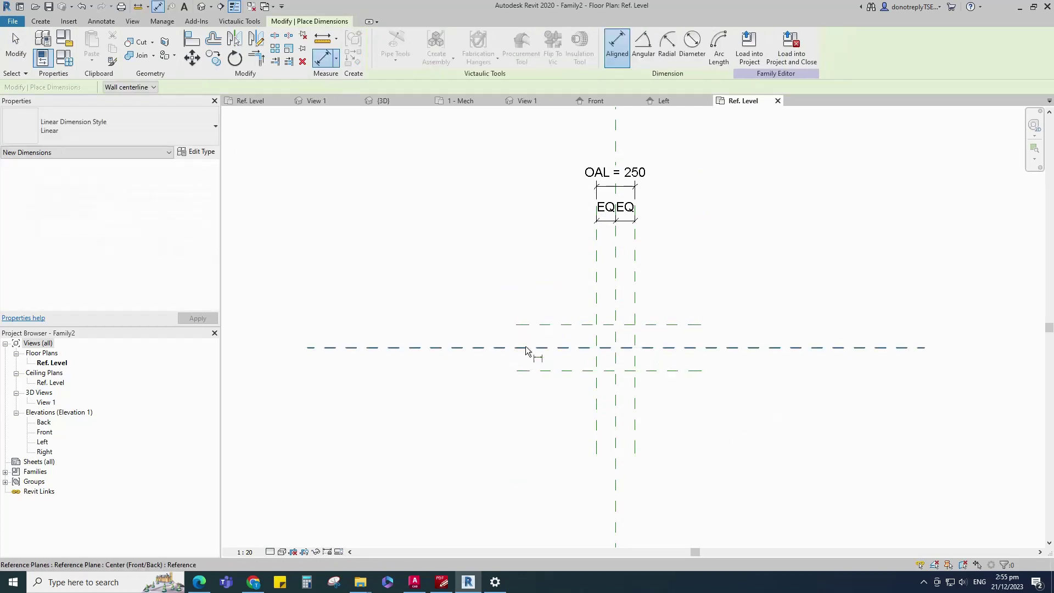
pyautogui.click(525, 348)
pyautogui.click(522, 324)
pyautogui.click(520, 370)
pyautogui.scroll(1, 487, 384)
pyautogui.click(496, 387)
pyautogui.click(454, 341)
pyautogui.click(529, 315)
pyautogui.click(532, 369)
pyautogui.click(461, 401)
pyautogui.press('Escape')
pyautogui.press('Escape')
# Label the overall dimension between the outer horizontal planes with a new instance parameter named Nominal Diameter
pyautogui.click(464, 368)
pyautogui.click(487, 46)
pyautogui.write('Nominal Diameter')
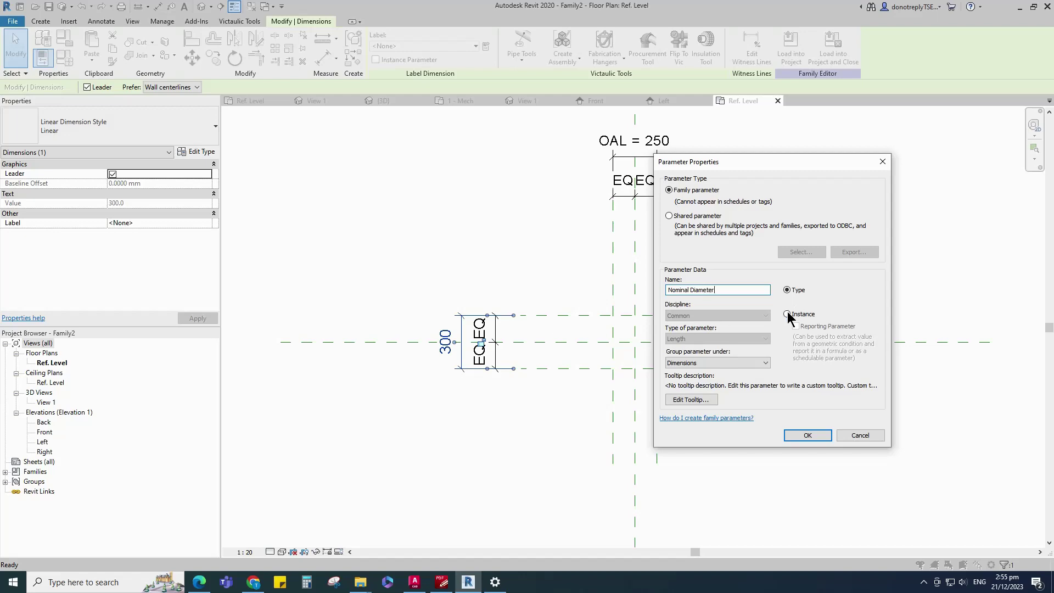
pyautogui.click(789, 314)
pyautogui.click(807, 435)
# Draw a reference plane 2 mm inside the left outer vertical plane and mirror it about the vertical center plane
pyautogui.click(614, 409)
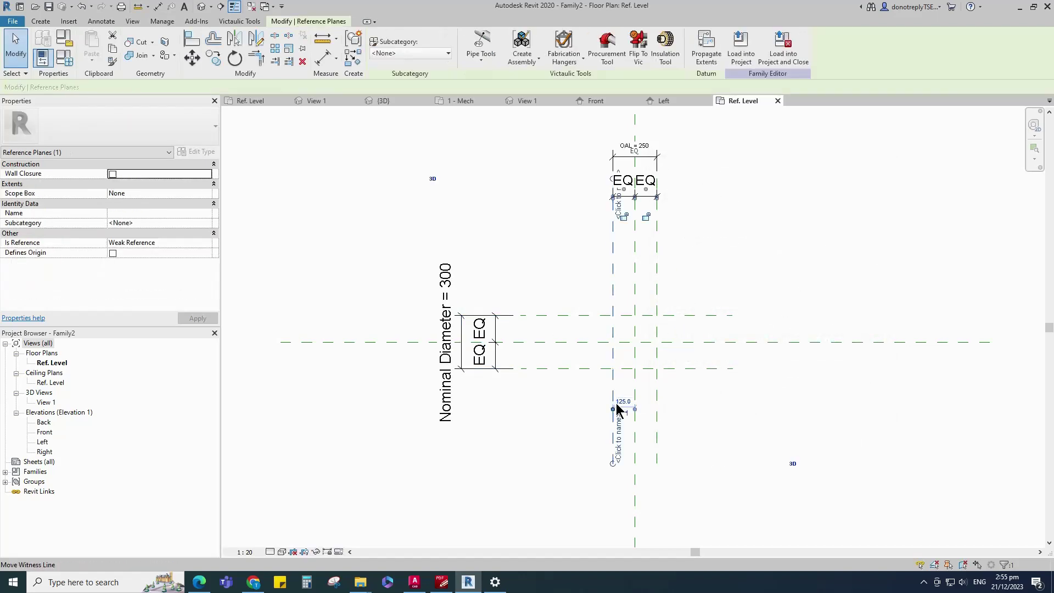
pyautogui.click(354, 57)
pyautogui.write('2')
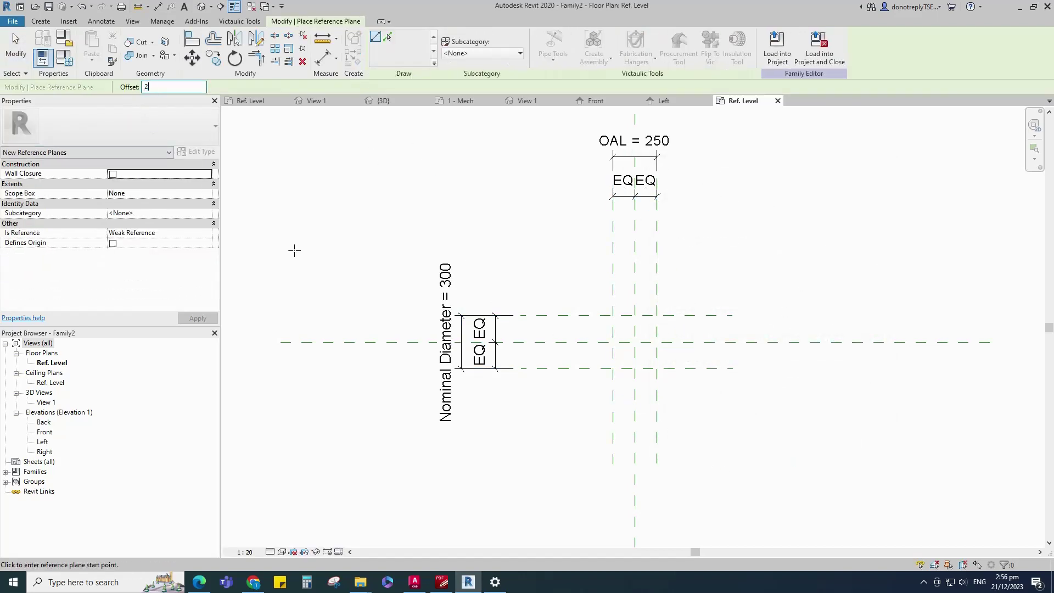
pyautogui.scroll(3, 581, 393)
pyautogui.click(558, 394)
pyautogui.scroll(2, 561, 193)
pyautogui.click(558, 196)
pyautogui.press('Escape')
pyautogui.click(236, 40)
pyautogui.click(627, 212)
pyautogui.scroll(-4, 614, 245)
pyautogui.press('Escape')
# Dimension the 2 mm gaps between the inner and outer vertical reference planes at both ends
pyautogui.click(323, 58)
pyautogui.scroll(1, 605, 425)
pyautogui.scroll(4, 590, 379)
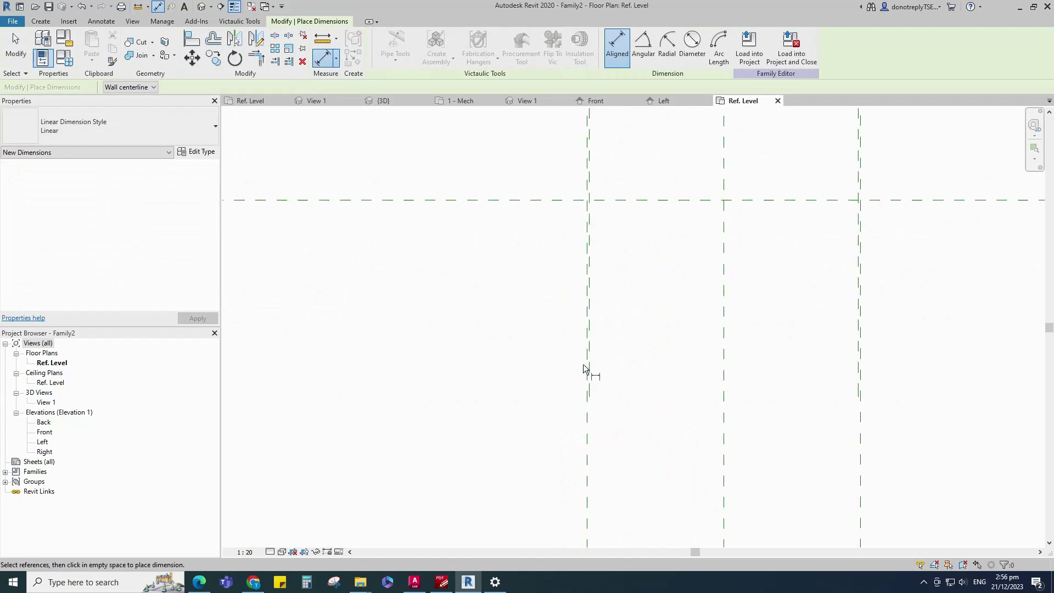
pyautogui.click(596, 367)
pyautogui.scroll(-3, 609, 364)
pyautogui.scroll(-2, 615, 359)
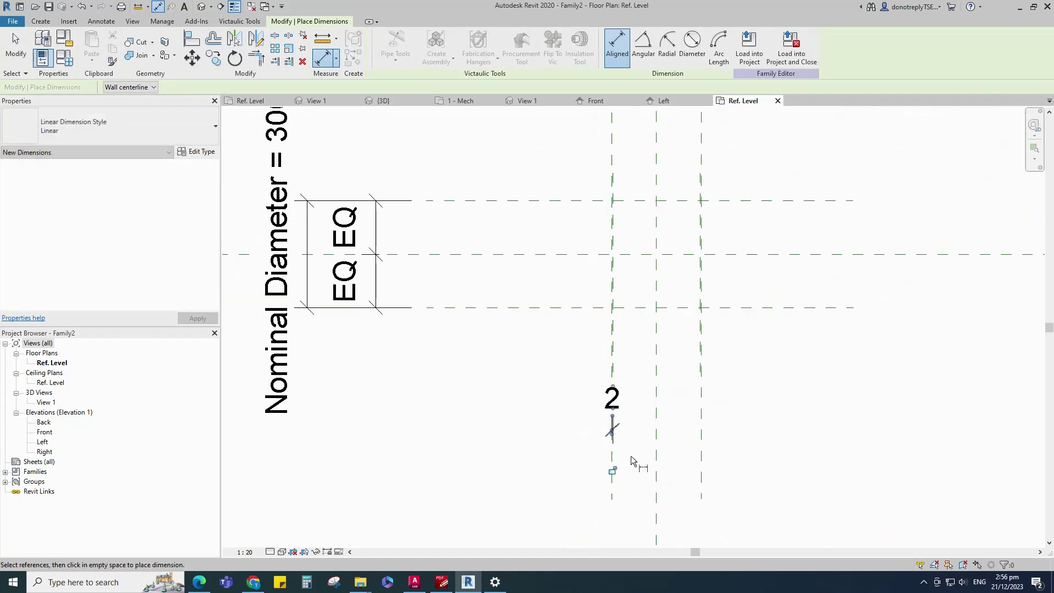
pyautogui.scroll(5, 693, 358)
pyautogui.click(687, 358)
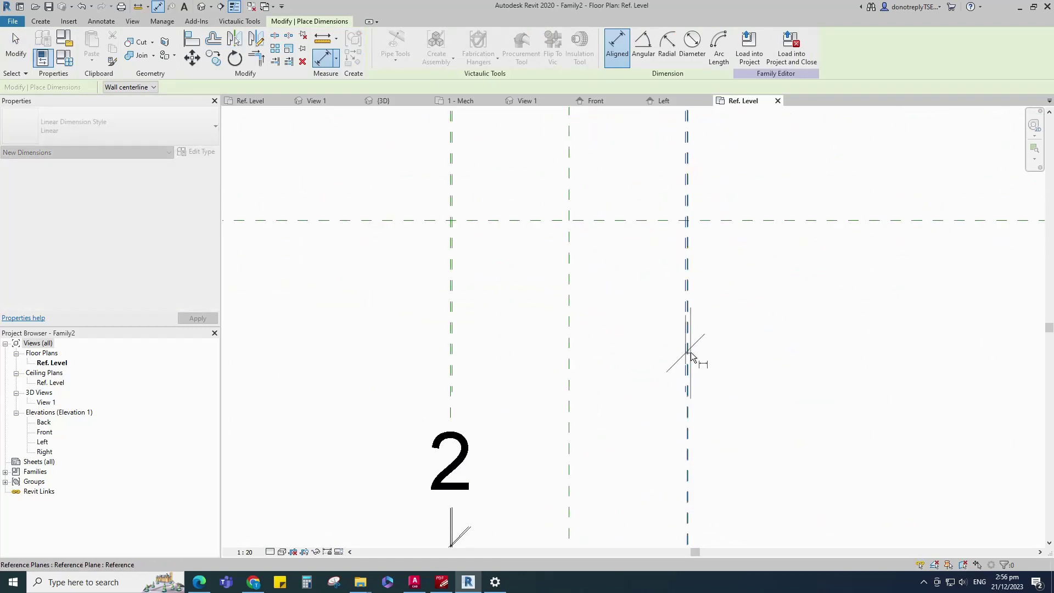
pyautogui.scroll(-3, 687, 363)
pyautogui.click(679, 442)
pyautogui.press('Escape')
pyautogui.press('Escape')
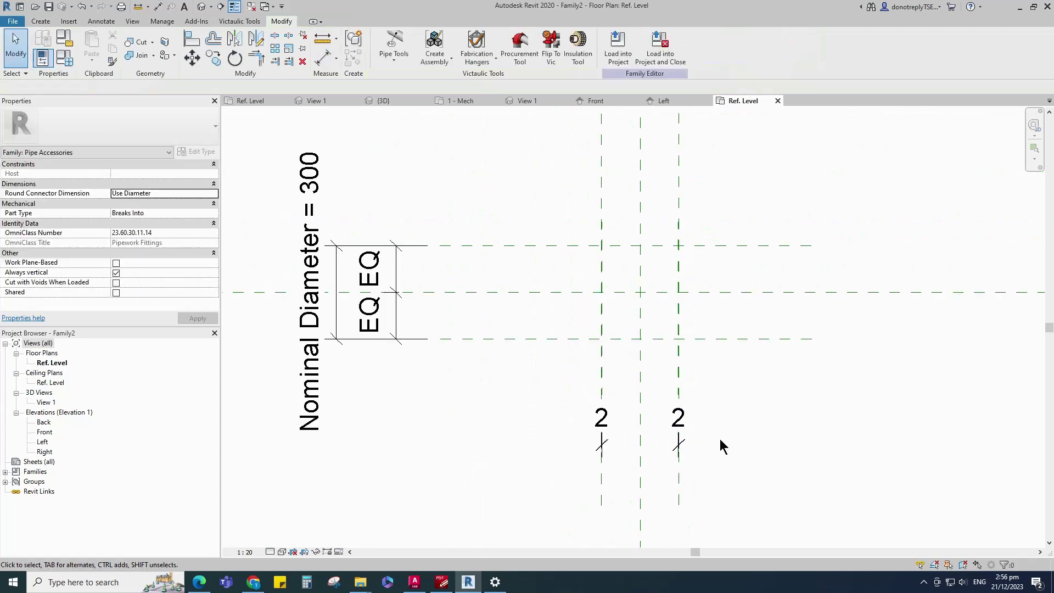
pyautogui.scroll(-2, 720, 440)
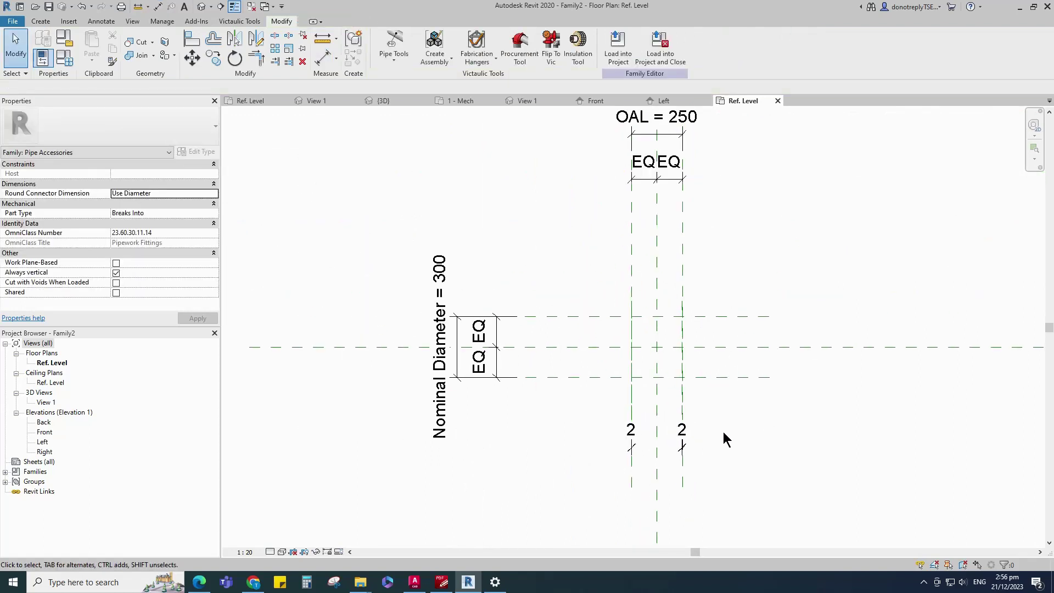
# Load the PN16 Flat Face Plate Flange family into Family2 and place one flange near the right-hand vertical planes
pyautogui.hotkey('ctrl', 'Tab')
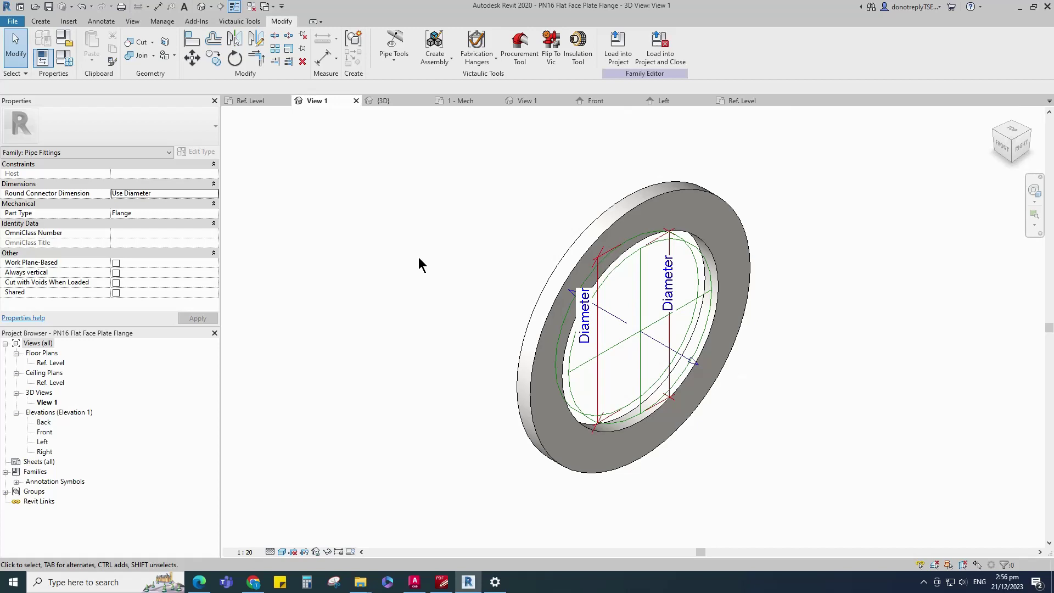
pyautogui.click(618, 46)
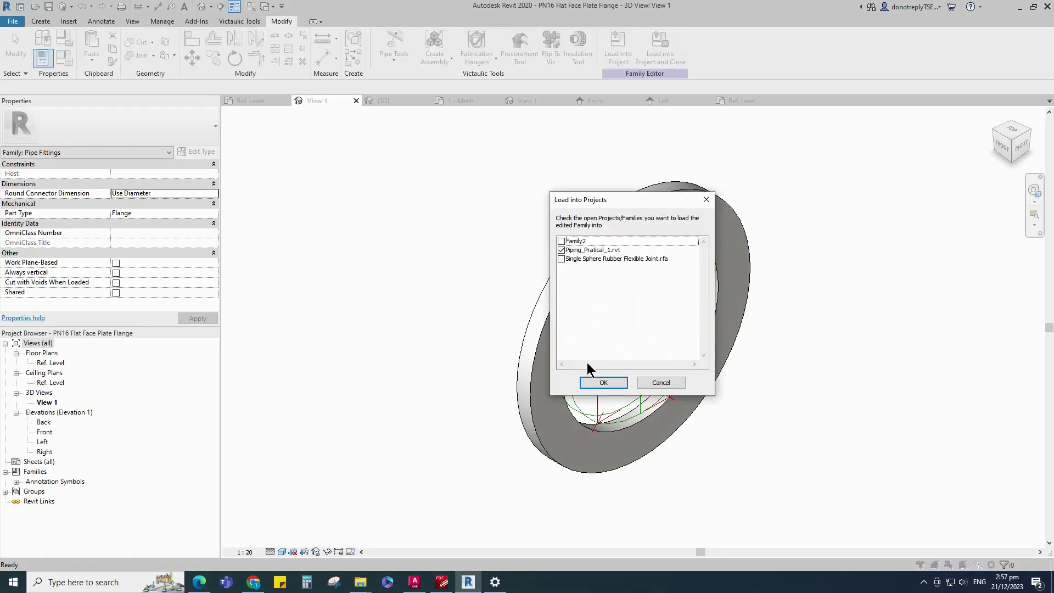
pyautogui.click(561, 241)
pyautogui.click(602, 383)
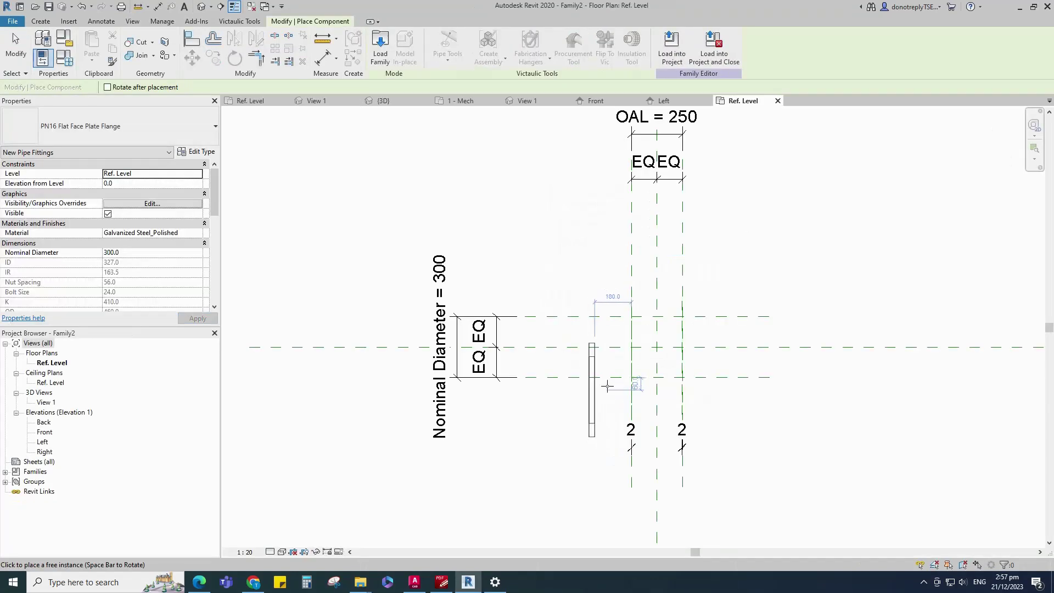
pyautogui.scroll(3, 699, 325)
pyautogui.click(722, 321)
pyautogui.scroll(-3, 654, 348)
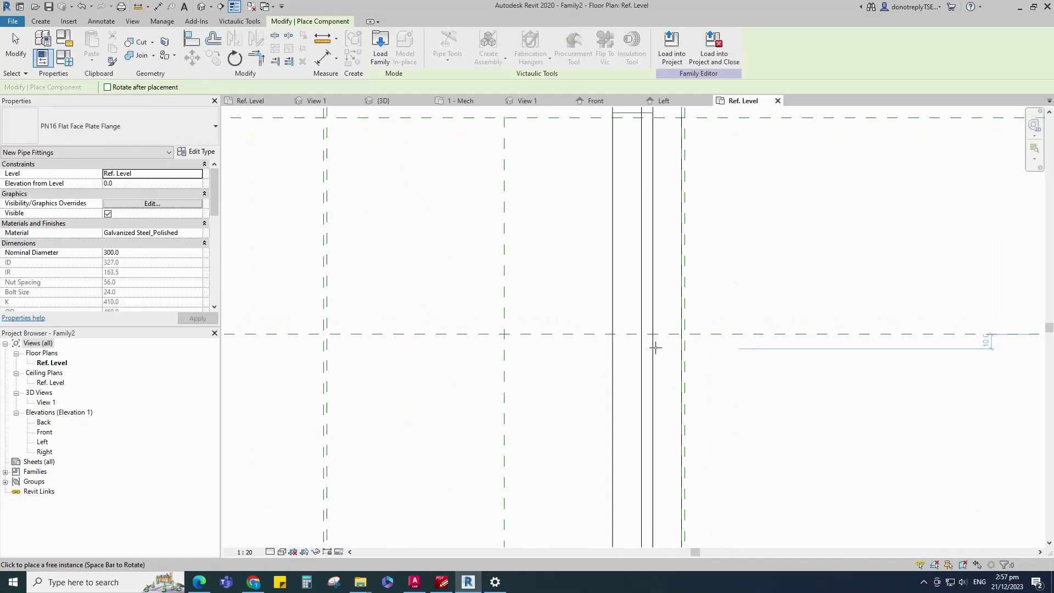
pyautogui.press('Escape')
# Align and lock the flange to the right inner vertical reference plane and the horizontal center plane
pyautogui.press('a')
pyautogui.press('l')
pyautogui.scroll(3, 670, 537)
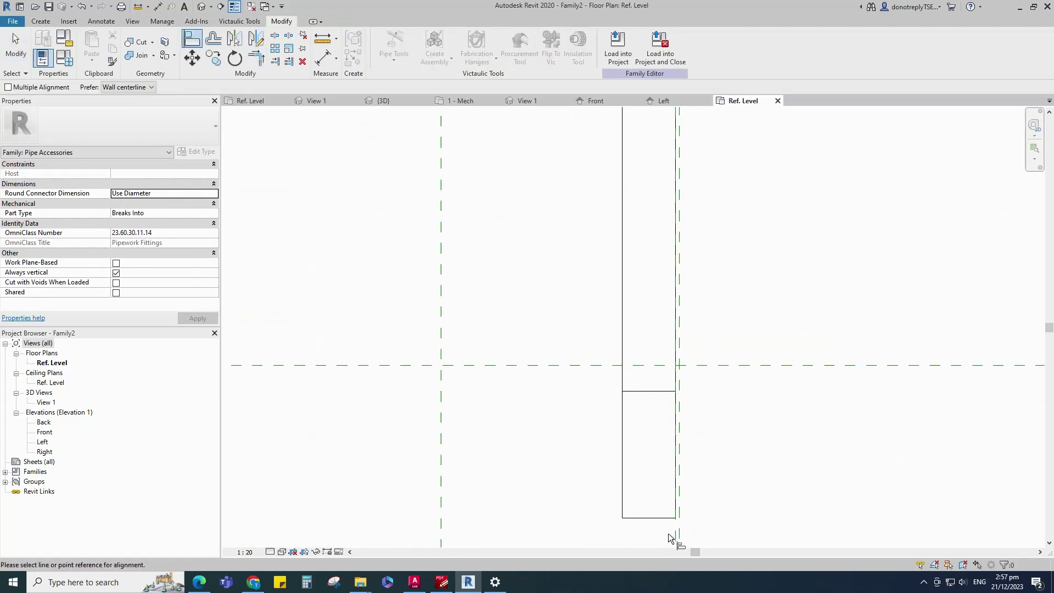
pyautogui.scroll(-4, 641, 491)
pyautogui.click(736, 337)
pyautogui.click(660, 340)
pyautogui.scroll(-3, 821, 360)
pyautogui.press('Escape')
# Associate the flange's Material property with a new family parameter named Flange
pyautogui.click(723, 437)
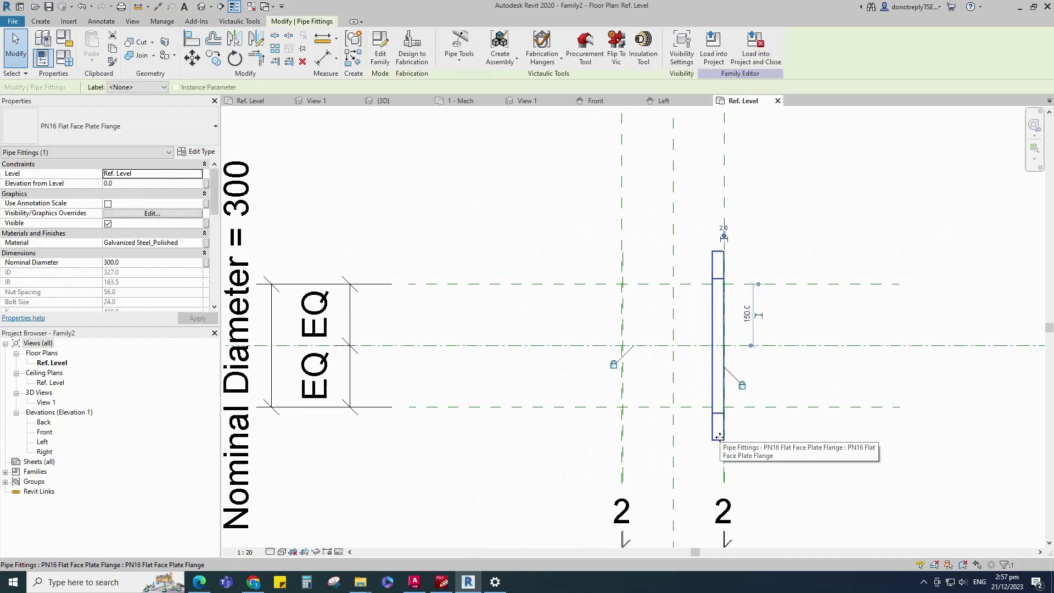
pyautogui.click(206, 242)
pyautogui.click(377, 383)
pyautogui.write('Flange')
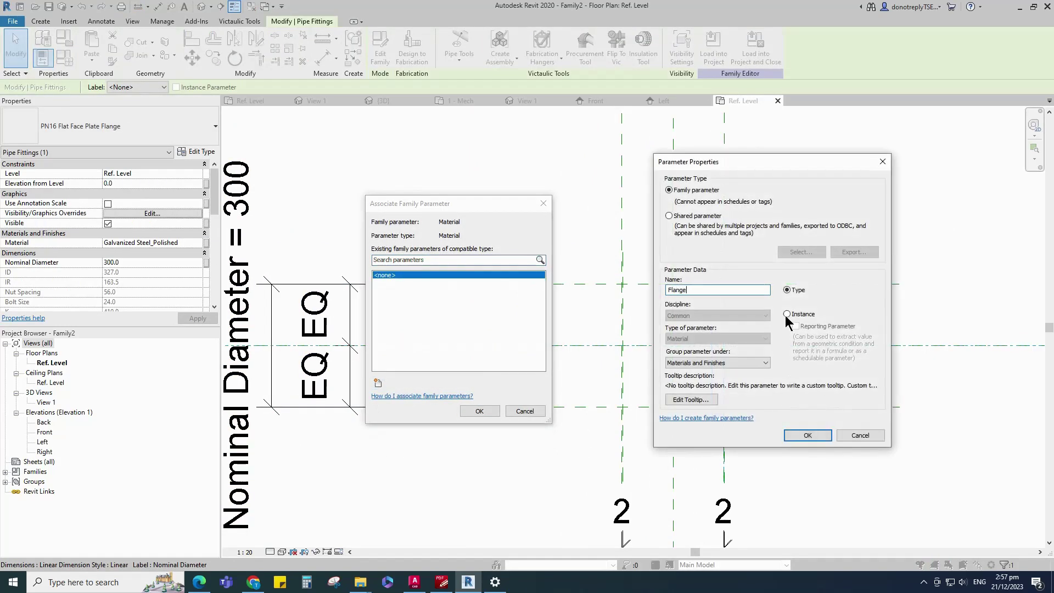
pyautogui.click(807, 435)
pyautogui.click(480, 411)
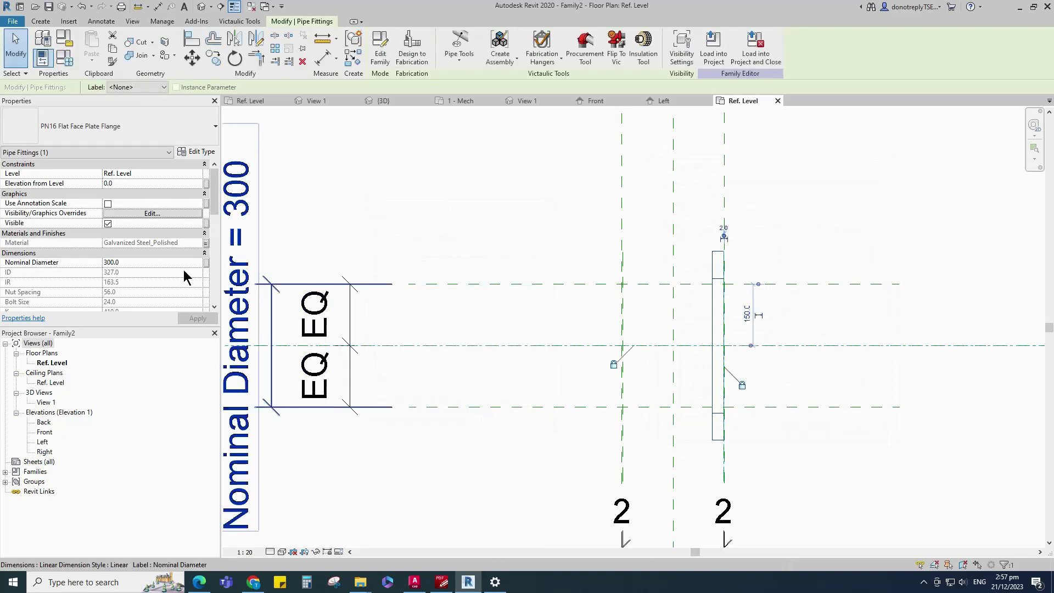
# Associate the flange's Nominal Diameter property with the family's Nominal Diameter parameter
pyautogui.scroll(-2, 201, 249)
pyautogui.click(207, 242)
pyautogui.click(413, 289)
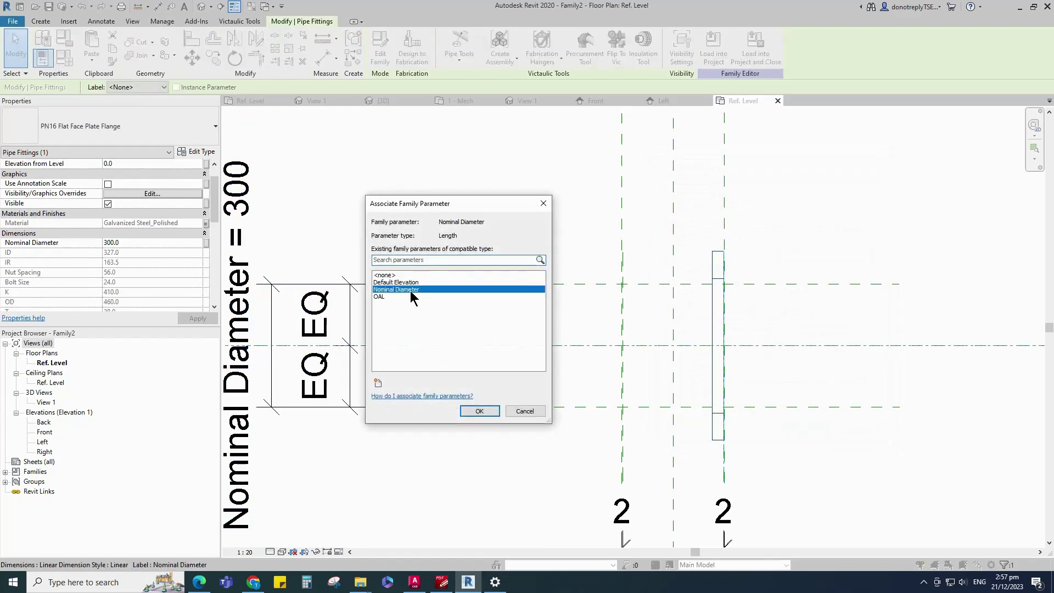
pyautogui.click(479, 411)
# Mirror the flange about the vertical center reference plane to create the opposite flange
pyautogui.scroll(-1, 436, 222)
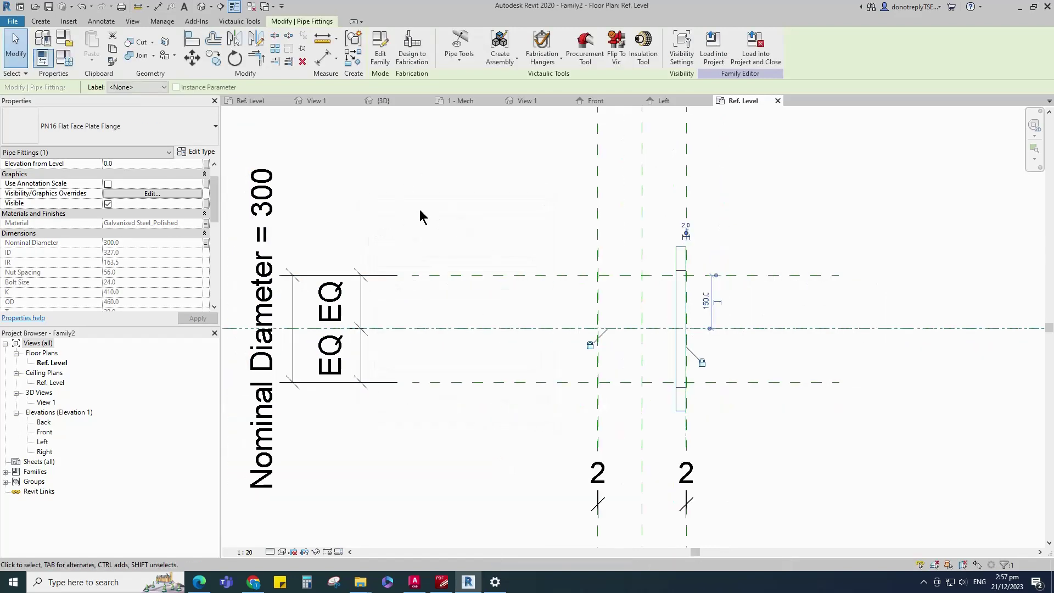
pyautogui.click(234, 37)
pyautogui.click(642, 253)
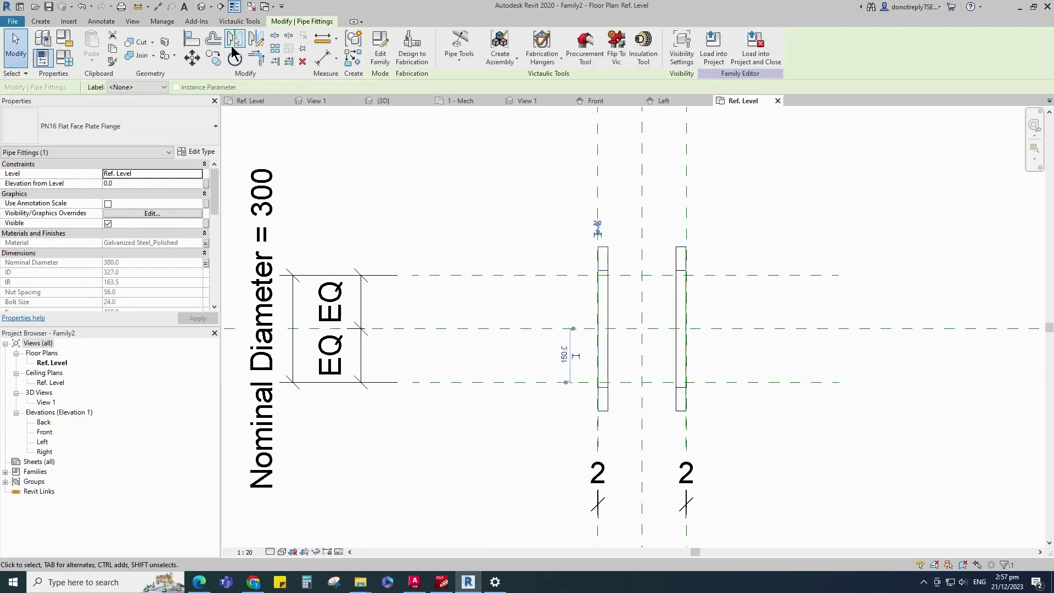
# Align and lock the mirrored flange to the left inner vertical reference plane and the horizontal center plane
pyautogui.press('a')
pyautogui.press('l')
pyautogui.scroll(3, 595, 235)
pyautogui.scroll(1, 587, 318)
pyautogui.scroll(-1, 638, 194)
pyautogui.scroll(1, 681, 536)
pyautogui.scroll(1, 671, 531)
pyautogui.scroll(-3, 611, 239)
pyautogui.scroll(1, 640, 431)
pyautogui.click(600, 405)
pyautogui.scroll(2, 601, 341)
pyautogui.click(600, 340)
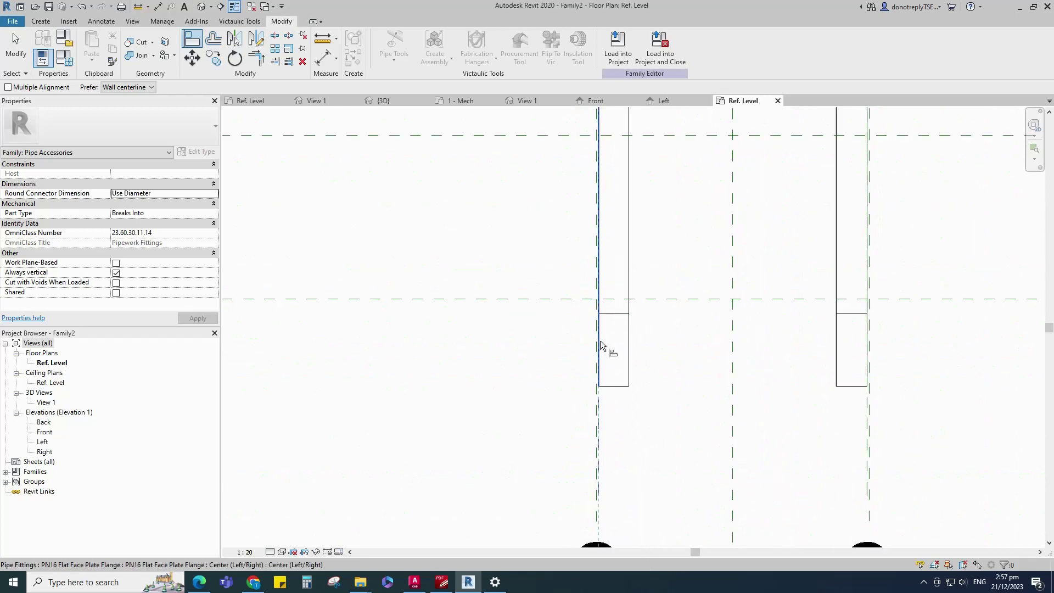
pyautogui.scroll(-3, 619, 335)
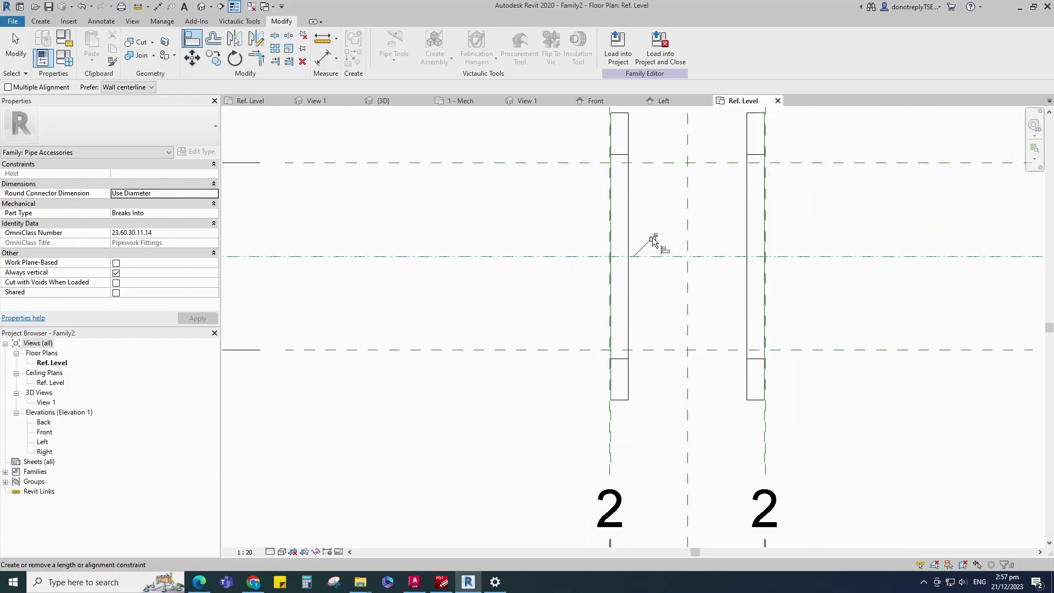
pyautogui.scroll(-3, 531, 377)
pyautogui.press('Escape')
# Add two horizontal reference planes at successive 30 mm offsets above the upper Nominal Diameter plane
pyautogui.press('r')
pyautogui.press('p')
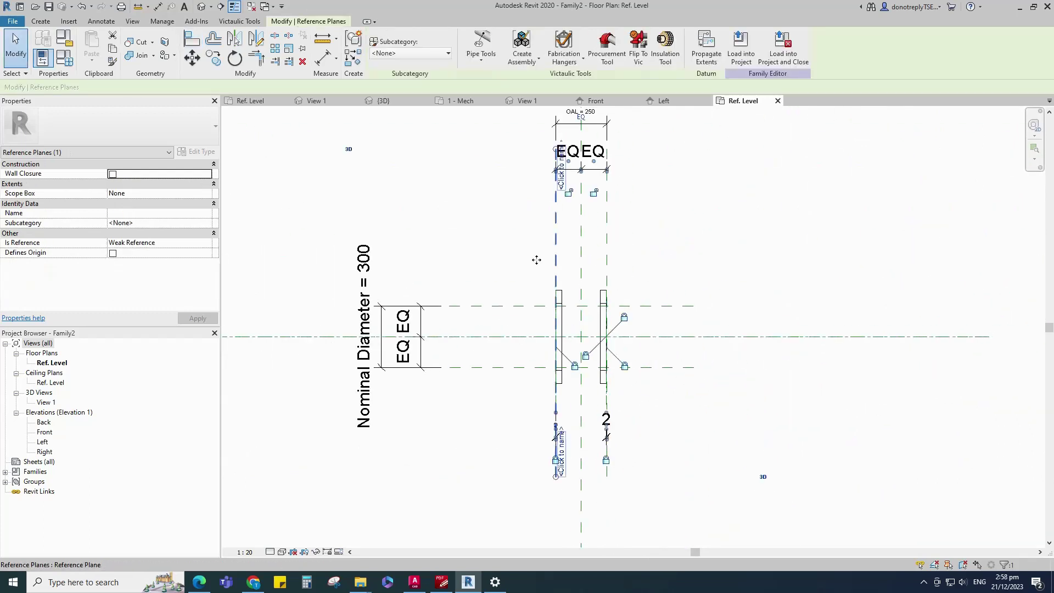
pyautogui.write('30')
pyautogui.scroll(2, 494, 311)
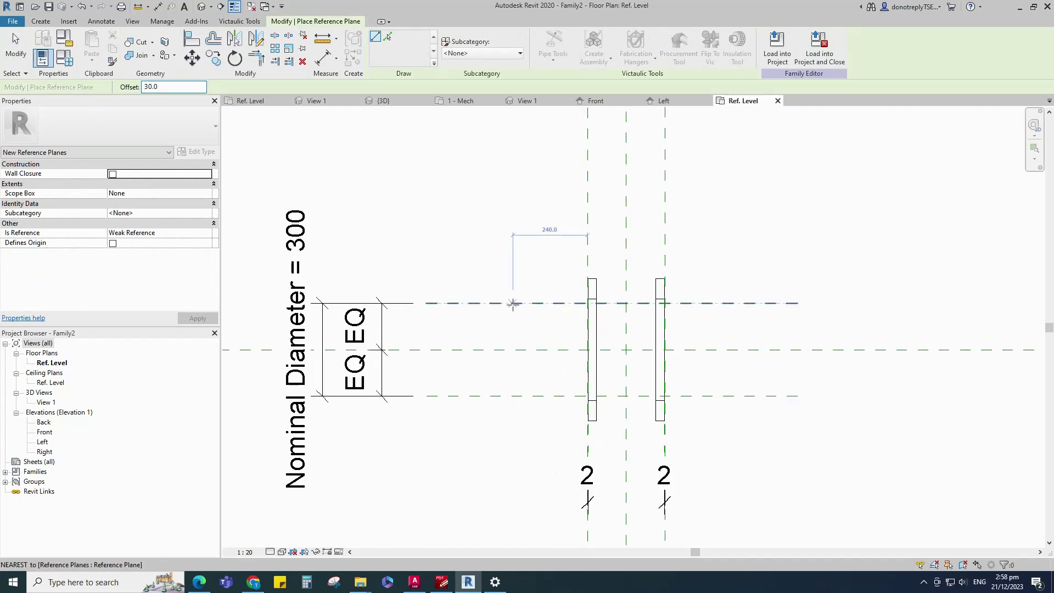
pyautogui.click(729, 303)
pyautogui.click(388, 37)
# Dimension the upper Nominal Diameter plane and the two offset planes above it in one aligned string
pyautogui.click(323, 58)
pyautogui.scroll(1, 540, 348)
pyautogui.click(517, 289)
pyautogui.click(517, 278)
pyautogui.click(515, 267)
pyautogui.scroll(-2, 514, 267)
pyautogui.click(514, 310)
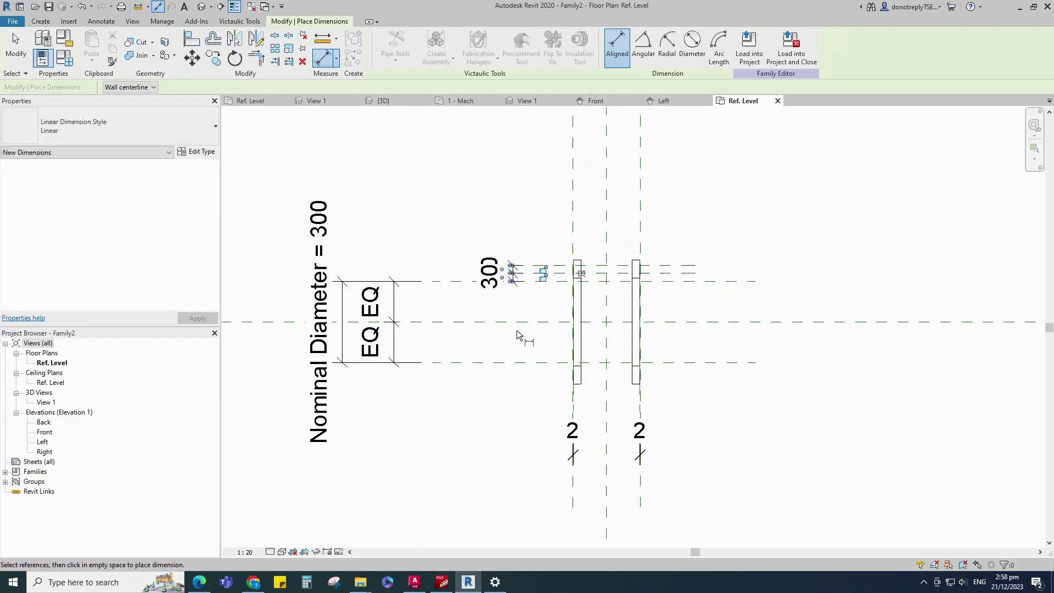
pyautogui.press('Escape')
# Label the new horizontal-plane dimension string with a new family parameter named T
pyautogui.click(499, 282)
pyautogui.click(485, 47)
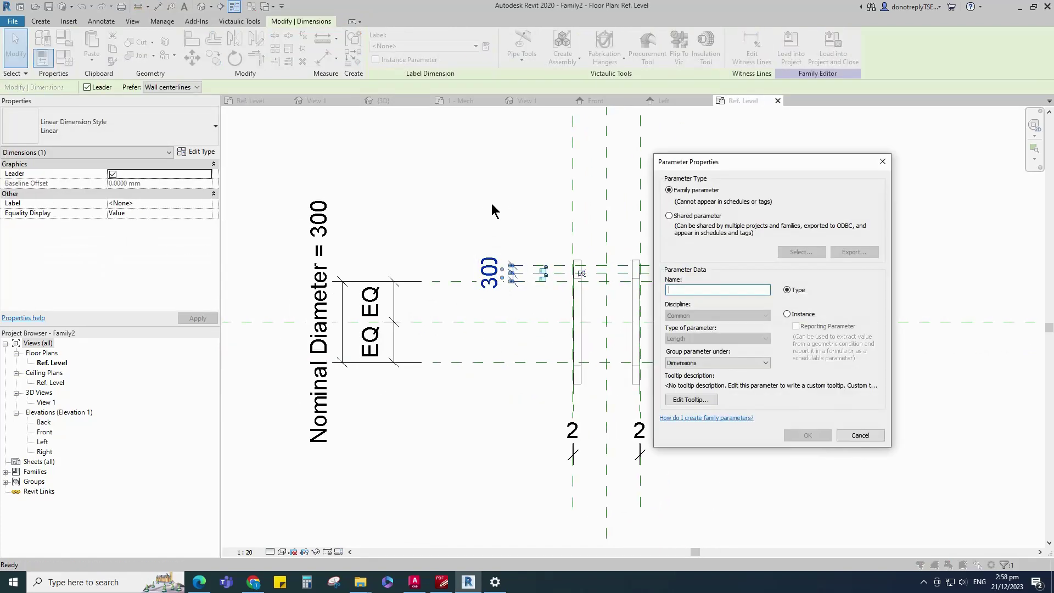
pyautogui.write('T')
pyautogui.click(807, 436)
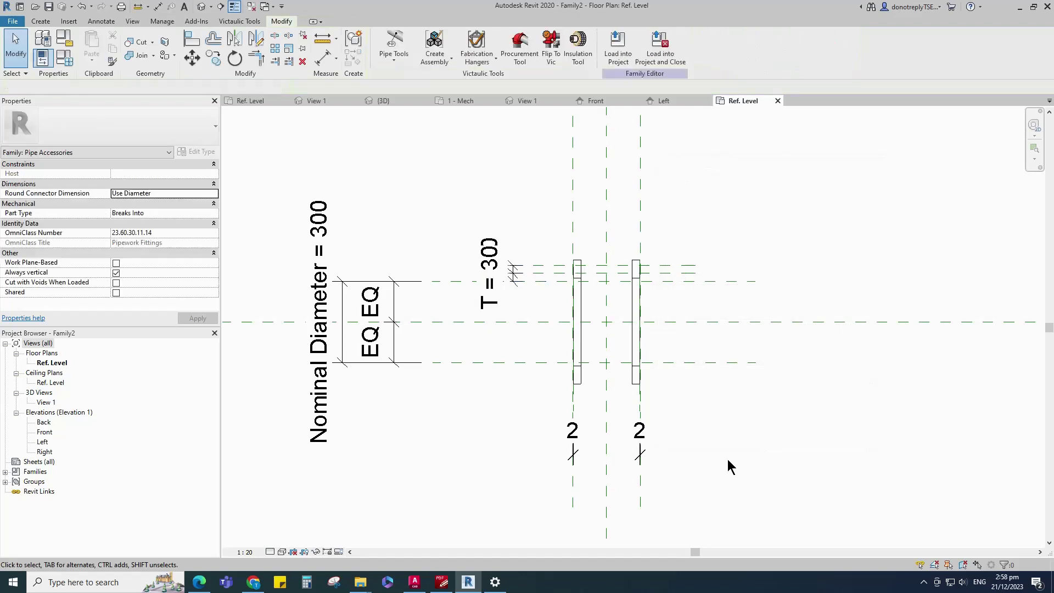
# Add vertical reference planes offset 28 mm outward from the end planes on both sides
pyautogui.click(641, 208)
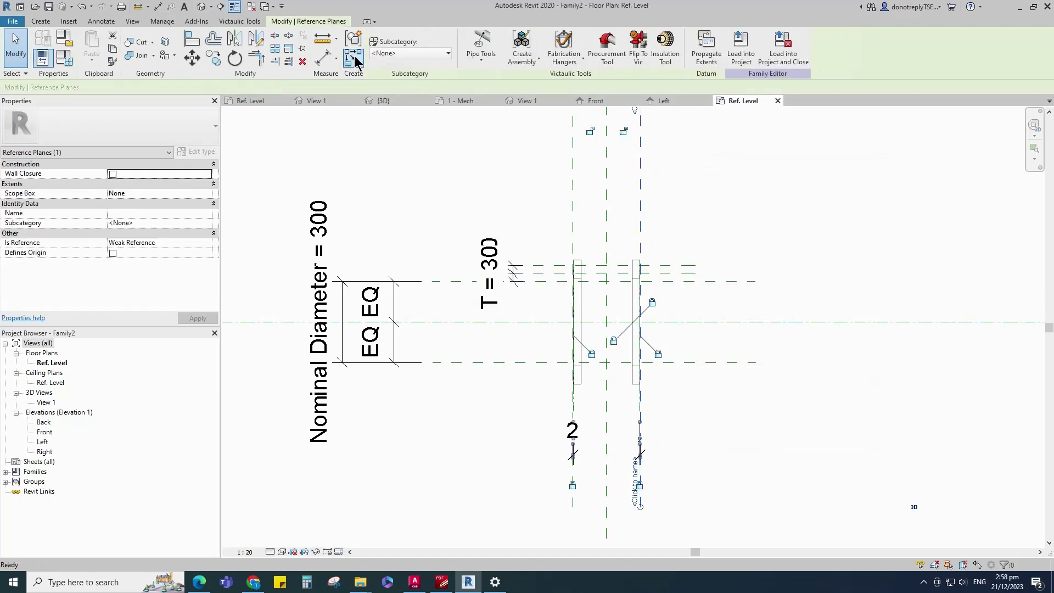
pyautogui.click(354, 41)
pyautogui.click(388, 37)
pyautogui.click(163, 90)
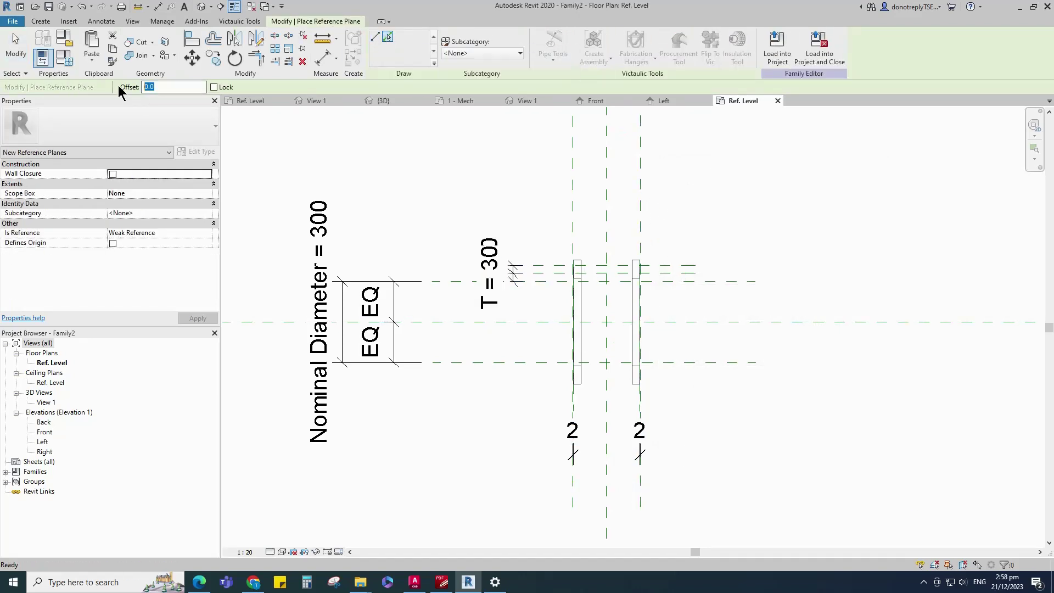
pyautogui.write('28')
pyautogui.press('Return')
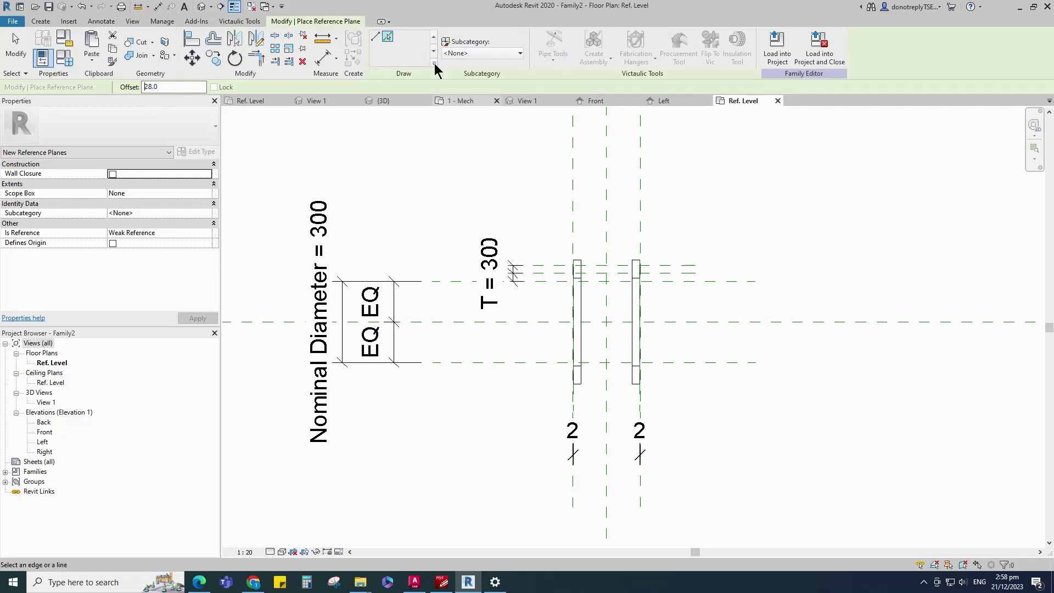
pyautogui.scroll(4, 666, 242)
pyautogui.scroll(-3, 501, 307)
# Dimension the gaps between the end planes and their outward offset planes on both sides
pyautogui.click(324, 58)
pyautogui.scroll(-2, 443, 253)
pyautogui.click(443, 250)
pyautogui.click(405, 209)
pyautogui.click(510, 209)
pyautogui.click(518, 209)
pyautogui.click(583, 210)
pyautogui.press('Escape')
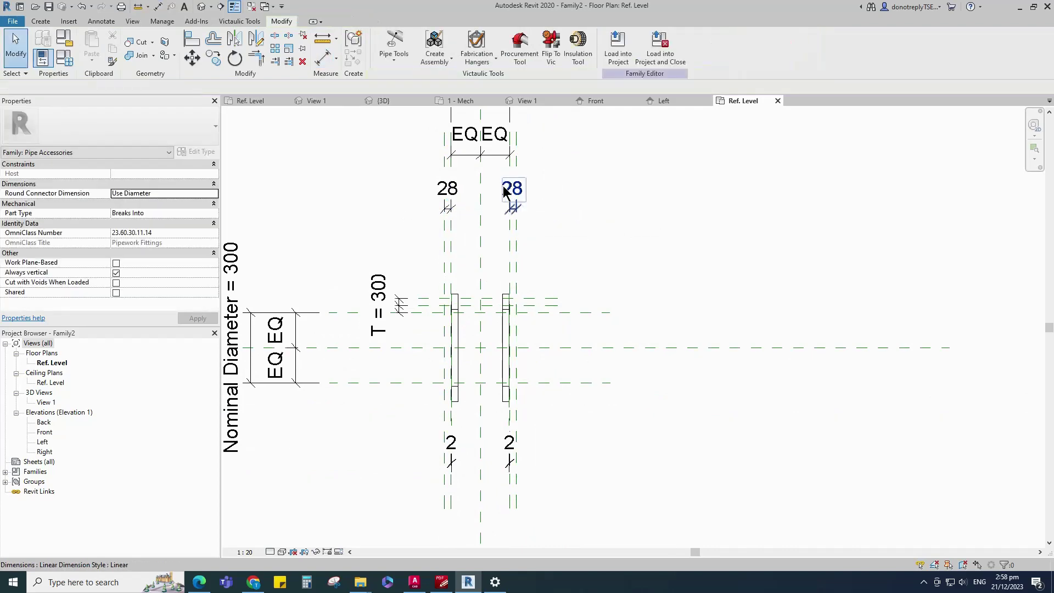
# Label both 28 mm dimensions with a new instance family parameter named FT
pyautogui.click(501, 190)
pyautogui.click(486, 46)
pyautogui.write('FT')
pyautogui.click(787, 314)
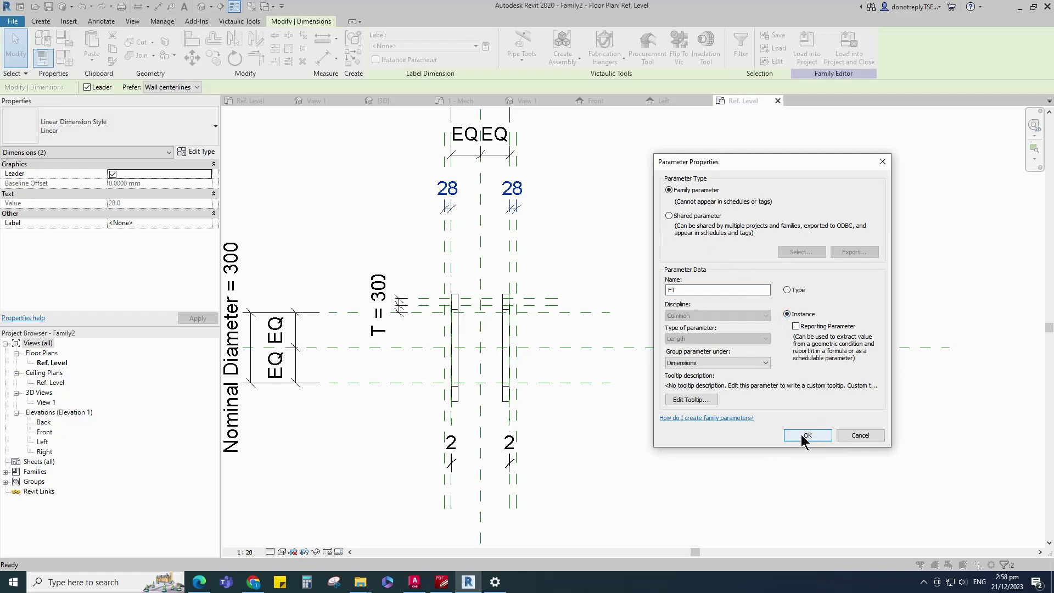
pyautogui.click(803, 437)
pyautogui.click(680, 437)
# Add a vertical reference plane at a 14 mm offset inside each of the two FT gaps
pyautogui.scroll(-2, 680, 438)
pyautogui.moveTo(430, 448); pyautogui.dragTo(527, 433, button='middle')
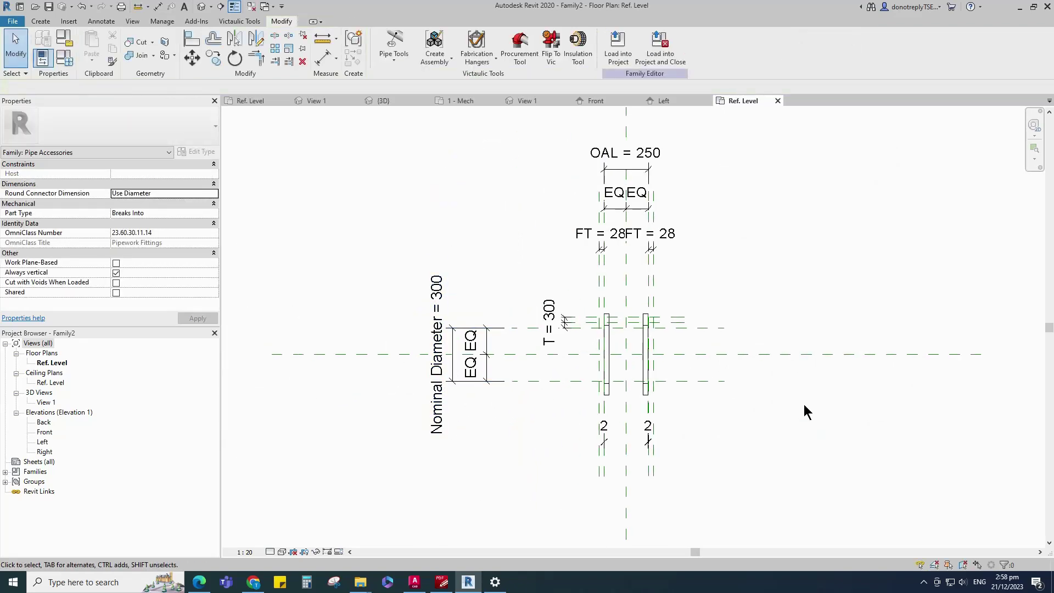
pyautogui.scroll(3, 625, 296)
pyautogui.click(573, 286)
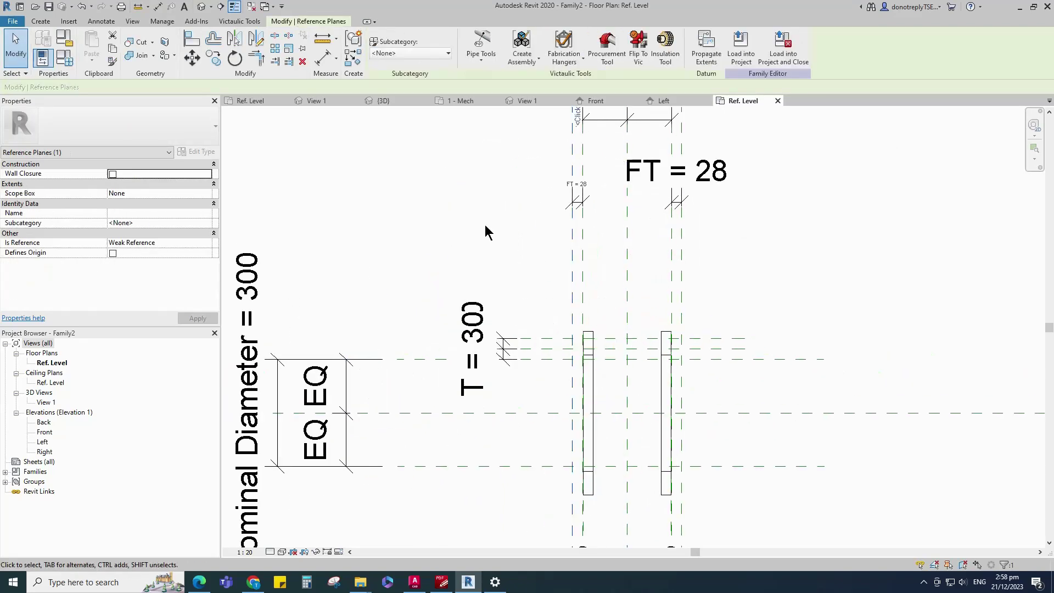
pyautogui.write('rp14')
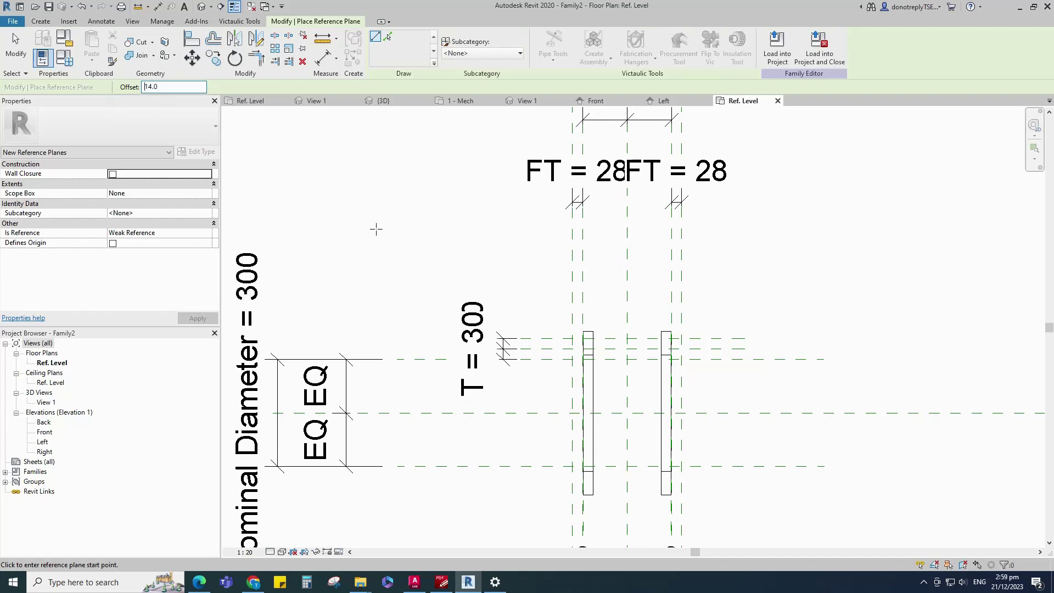
pyautogui.click(387, 37)
pyautogui.scroll(3, 609, 322)
pyautogui.click(557, 264)
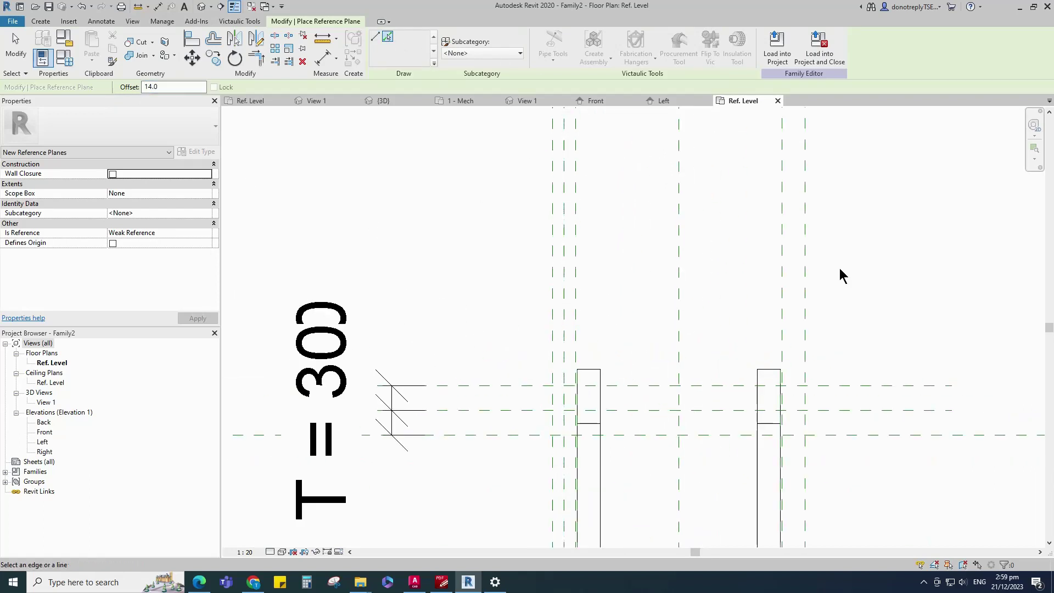
pyautogui.click(803, 255)
# Dimension the three vertical planes of the left FT gap and make their spacing equal
pyautogui.press('d')
pyautogui.press('i')
pyautogui.click(577, 226)
pyautogui.click(566, 224)
pyautogui.click(554, 224)
pyautogui.scroll(-3, 554, 271)
pyautogui.click(514, 263)
pyautogui.click(557, 173)
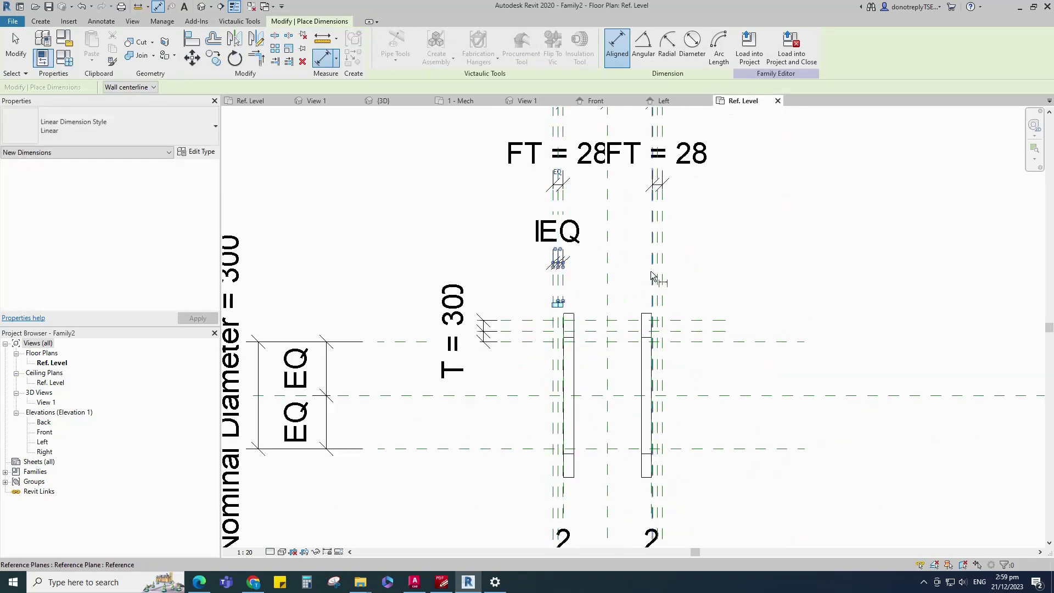
# Dimension the three vertical planes of the right FT gap and make their spacing equal
pyautogui.click(652, 273)
pyautogui.click(658, 270)
pyautogui.click(662, 268)
pyautogui.click(702, 263)
pyautogui.click(657, 172)
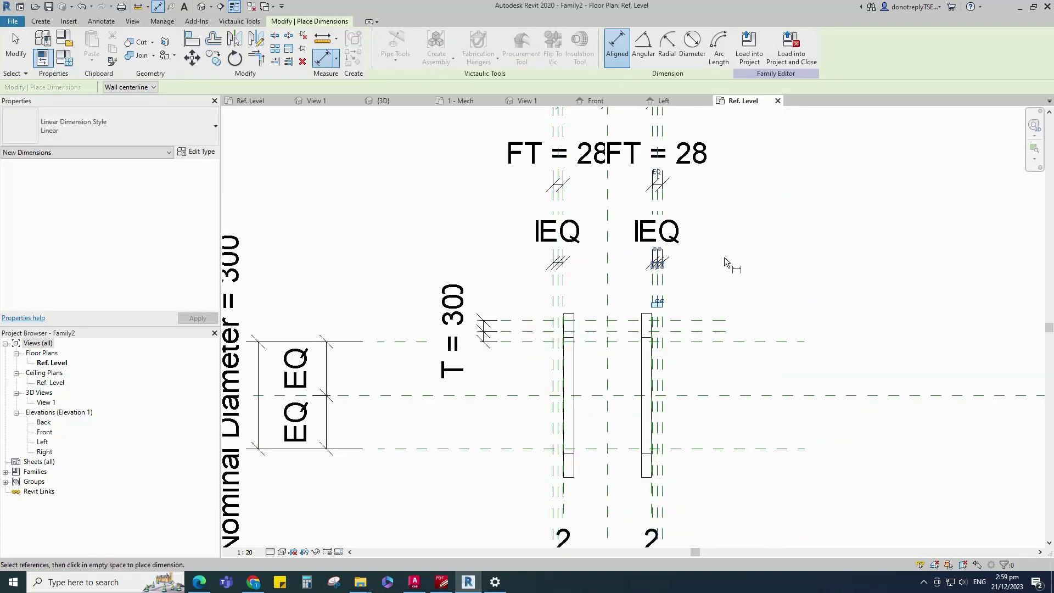
pyautogui.scroll(-3, 793, 294)
pyautogui.press('Escape')
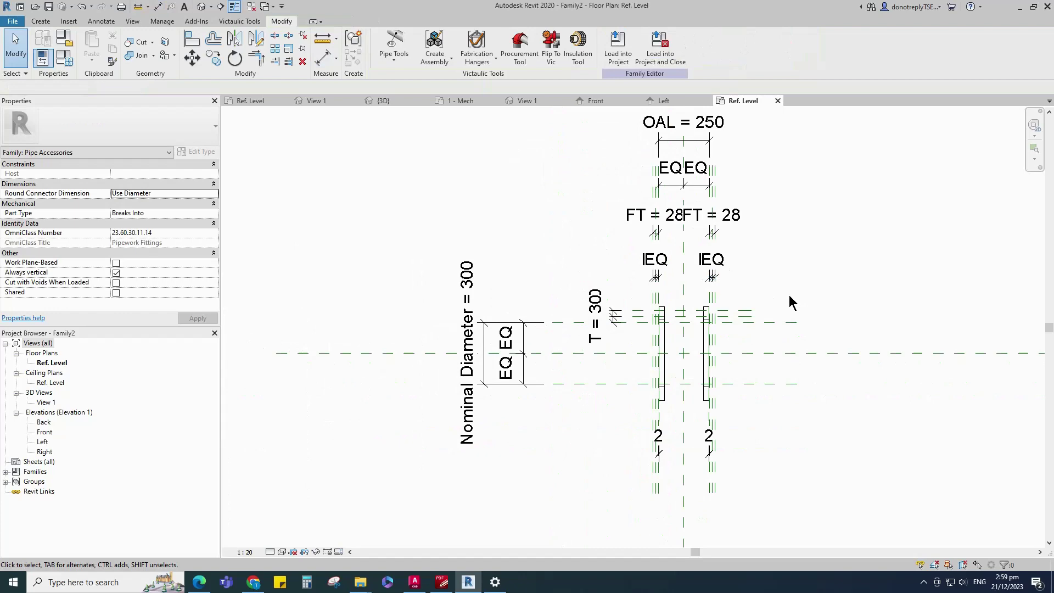
# Set the Ref. Level view's visual style to Shaded
pyautogui.click(282, 552)
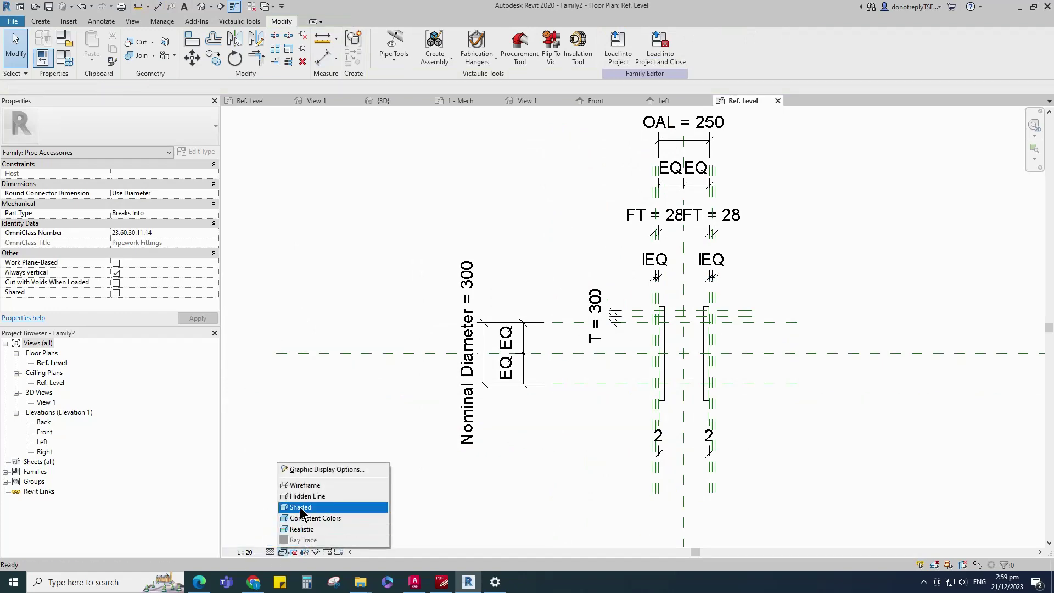
pyautogui.click(300, 508)
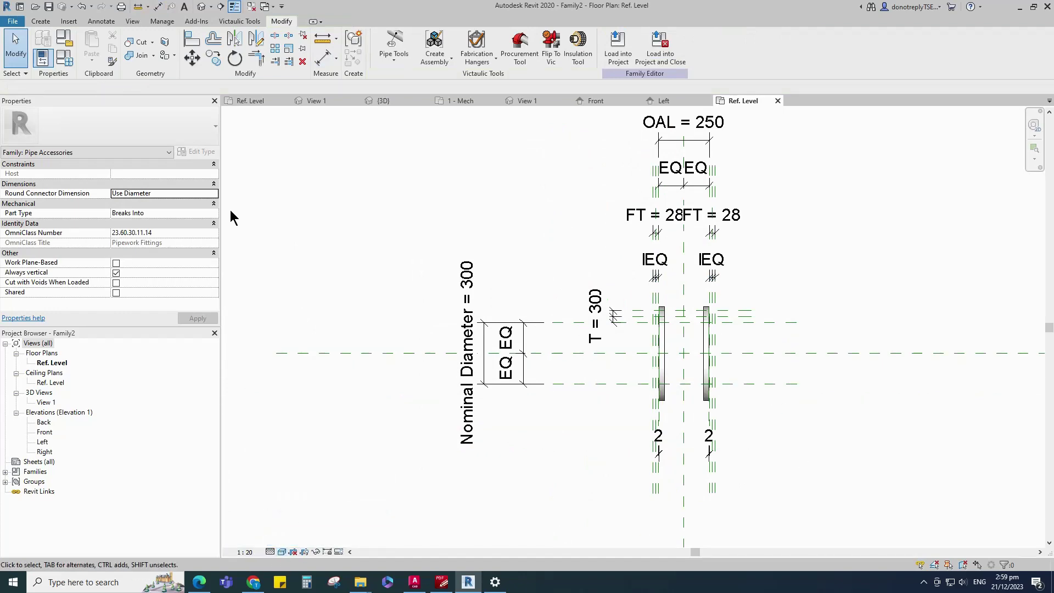
# Move the Nominal Diameter parameter above FT in the family types' Dimensions group
pyautogui.click(64, 57)
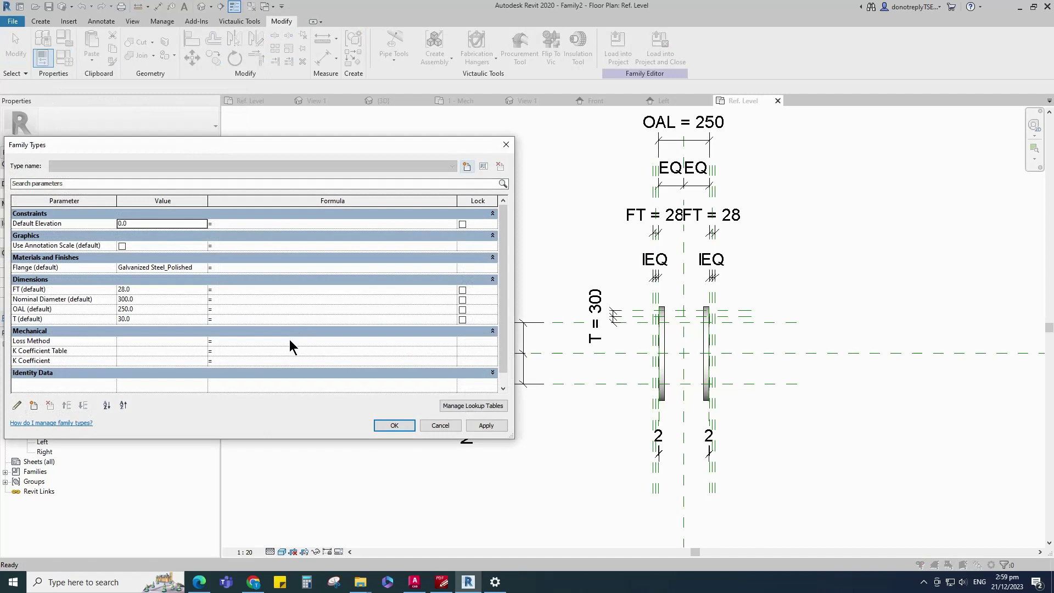
pyautogui.click(58, 307)
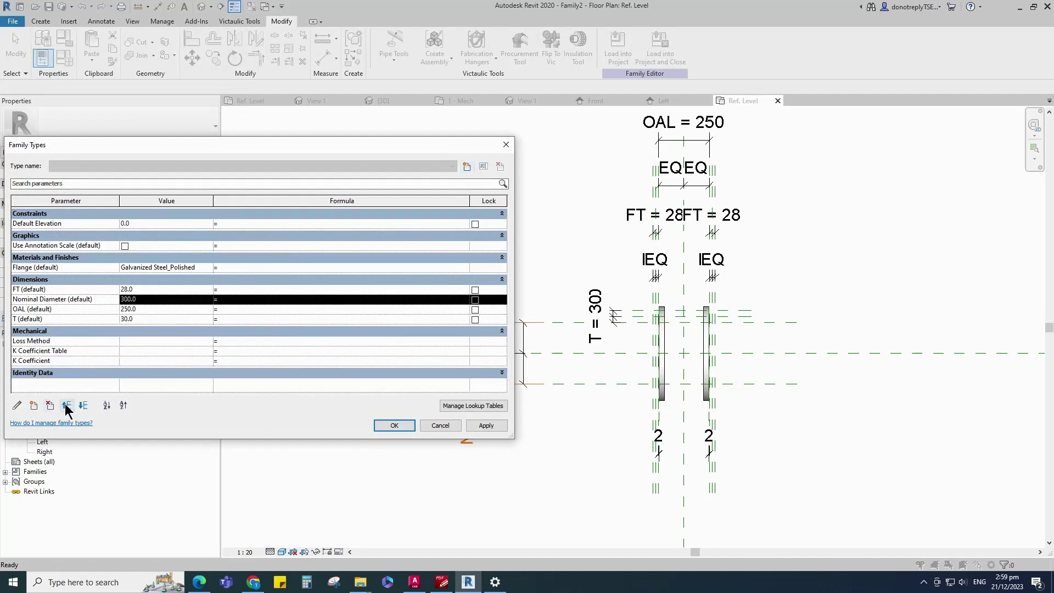
pyautogui.click(66, 405)
# Import Single Sphere Rubber Flexible Joint.csv as a lookup table for the family
pyautogui.click(473, 405)
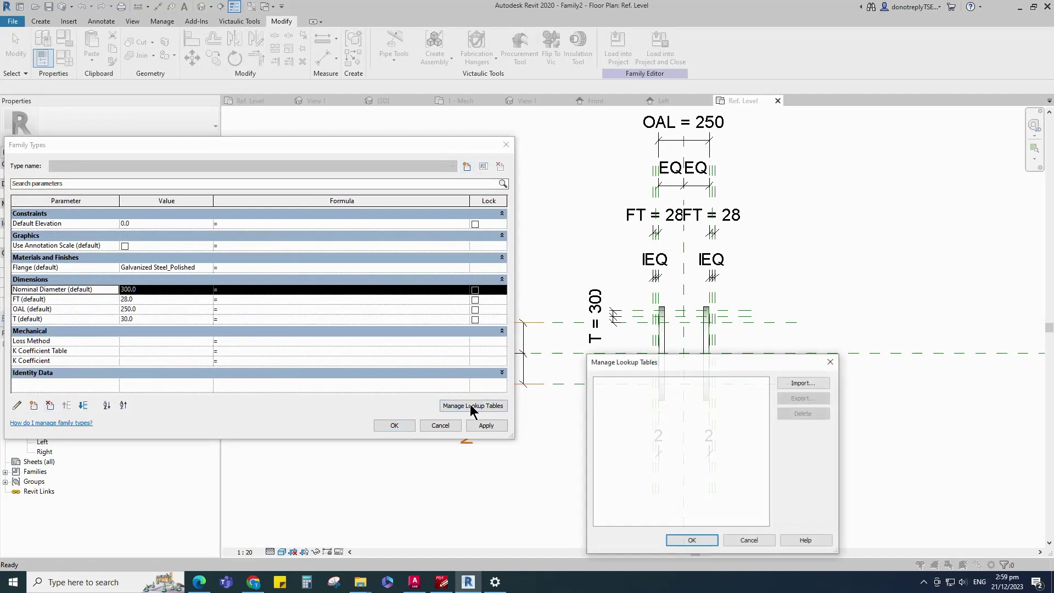
pyautogui.click(804, 383)
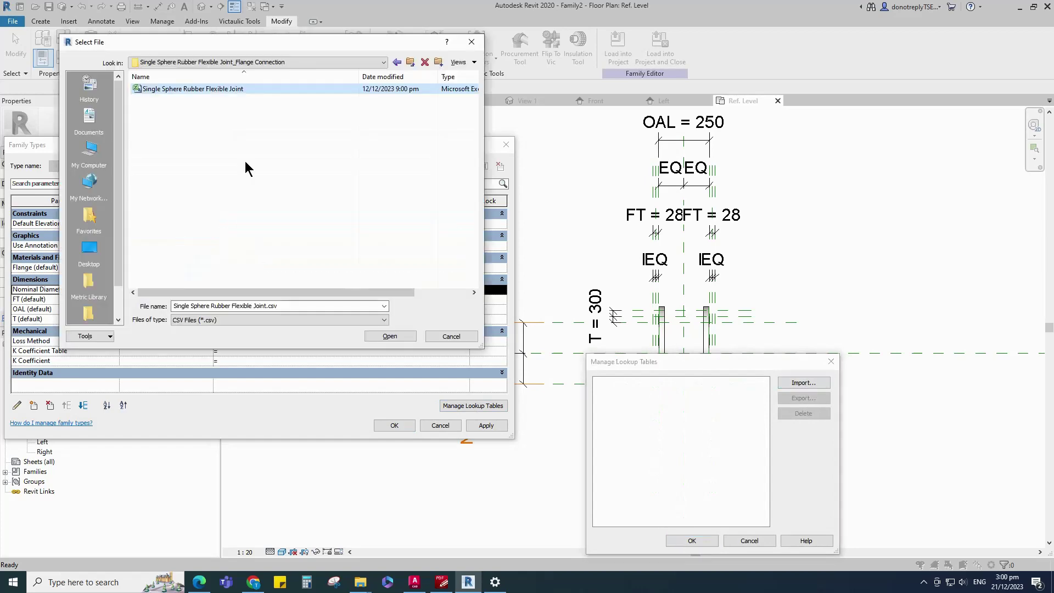
pyautogui.click(391, 337)
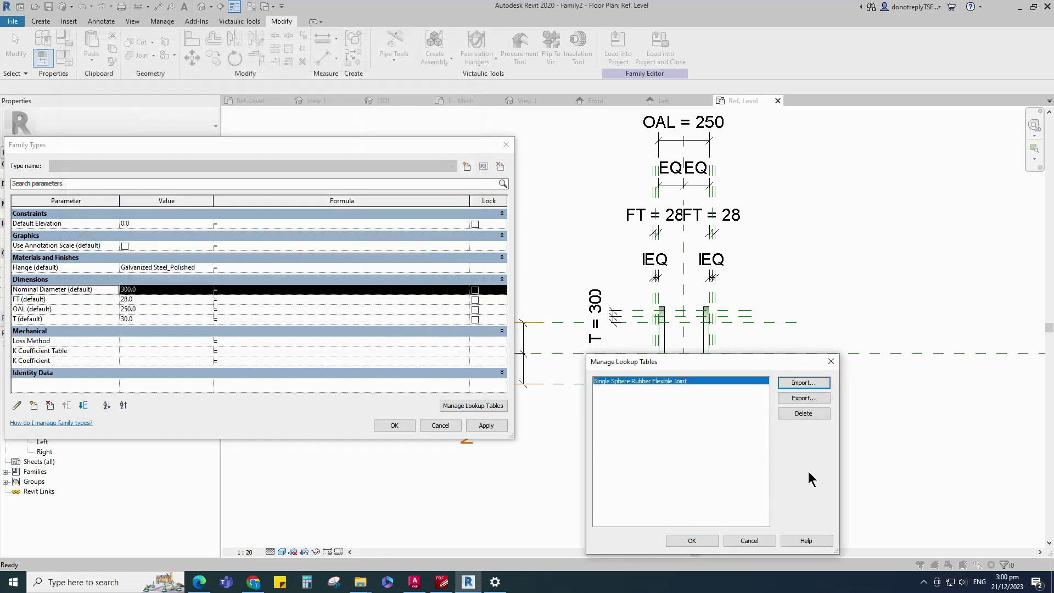
pyautogui.click(692, 541)
# Create a Text type parameter named Lookup Table Name, grouped under Other
pyautogui.moveTo(119, 201); pyautogui.dragTo(102, 201)
pyautogui.moveTo(196, 200); pyautogui.dragTo(211, 200)
pyautogui.click(34, 405)
pyautogui.write('Loc')
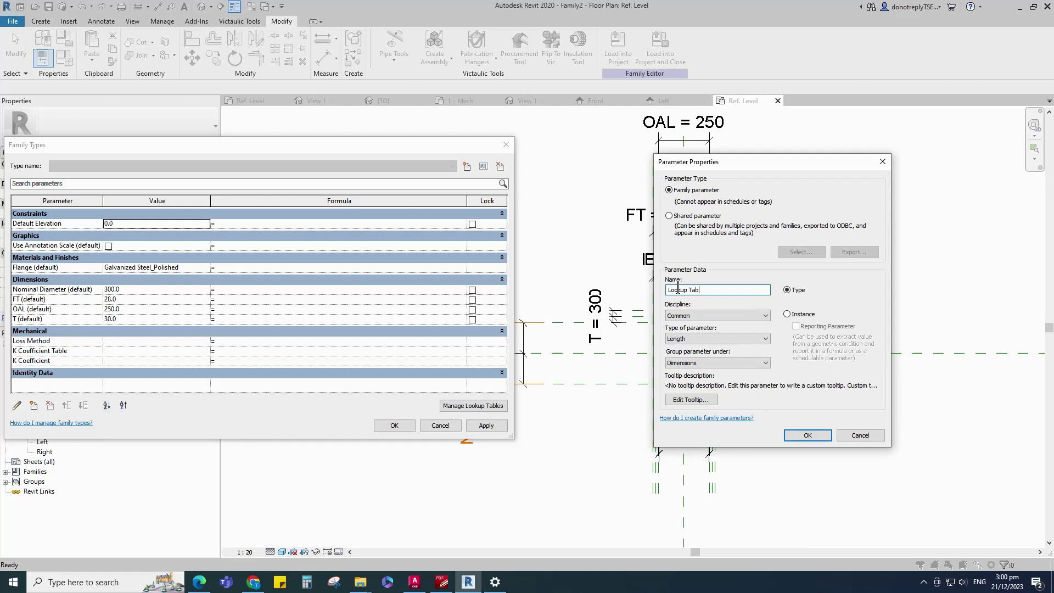
pyautogui.write('kup Table Name')
pyautogui.click(701, 338)
pyautogui.click(686, 353)
pyautogui.click(685, 363)
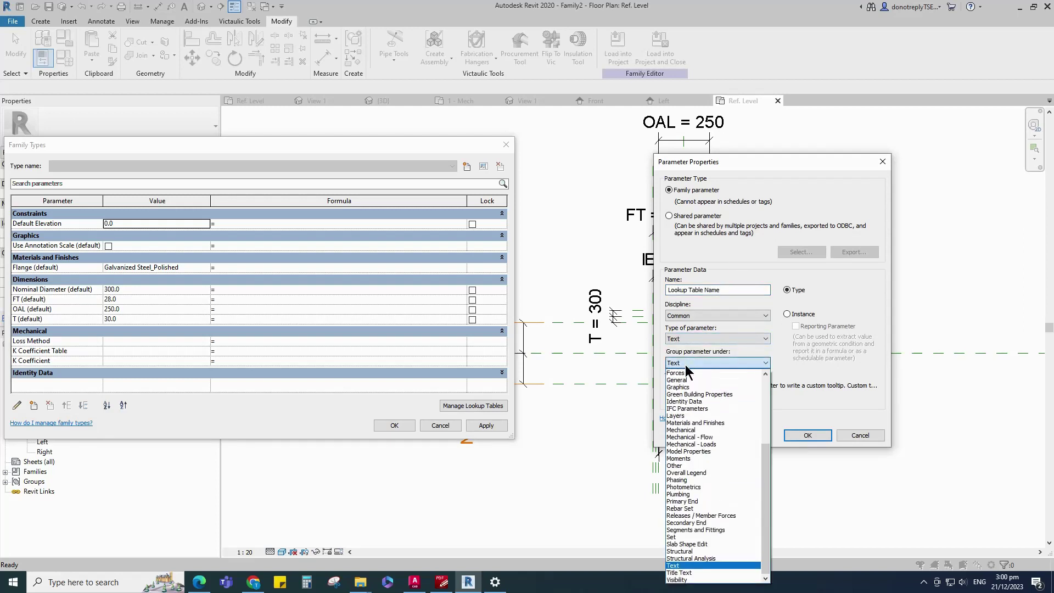
pyautogui.click(684, 466)
pyautogui.click(808, 435)
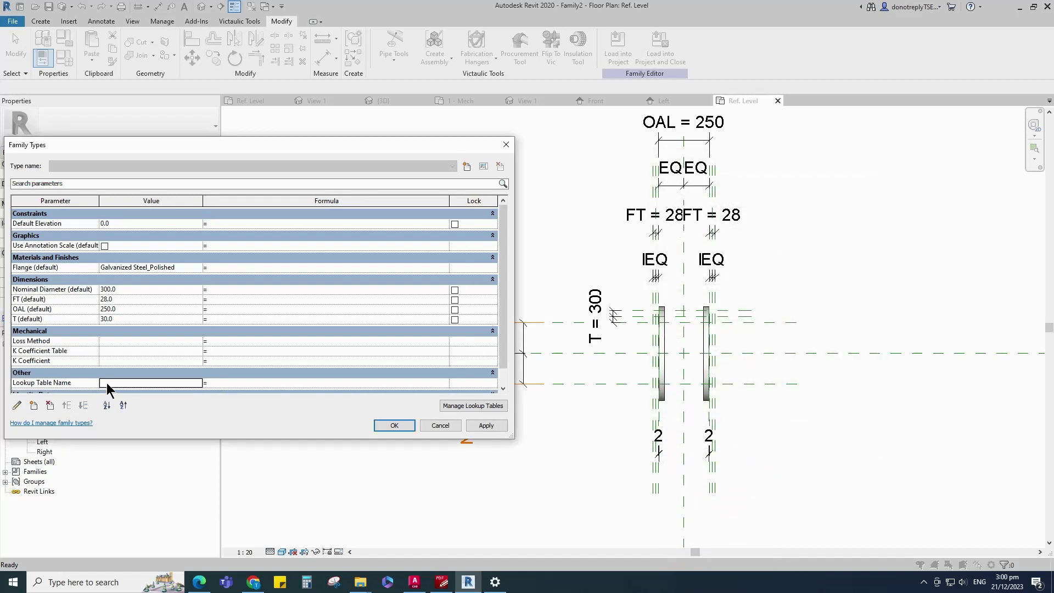
# Set the Lookup Table Name value to Single Sphere Rubber Flexible Joint and apply it
pyautogui.write('Single Sphere Rubber Flexible Joint')
pyautogui.moveTo(202, 200); pyautogui.dragTo(207, 200)
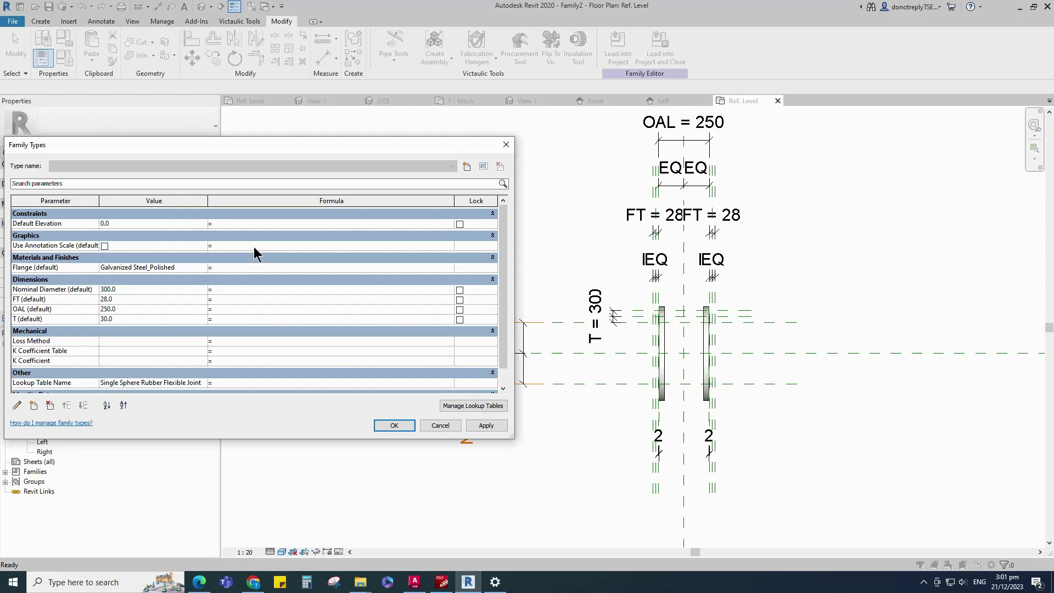
pyautogui.click(487, 426)
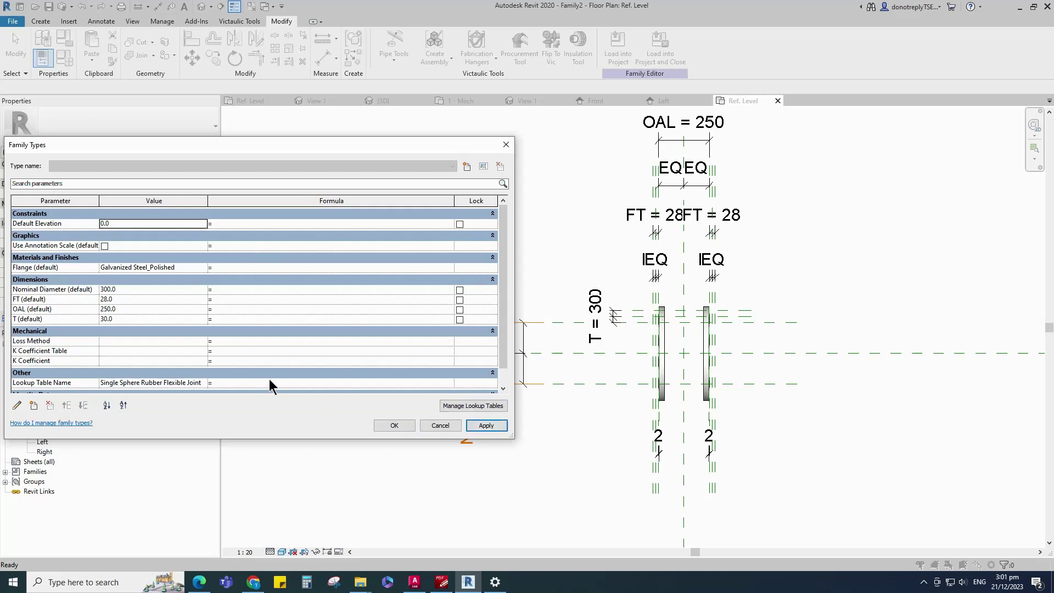
# Enter the FT formula size_lookup(Lookup Table Name, "FT", 20 mm, Nominal Diameter)
pyautogui.click(216, 301)
pyautogui.write('size_lookup(Lookup Table Name, "FT", 20 mm, Nominal Diameter)')
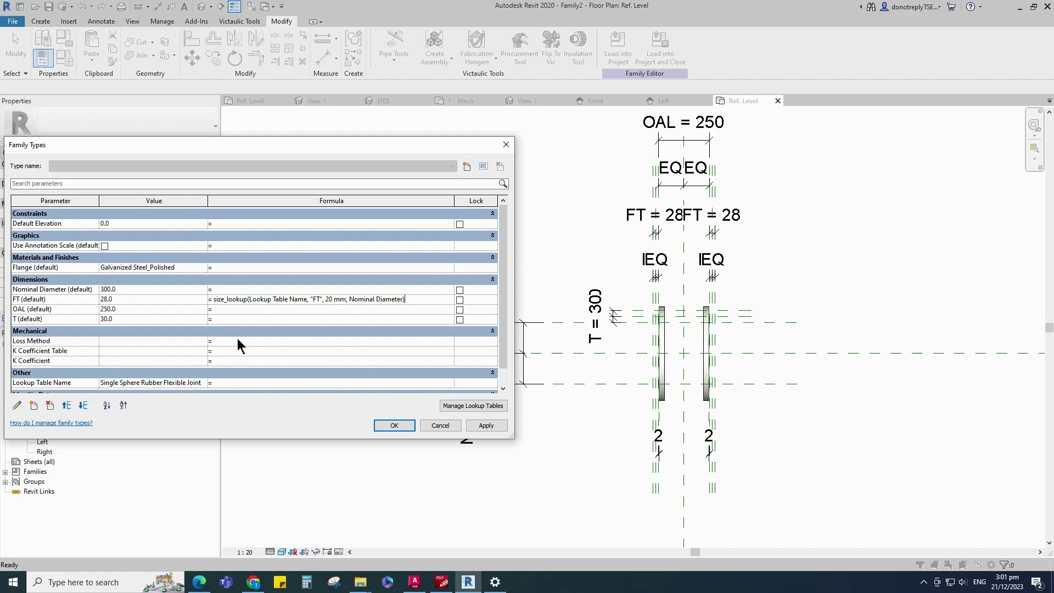
# Set formulas: OAL size_lookup(Lookup Table Name, "OAL", 150 mm, Nominal Diameter) and T size_lookup(Lookup Table Name, "T", 10 mm, Nominal Diameter)
pyautogui.click(500, 428)
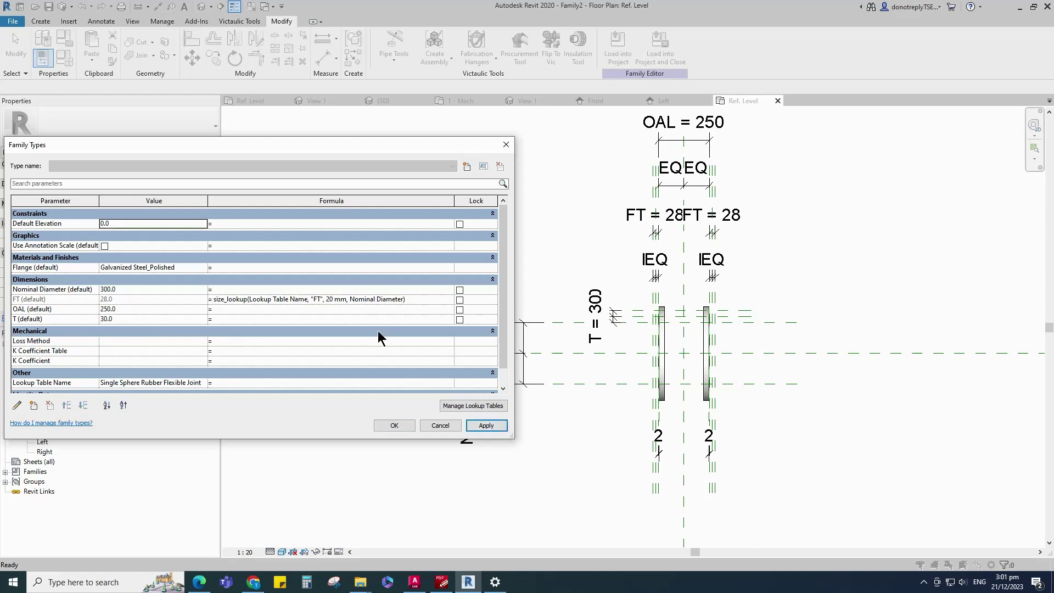
pyautogui.click(215, 312)
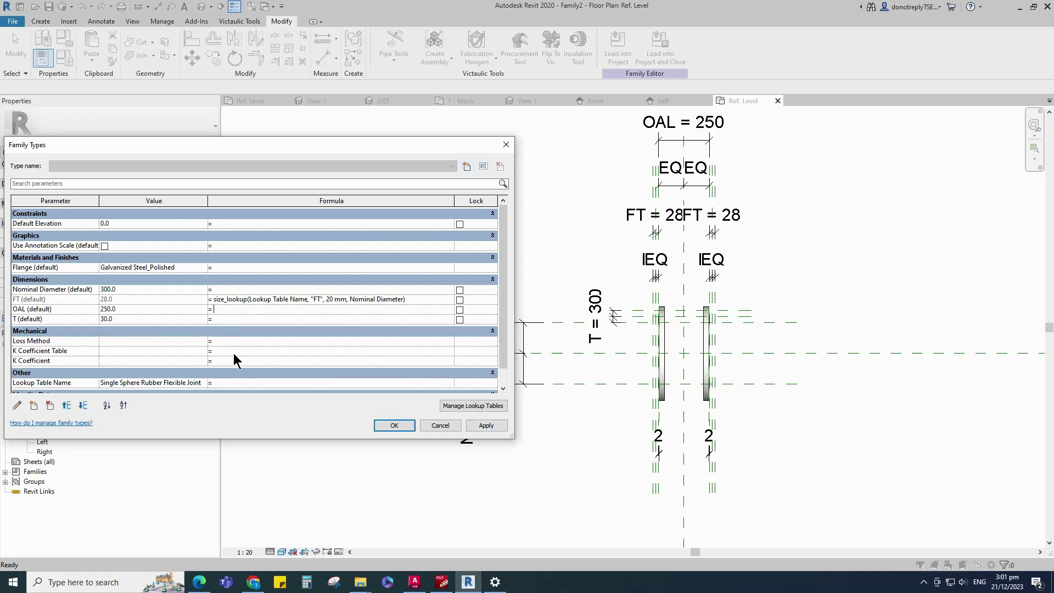
pyautogui.write('size_lookup(Lookup Table Name, "OAL", 150 mm, Nominal Diameter)')
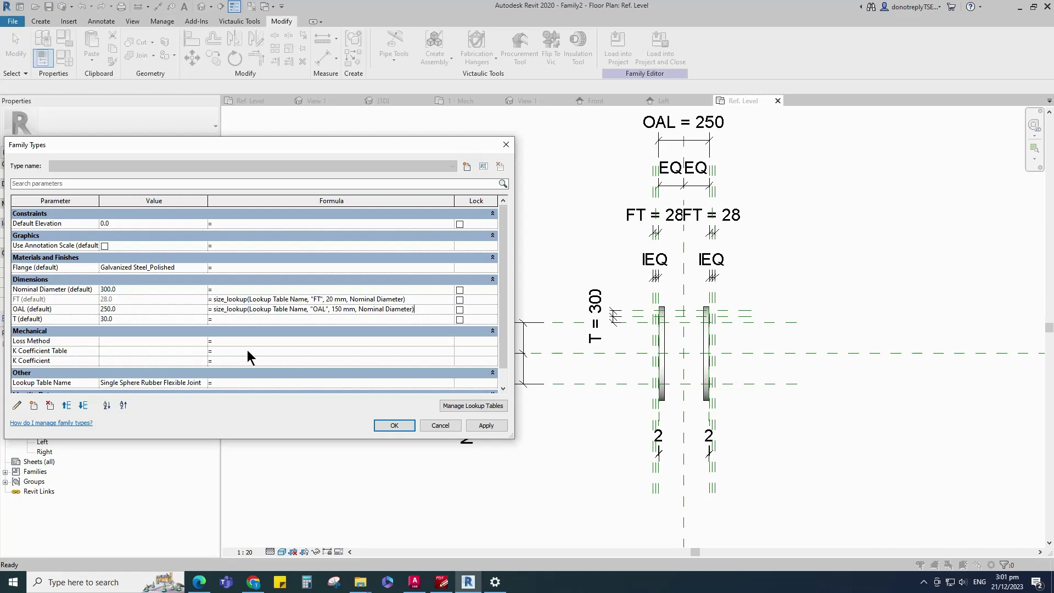
pyautogui.click(486, 425)
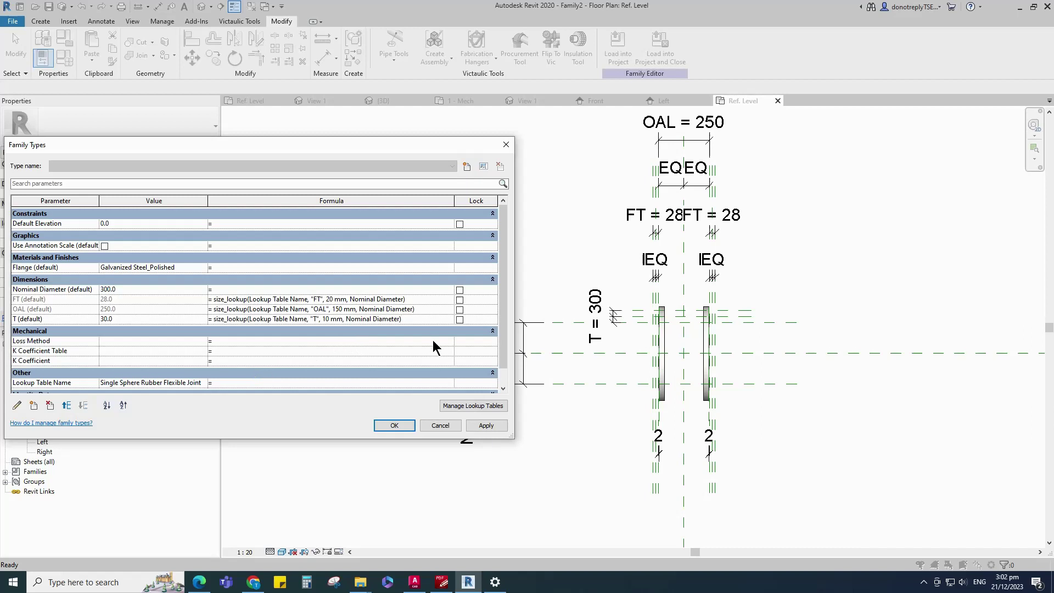
pyautogui.click(487, 426)
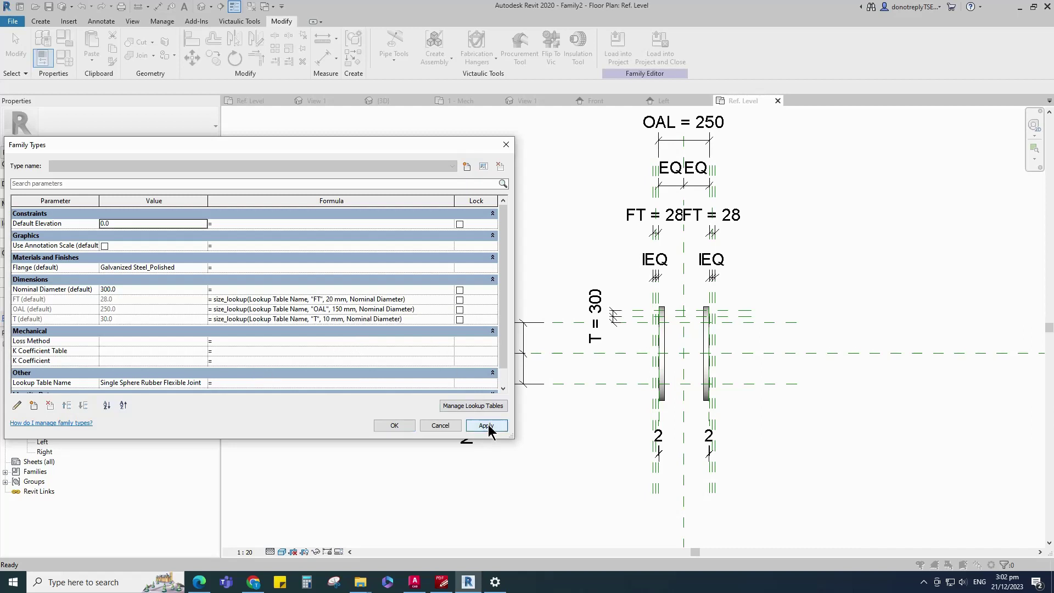
pyautogui.click(395, 426)
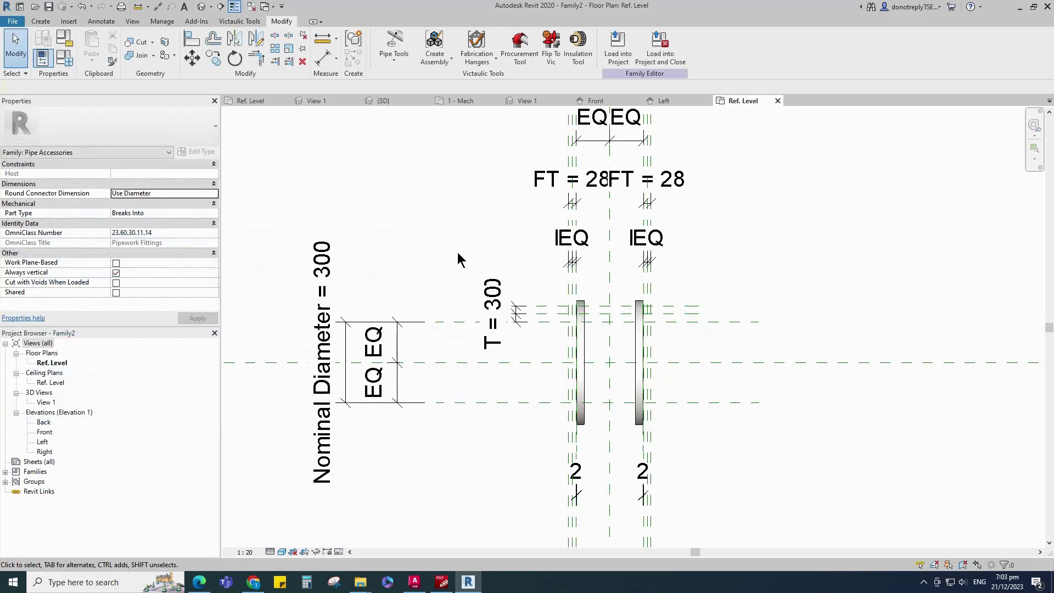
# Add a horizontal reference plane offset 75 mm from the upper nominal-diameter plane toward the pipe centreline
pyautogui.click(683, 324)
pyautogui.press('r')
pyautogui.press('p')
pyautogui.click(163, 87)
pyautogui.write('75')
pyautogui.click(713, 324)
# Dimension the upper diameter plane, the new plane and the centreline together and make their spacing equal
pyautogui.click(323, 58)
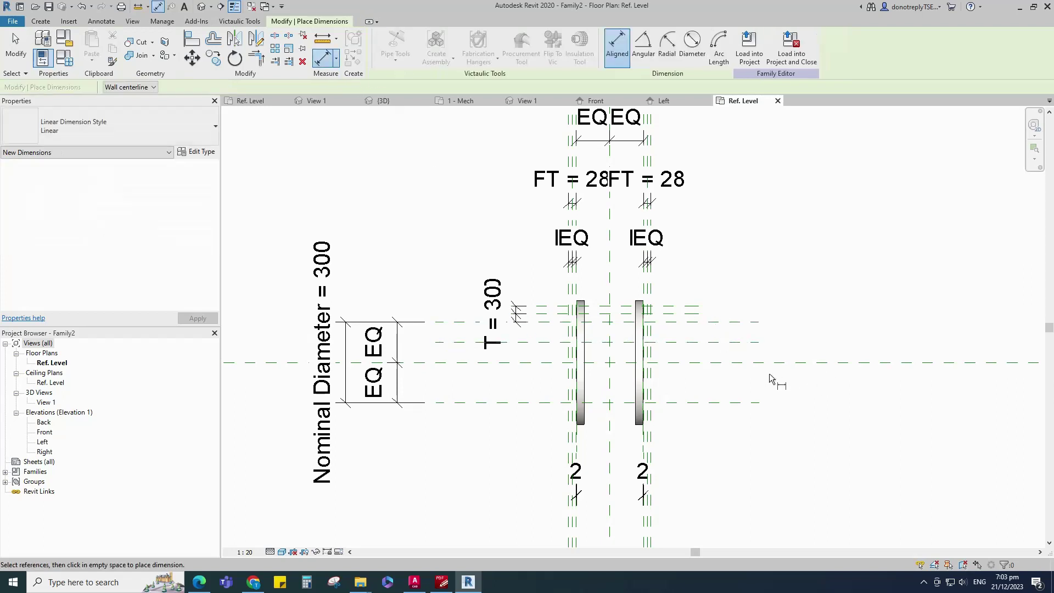
pyautogui.click(739, 322)
pyautogui.click(775, 328)
pyautogui.click(705, 343)
pyautogui.press('Escape')
pyautogui.press('Escape')
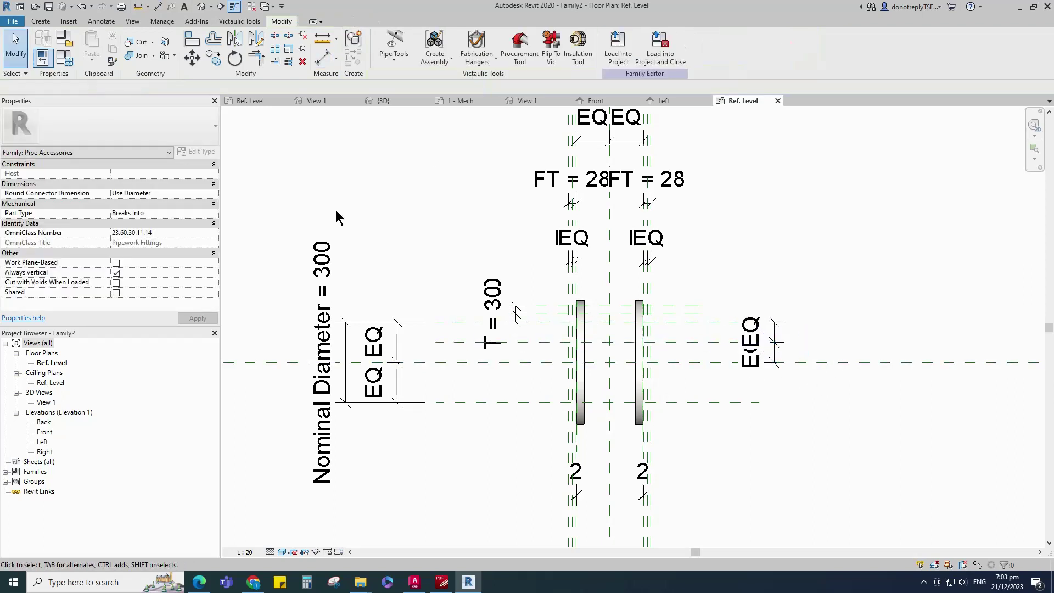
# Start a revolve and sketch a half-ellipse, 125 mm by 105 mm radii, between the innermost FT planes, peaking at the middle T plane
pyautogui.click(40, 21)
pyautogui.click(154, 53)
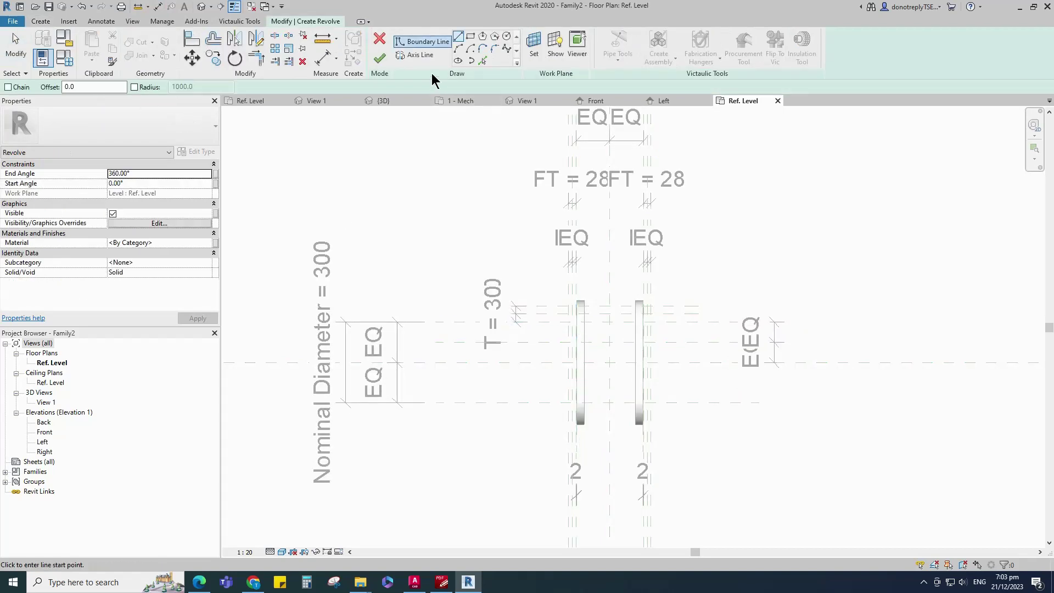
pyautogui.click(471, 60)
pyautogui.scroll(6, 527, 324)
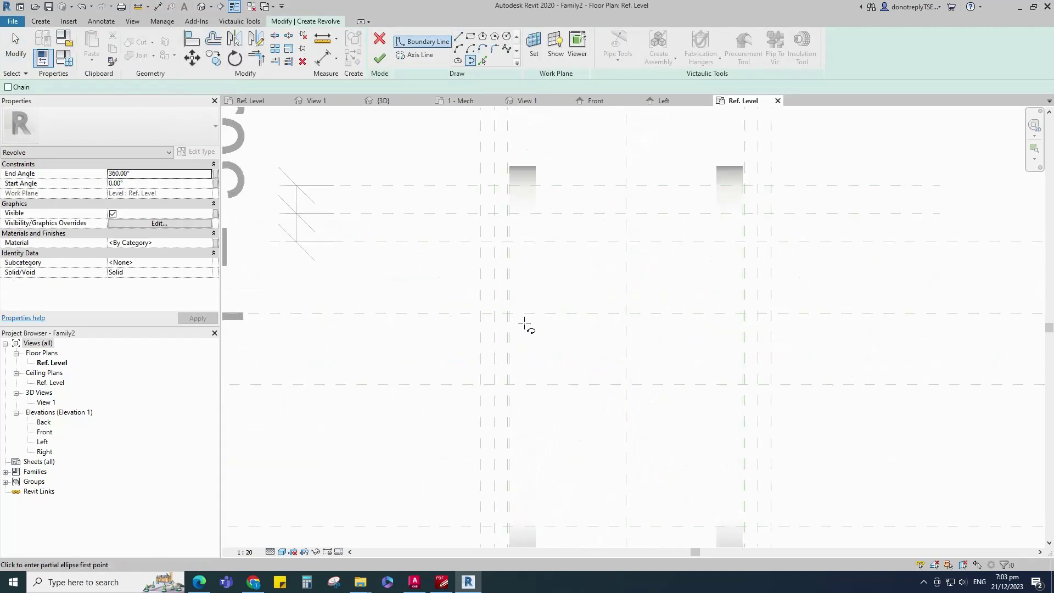
pyautogui.click(472, 293)
pyautogui.click(445, 340)
pyautogui.scroll(-3, 426, 354)
pyautogui.click(439, 349)
pyautogui.scroll(2, 706, 346)
pyautogui.click(713, 336)
pyautogui.scroll(-4, 588, 376)
pyautogui.click(533, 275)
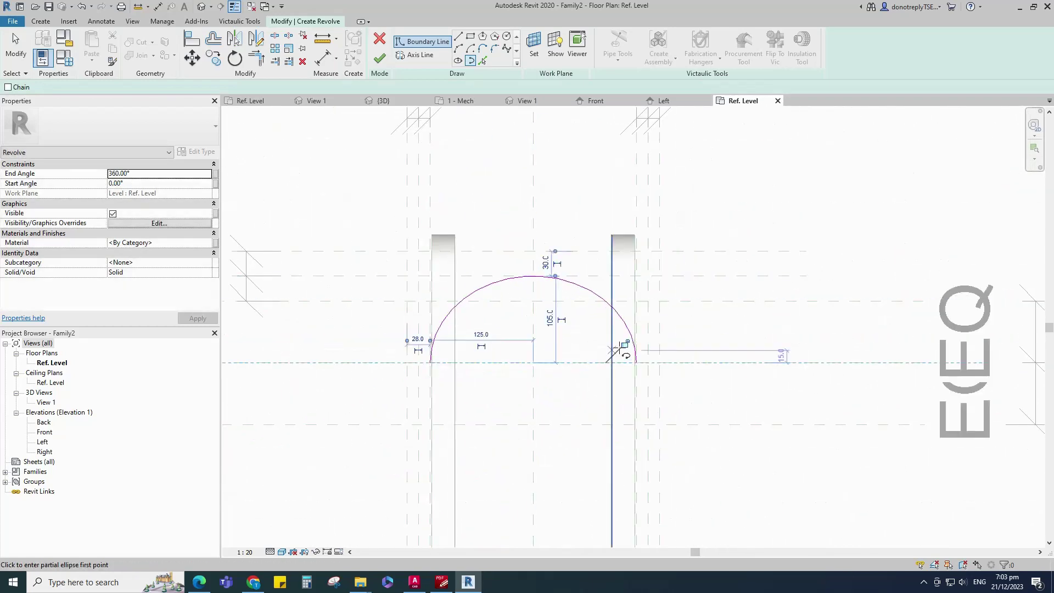
pyautogui.scroll(1, 626, 347)
pyautogui.press('Escape')
pyautogui.scroll(-4, 721, 375)
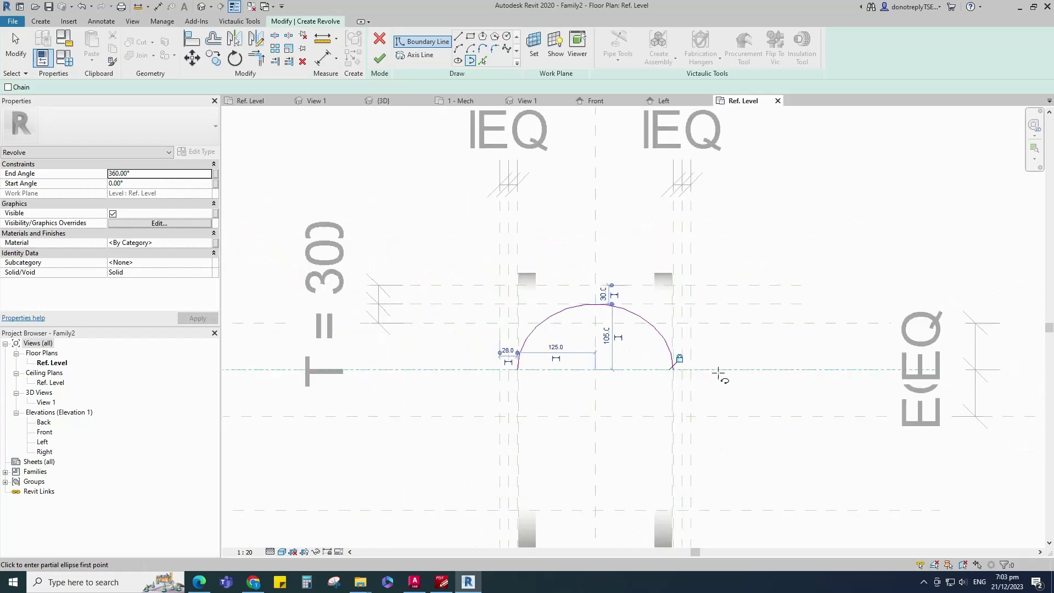
# Show the half-ellipse's center mark and align it with the vertical centre plane
pyautogui.click(594, 331)
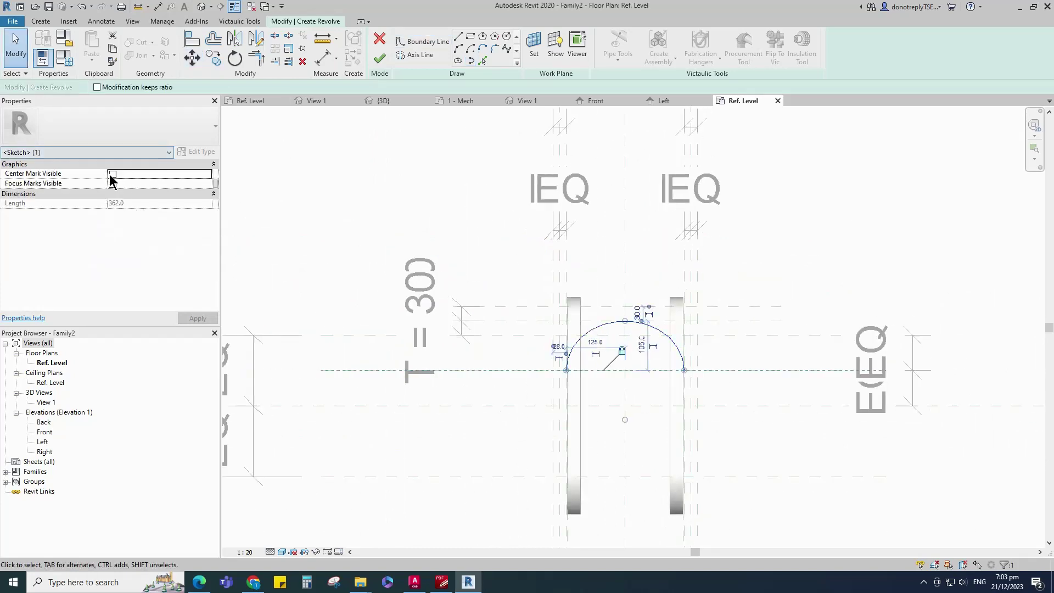
pyautogui.click(192, 39)
pyautogui.click(626, 370)
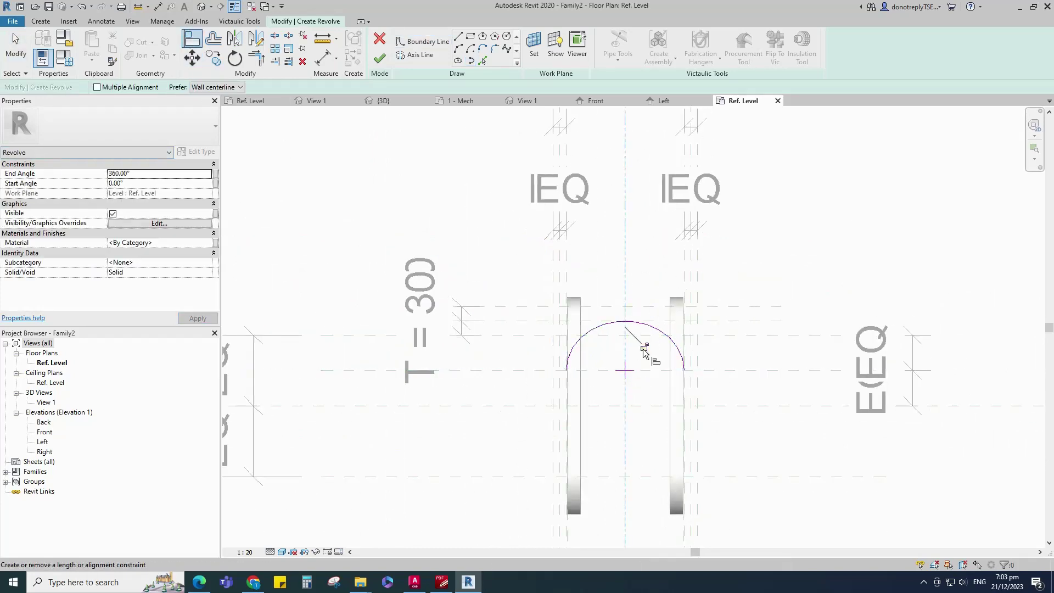
pyautogui.scroll(-2, 568, 384)
pyautogui.press('Escape')
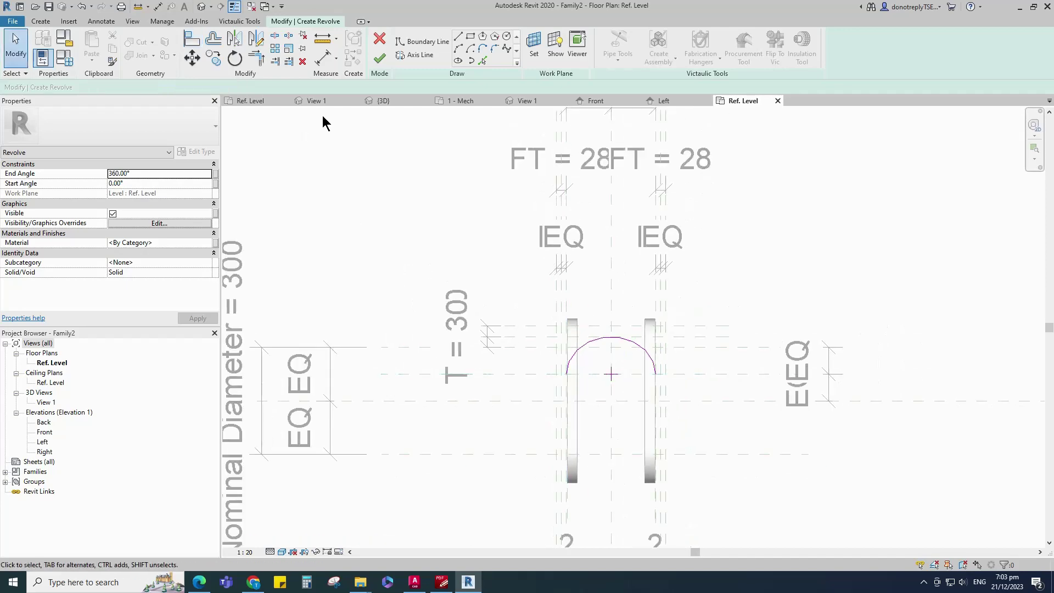
# Sketch an outer half-ellipse, 139 mm by 135 mm radii, between the middle FT planes, peaking at the uppermost T plane
pyautogui.scroll(7, 563, 374)
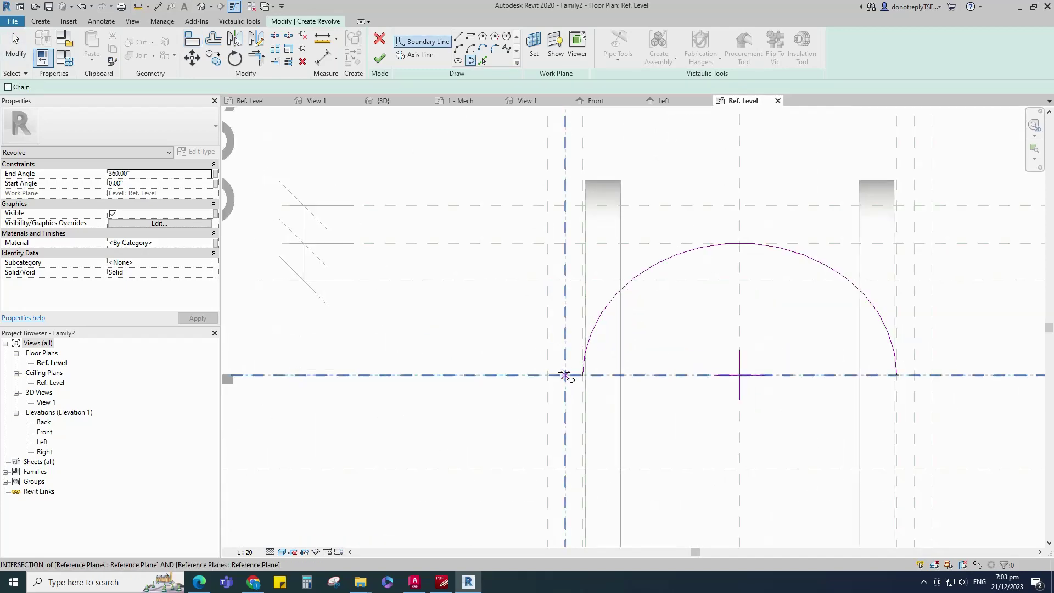
pyautogui.click(565, 374)
pyautogui.scroll(-3, 566, 375)
pyautogui.scroll(2, 793, 375)
pyautogui.click(794, 374)
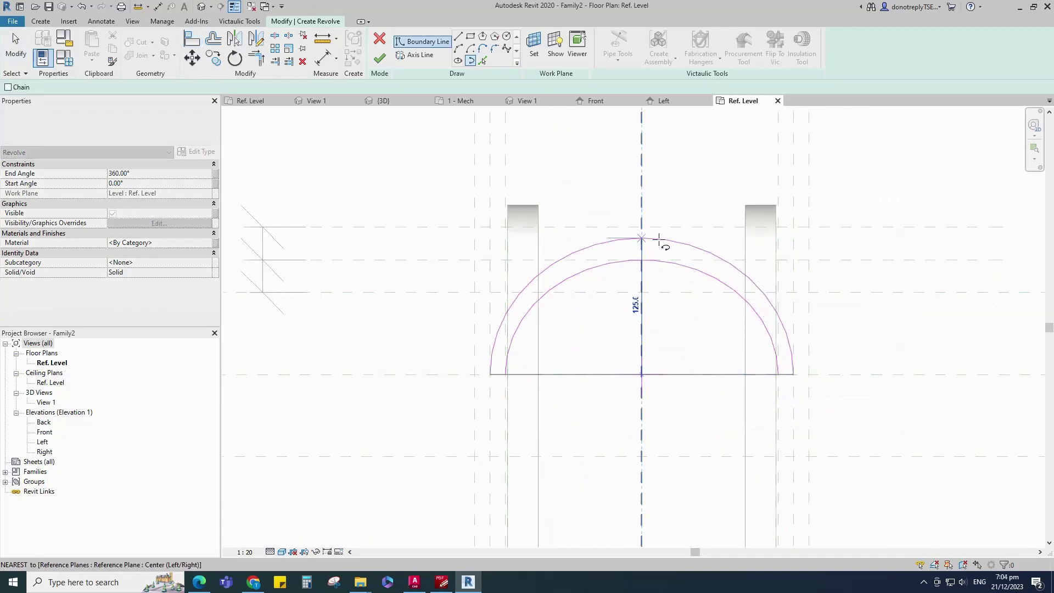
pyautogui.click(664, 233)
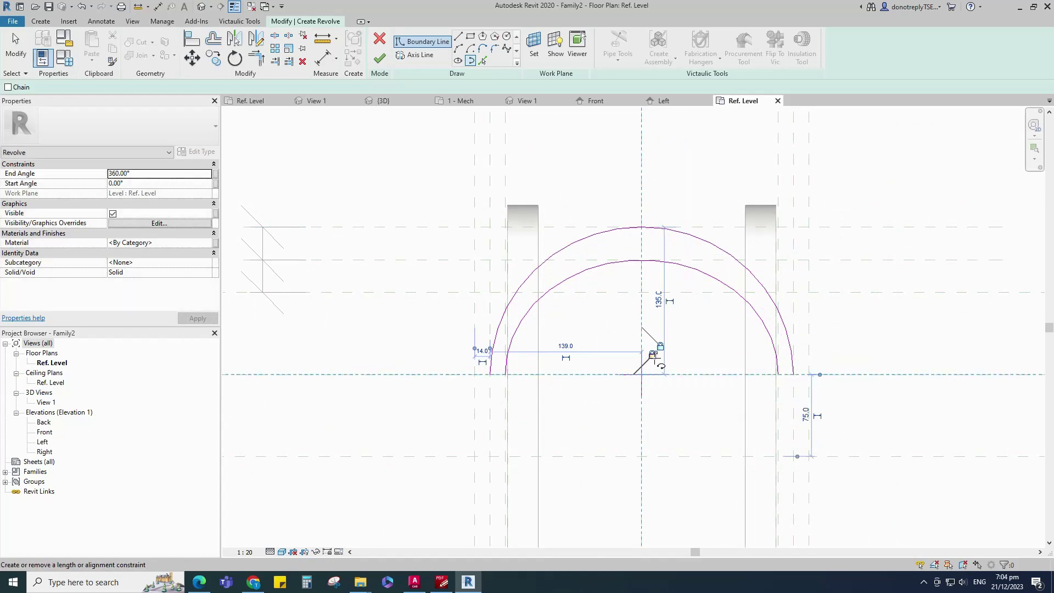
pyautogui.scroll(-3, 654, 374)
pyautogui.press('Escape')
pyautogui.press('Escape')
# Show the outer half-ellipse's center mark and align its centre and apex with the reference planes
pyautogui.click(614, 286)
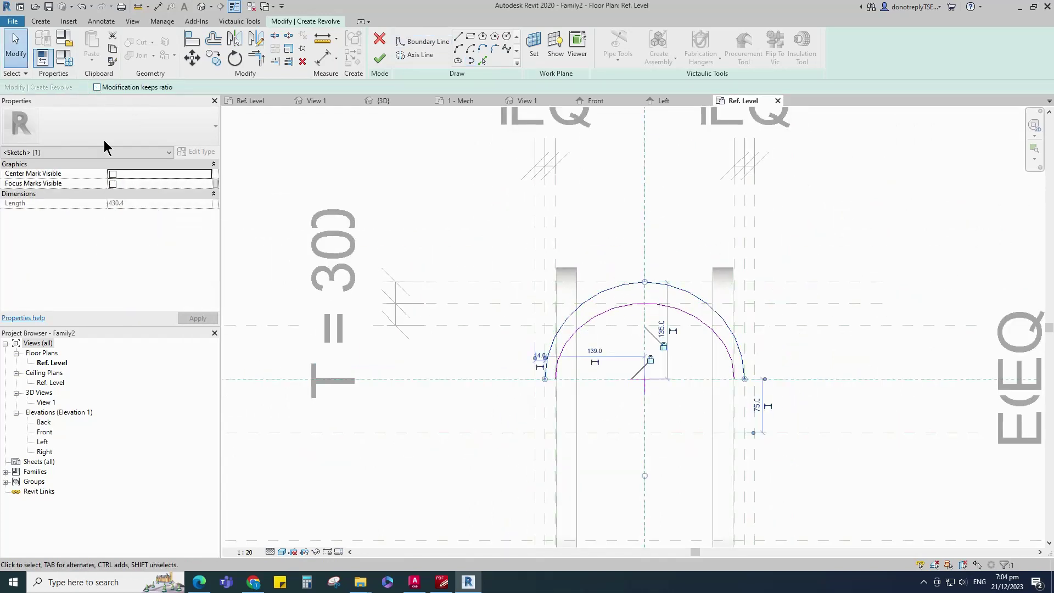
pyautogui.click(191, 38)
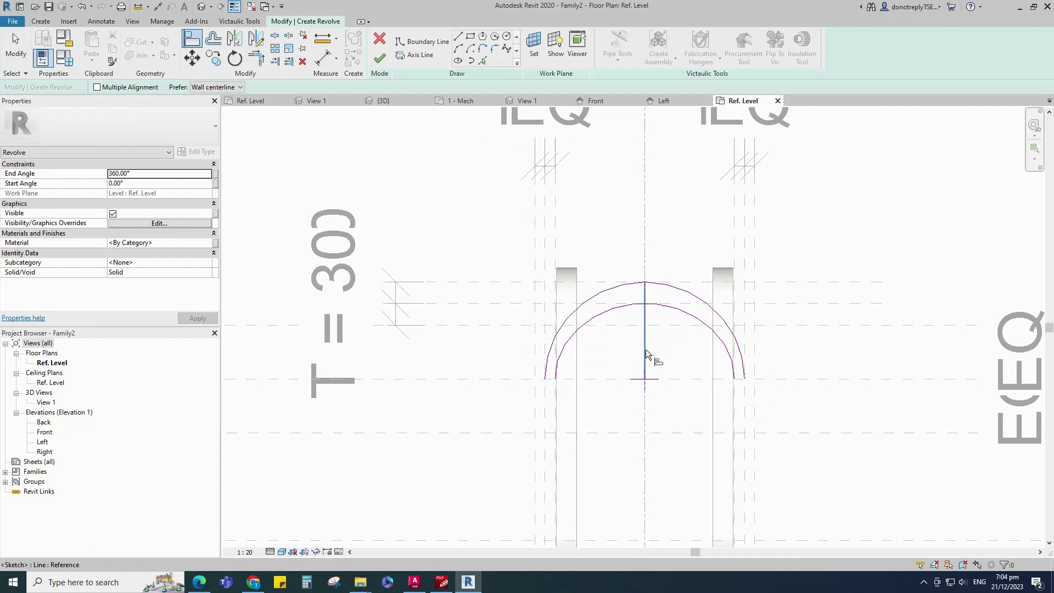
pyautogui.click(760, 379)
pyautogui.click(645, 303)
pyautogui.click(654, 285)
pyautogui.click(755, 282)
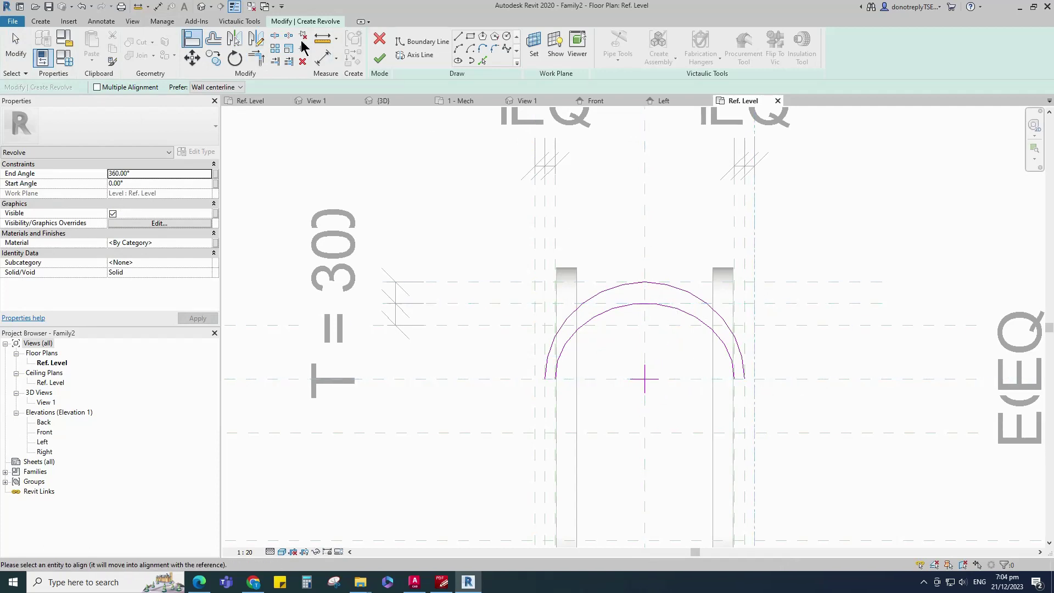
pyautogui.click(635, 284)
pyautogui.click(652, 266)
pyautogui.scroll(-3, 653, 268)
pyautogui.press('Escape')
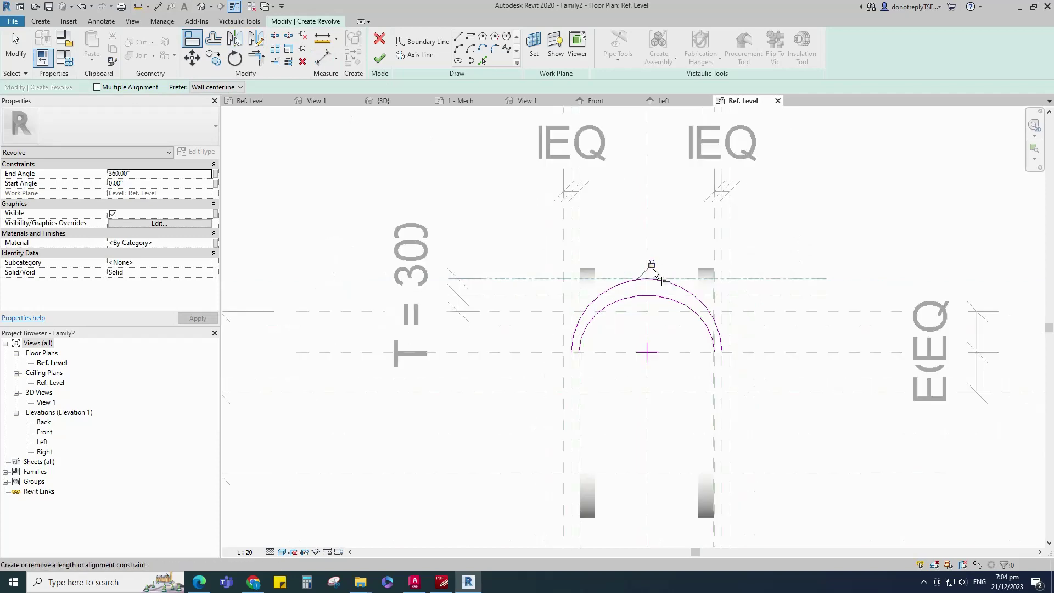
# Sketch the left end of the profile with a 30 mm vertical line and two horizontal lines reaching into the arcs
pyautogui.scroll(5, 679, 311)
pyautogui.click(458, 37)
pyautogui.scroll(3, 501, 289)
pyautogui.scroll(2, 494, 307)
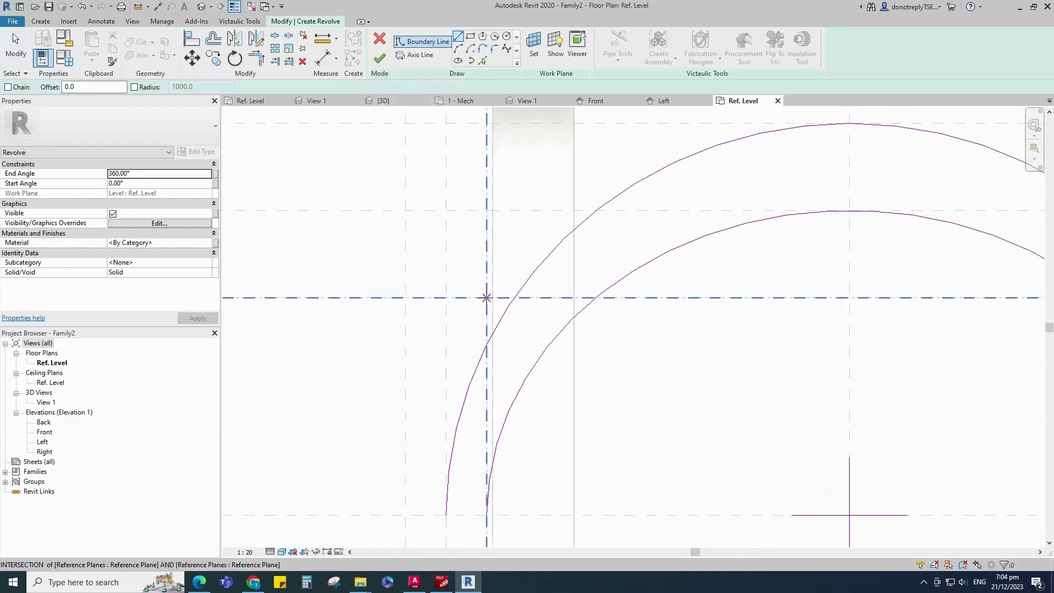
pyautogui.click(487, 297)
pyautogui.click(488, 211)
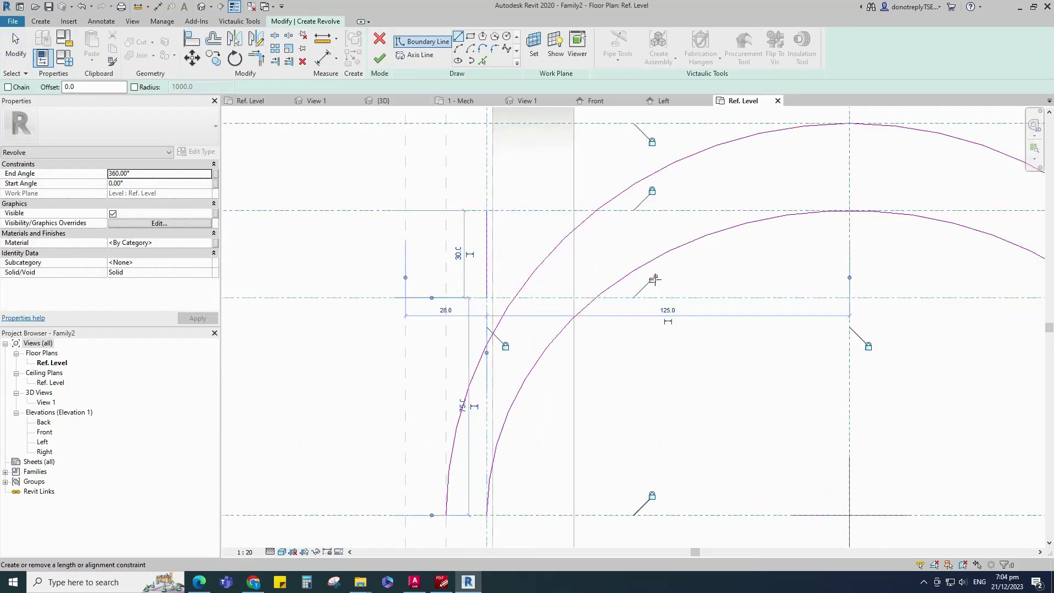
pyautogui.click(487, 211)
pyautogui.click(608, 211)
pyautogui.click(487, 297)
pyautogui.click(607, 297)
pyautogui.scroll(-3, 426, 340)
pyautogui.press('Escape')
pyautogui.press('Escape')
# Mirror the three end lines about the vertical centre plane and align the mirrored end with the opposite innermost FT plane
pyautogui.moveTo(419, 260); pyautogui.dragTo(539, 324)
pyautogui.click(235, 40)
pyautogui.click(638, 211)
pyautogui.scroll(-1, 484, 281)
pyautogui.press('a')
pyautogui.press('l')
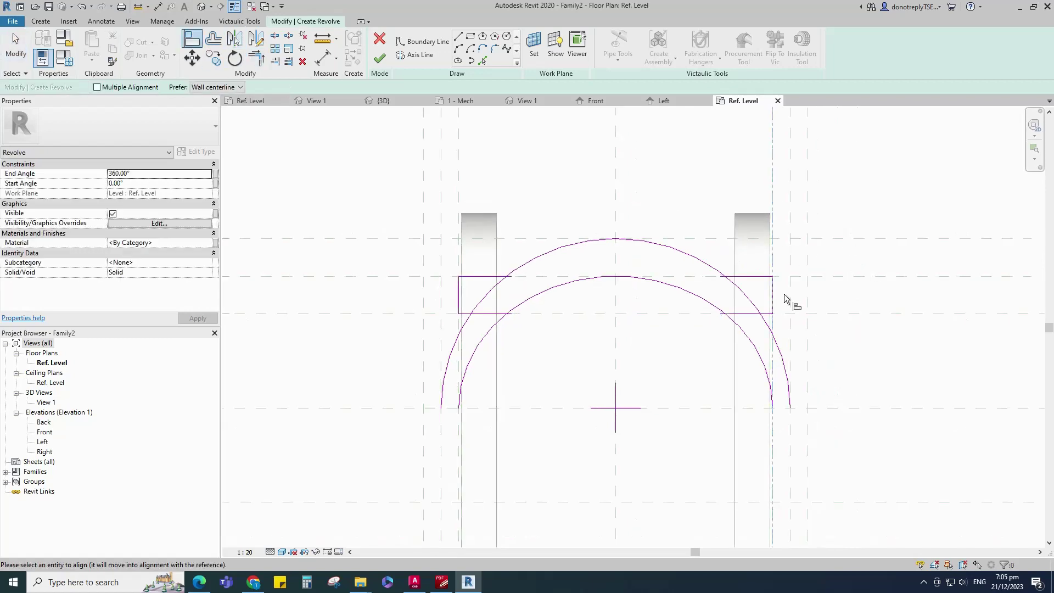
pyautogui.click(829, 280)
pyautogui.press('Escape')
pyautogui.press('Escape')
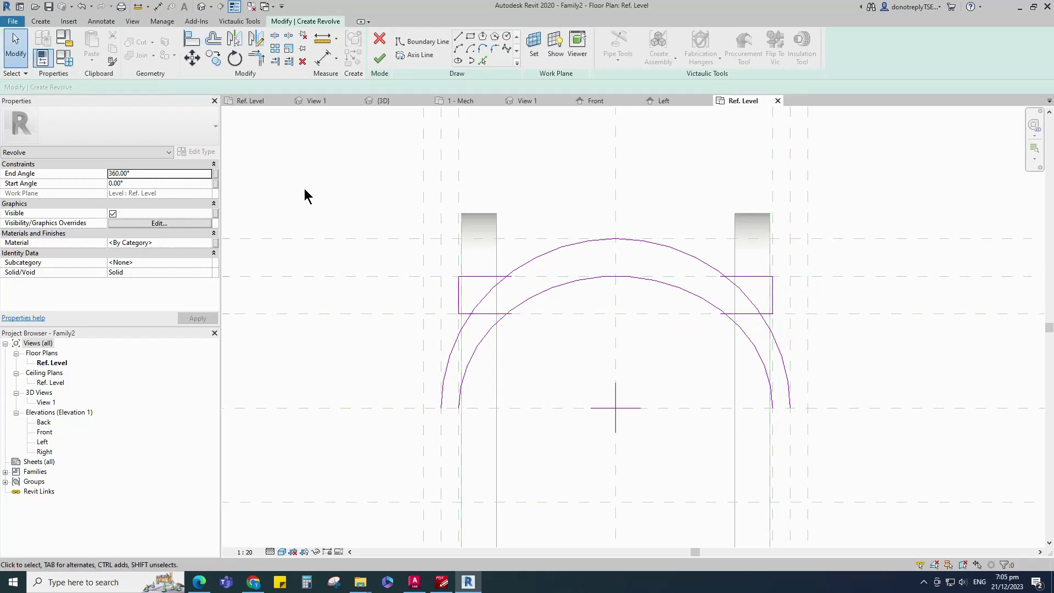
# Trim both arcs to the end lines to form one closed profile, removing the unsatisfied constraints
pyautogui.press('t')
pyautogui.press('r')
pyautogui.click(488, 277)
pyautogui.click(520, 266)
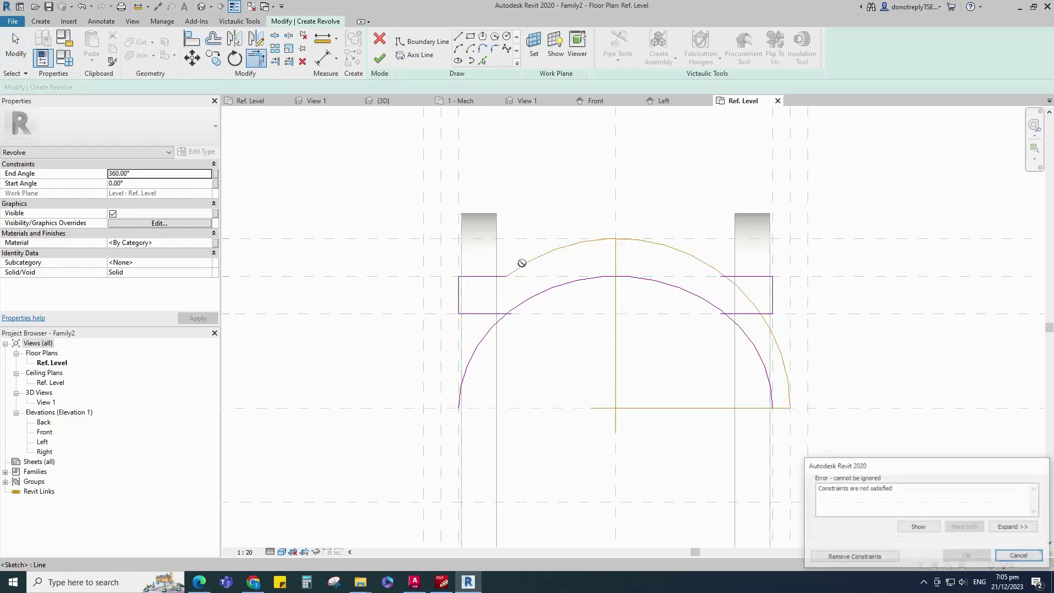
pyautogui.click(864, 558)
pyautogui.click(743, 276)
pyautogui.click(715, 268)
pyautogui.click(847, 557)
pyautogui.click(738, 313)
pyautogui.click(711, 307)
pyautogui.click(841, 556)
pyautogui.click(474, 313)
pyautogui.click(522, 301)
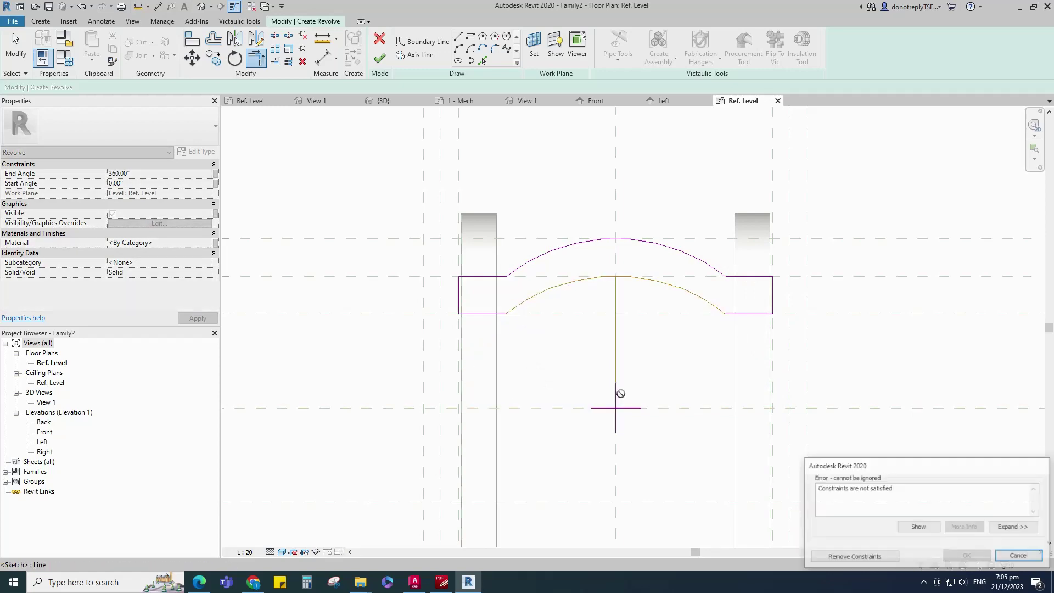
pyautogui.click(837, 558)
pyautogui.scroll(-5, 632, 408)
pyautogui.scroll(-2, 615, 431)
pyautogui.moveTo(615, 434); pyautogui.dragTo(717, 421, button='middle')
pyautogui.scroll(1, 717, 421)
pyautogui.press('Escape')
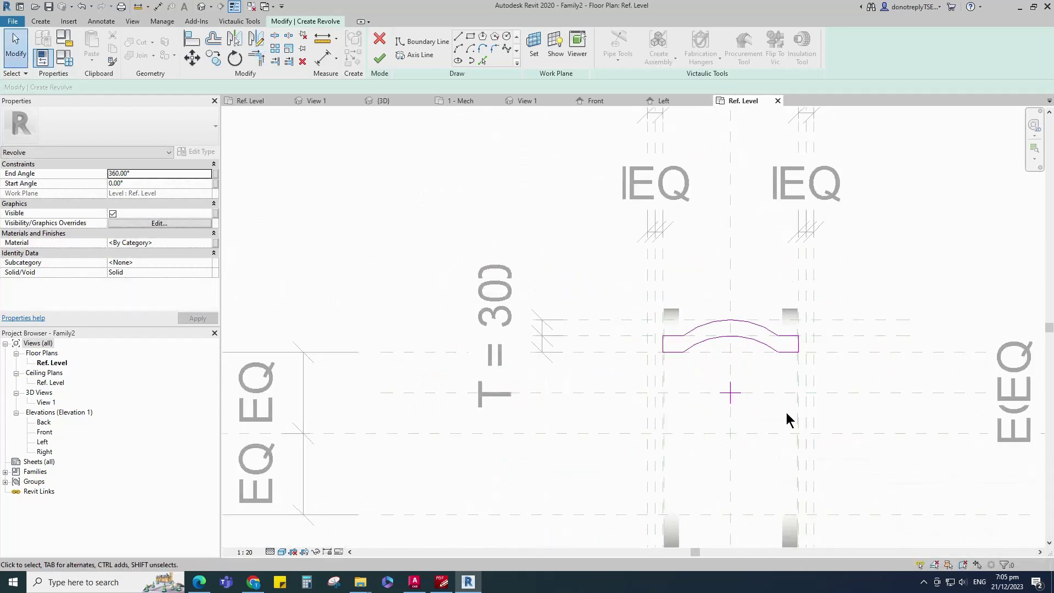
# Test the profile at nominal diameters of 400, 600 and 100 mm, and set the Nominal Diameter back to 300
pyautogui.scroll(1, 753, 419)
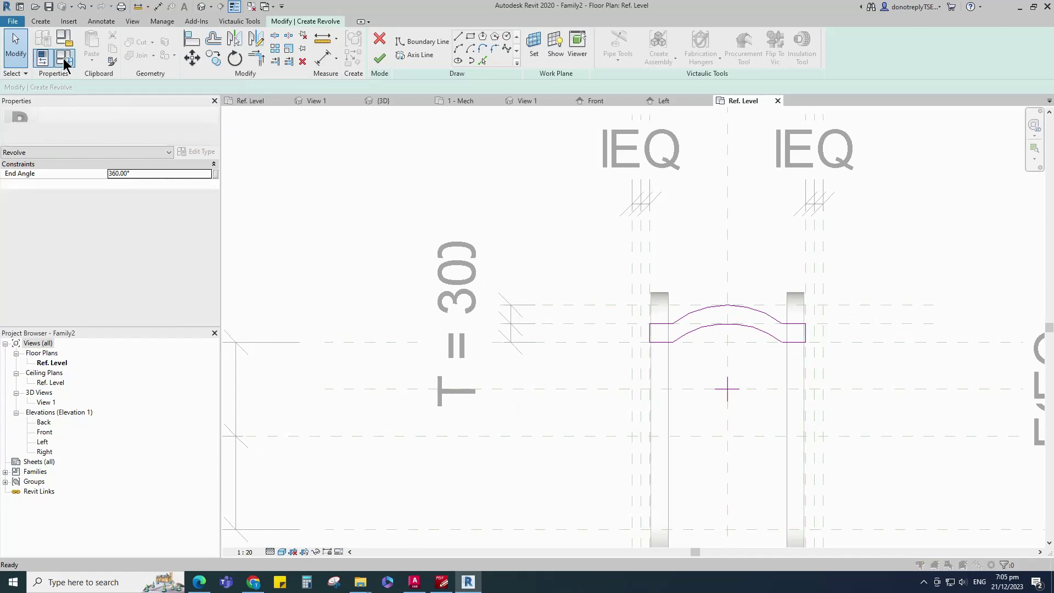
pyautogui.click(65, 58)
pyautogui.click(107, 289)
pyautogui.write('400')
pyautogui.click(486, 425)
pyautogui.click(107, 290)
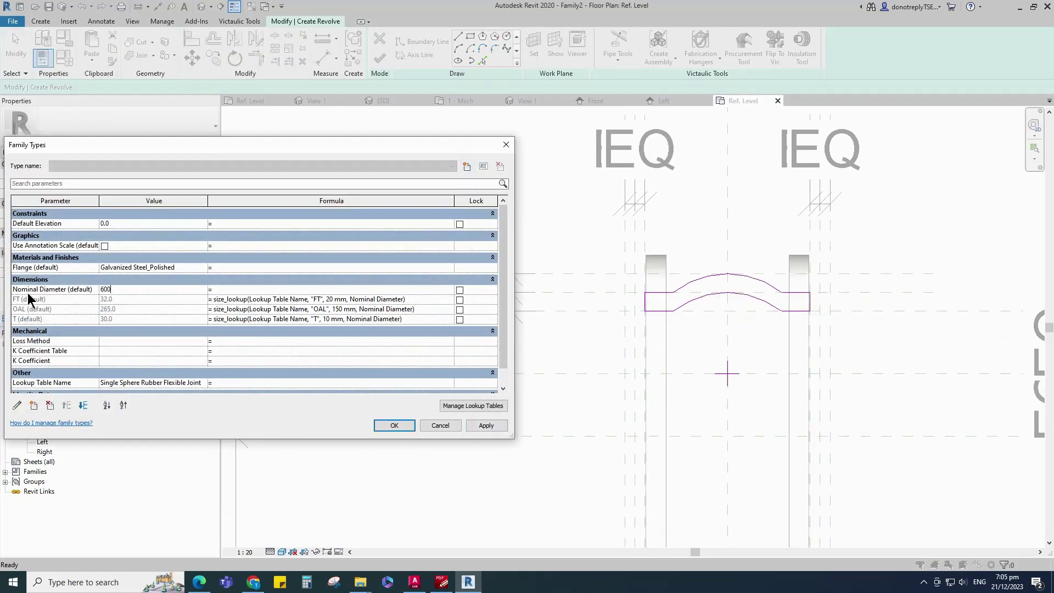
pyautogui.write('600')
pyautogui.click(486, 425)
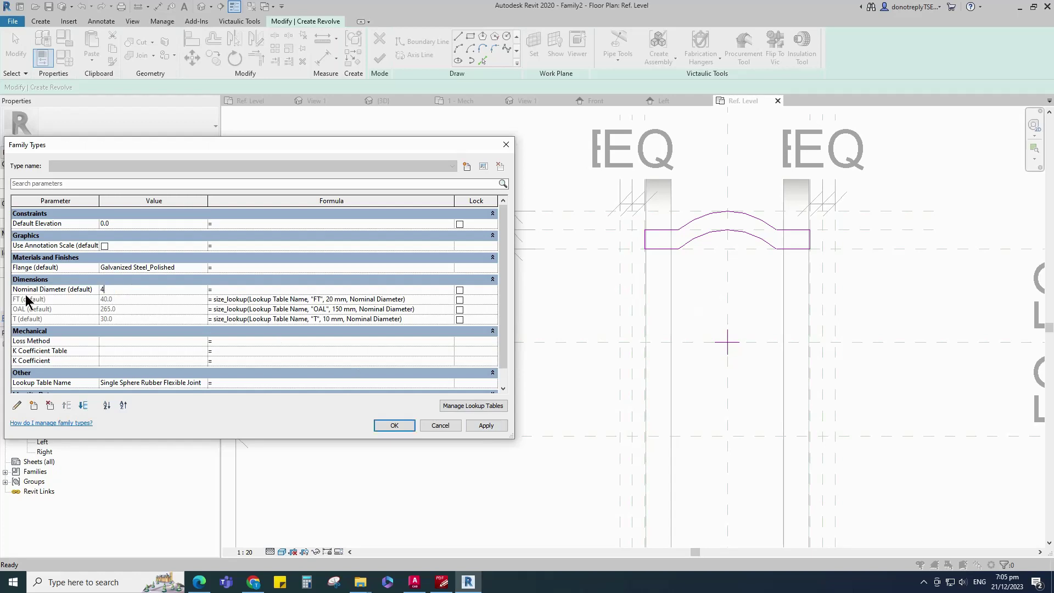
pyautogui.click(491, 426)
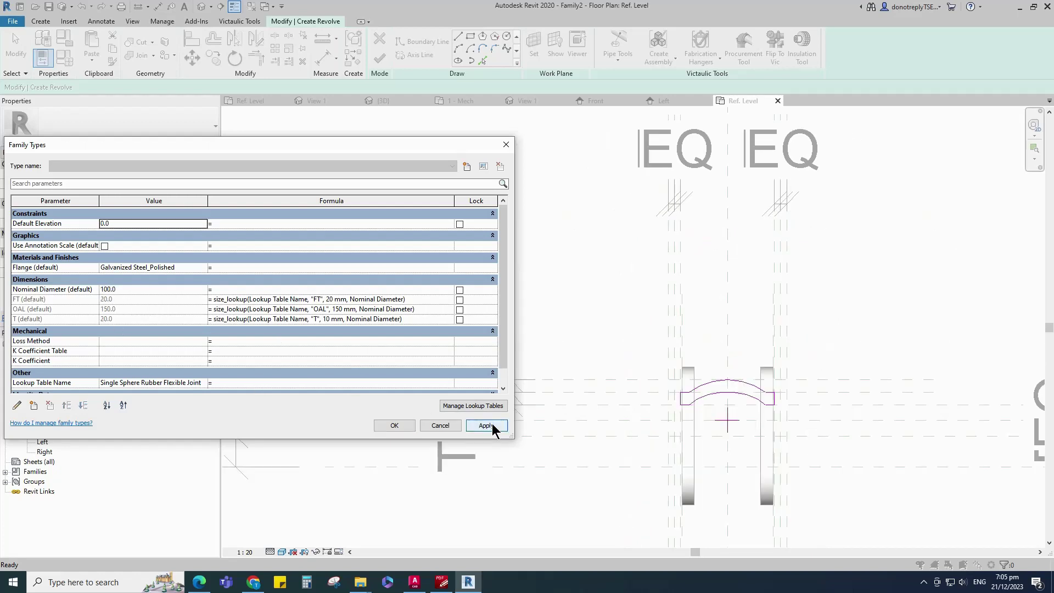
pyautogui.click(104, 288)
pyautogui.write('300')
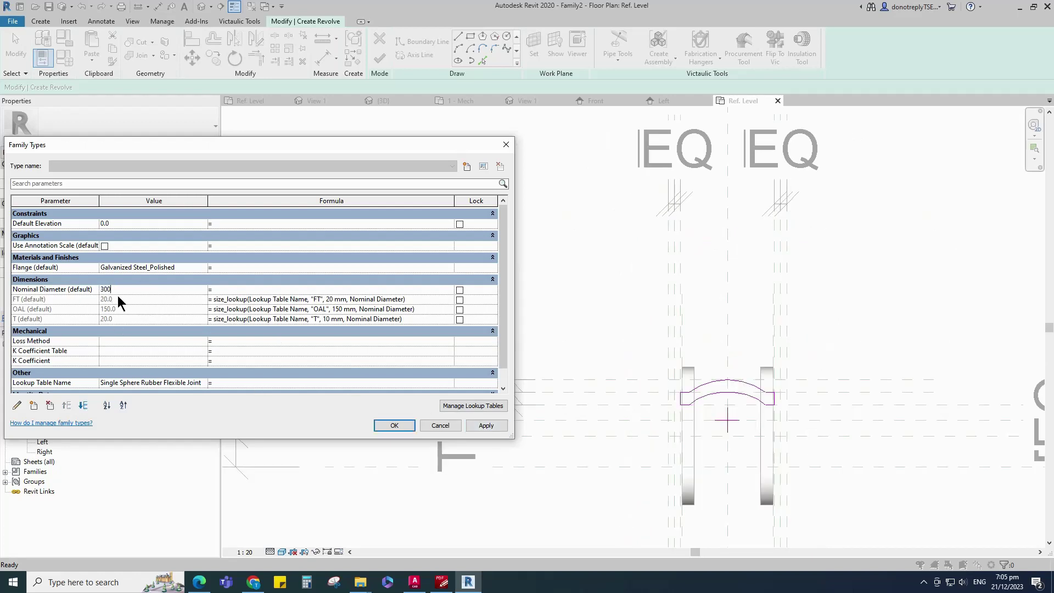
pyautogui.click(394, 425)
# Set the horizontal centre reference plane as the revolve axis and finish the revolved rubber body
pyautogui.click(415, 55)
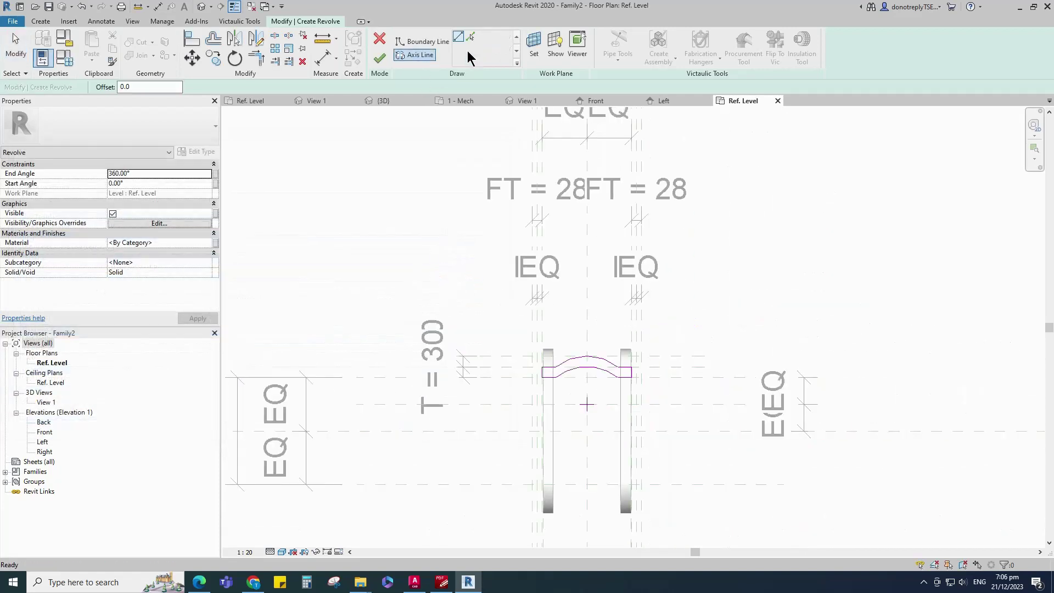
pyautogui.click(681, 432)
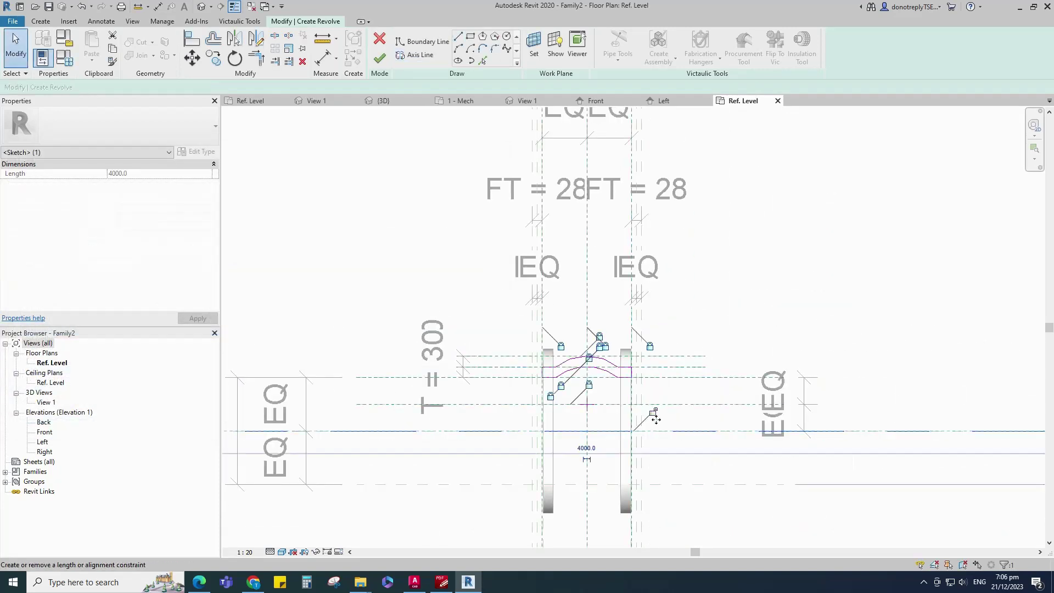
pyautogui.click(380, 57)
pyautogui.scroll(-1, 790, 358)
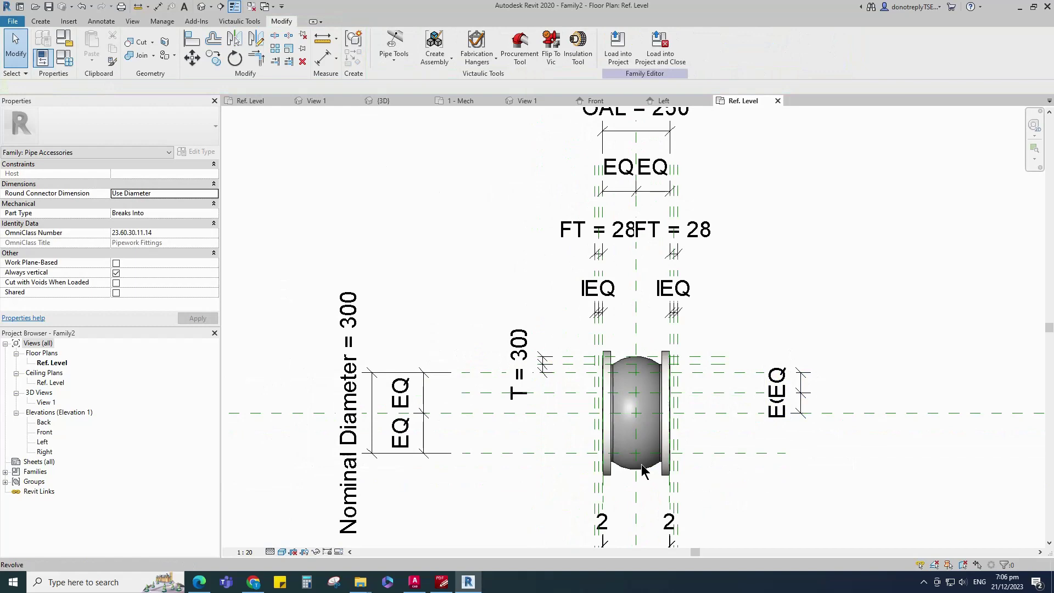
# Associate the revolved body's material with a new instance parameter named Rubber, grouped under Materials and Finishes
pyautogui.click(646, 478)
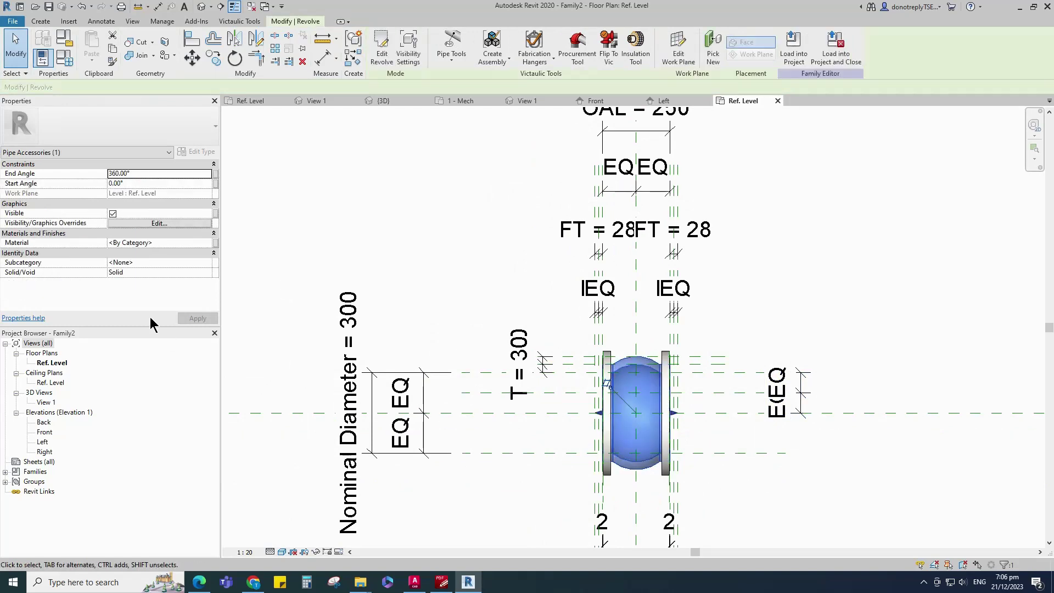
pyautogui.click(216, 243)
pyautogui.click(378, 382)
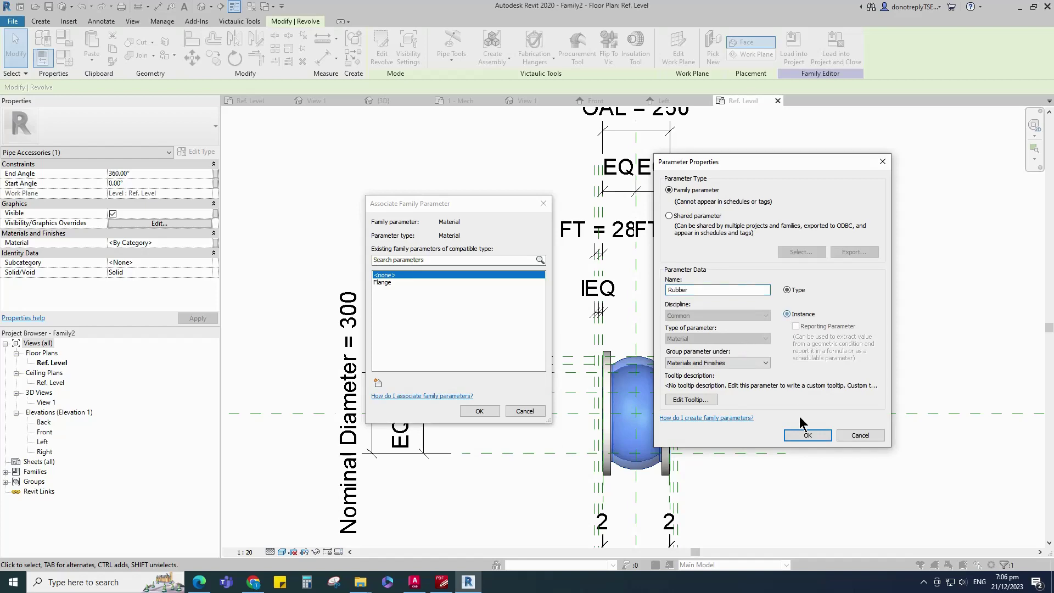
pyautogui.click(808, 435)
pyautogui.click(480, 411)
pyautogui.click(874, 489)
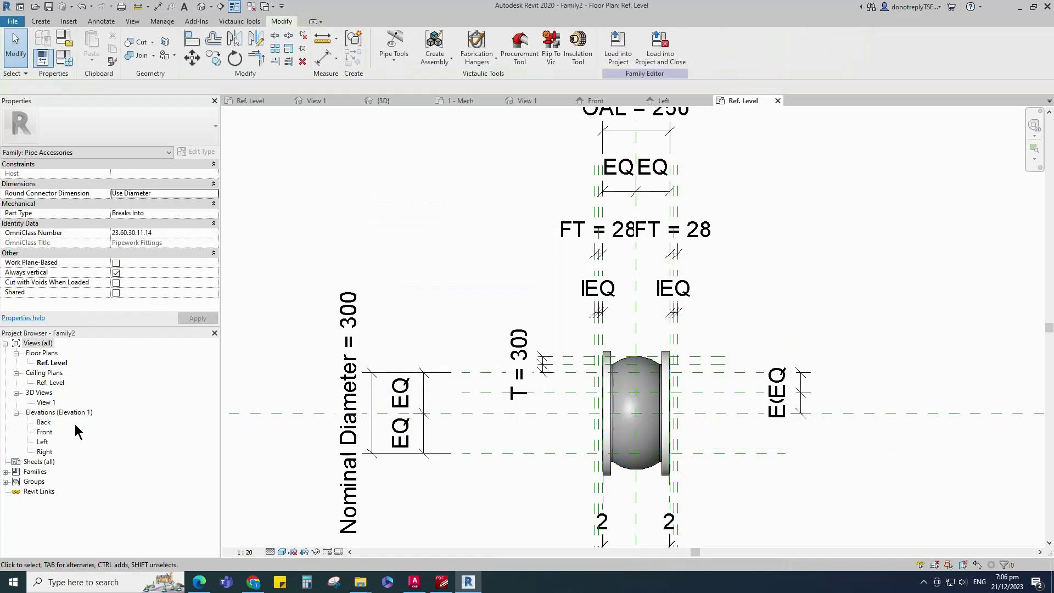
# Open the 3D view View 1 and display the joint shaded
pyautogui.doubleClick(45, 402)
pyautogui.keyDown('shift'); pyautogui.moveTo(610, 434); pyautogui.dragTo(444, 516, button='middle'); pyautogui.keyUp('shift')
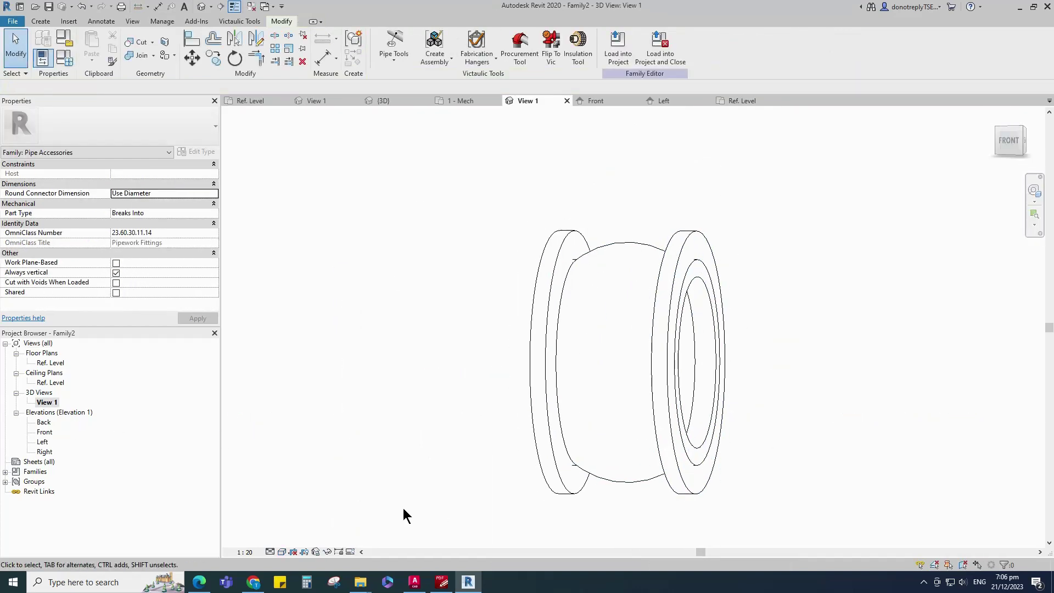
pyautogui.click(270, 553)
pyautogui.click(311, 506)
pyautogui.moveTo(772, 501)
pyautogui.keyDown('shift'); pyautogui.mouseDown(button='middle')
pyautogui.moveTo(558, 509)
pyautogui.moveTo(699, 518)
pyautogui.moveTo(866, 427)
pyautogui.moveTo(774, 492)
pyautogui.mouseUp(button='middle'); pyautogui.keyUp('shift')
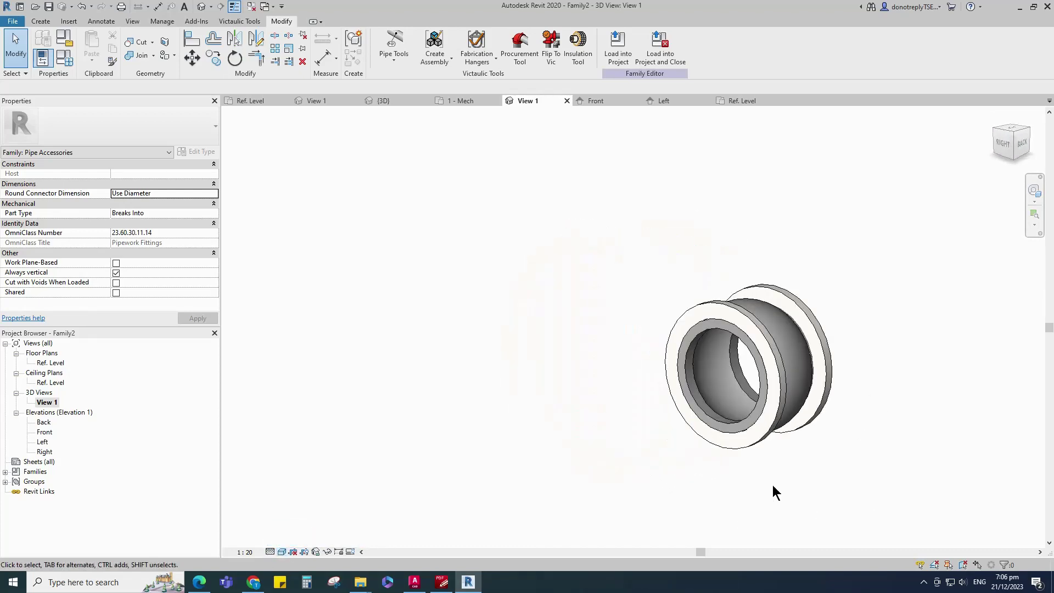
# Create a new material named Rubber while editing the value of the Rubber material parameter
pyautogui.click(63, 59)
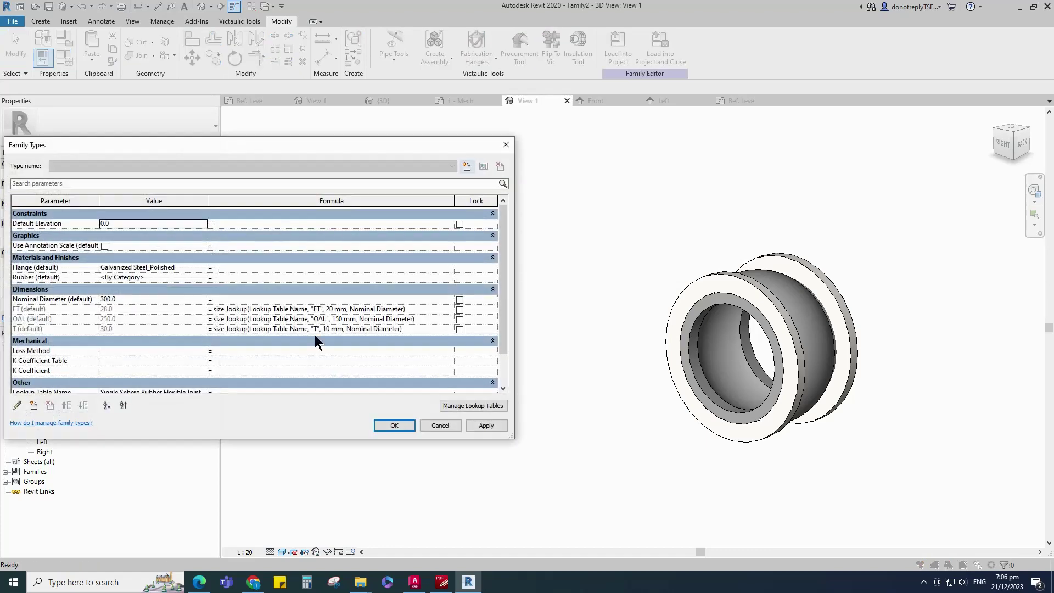
pyautogui.click(198, 277)
pyautogui.click(203, 278)
pyautogui.click(282, 430)
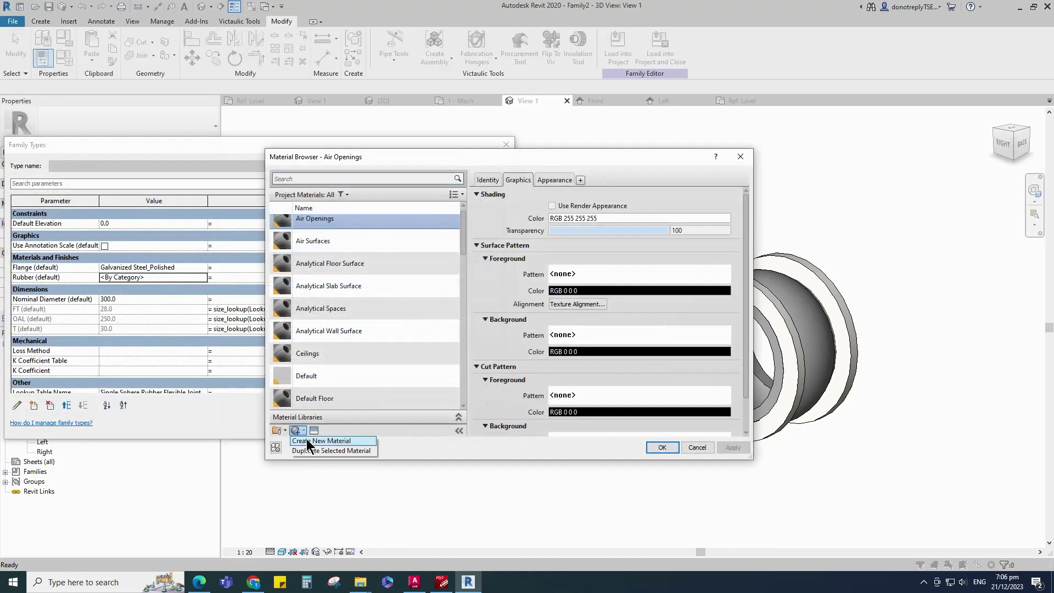
pyautogui.click(307, 440)
pyautogui.rightClick(325, 314)
pyautogui.click(352, 345)
pyautogui.write('Rubber')
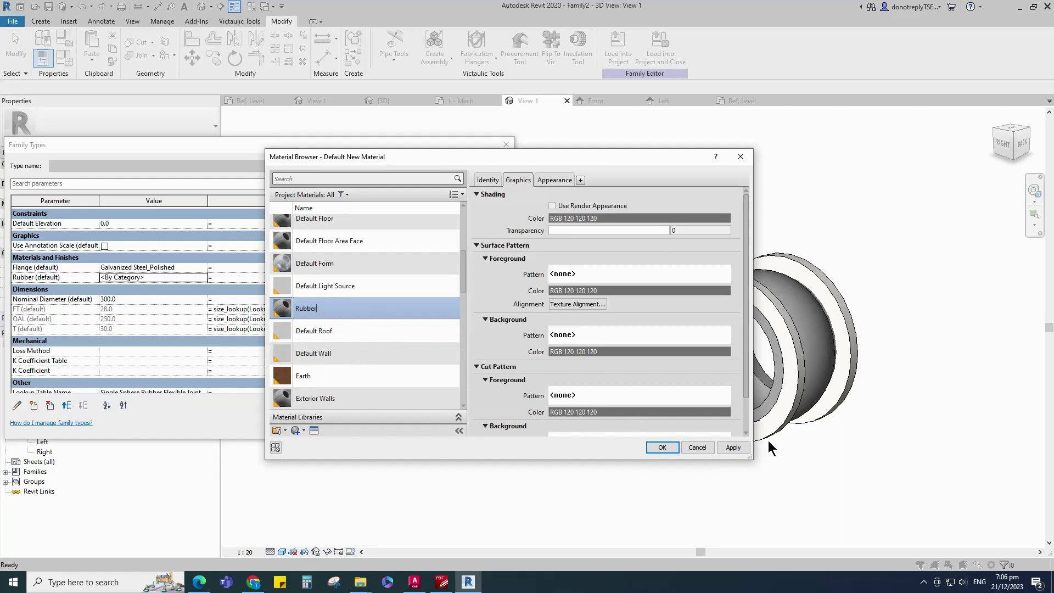
pyautogui.click(730, 447)
# Replace the Rubber material's appearance asset with Plastic - Matte (Black) from the Plastic category of the Appearance Library
pyautogui.click(315, 431)
pyautogui.click(461, 299)
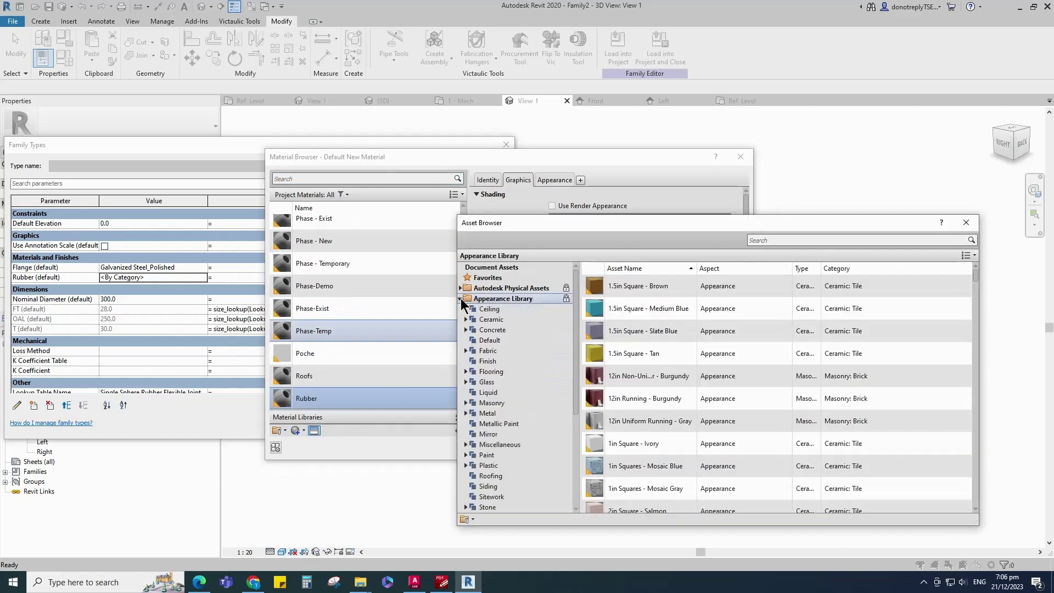
pyautogui.click(494, 466)
pyautogui.scroll(-10, 754, 420)
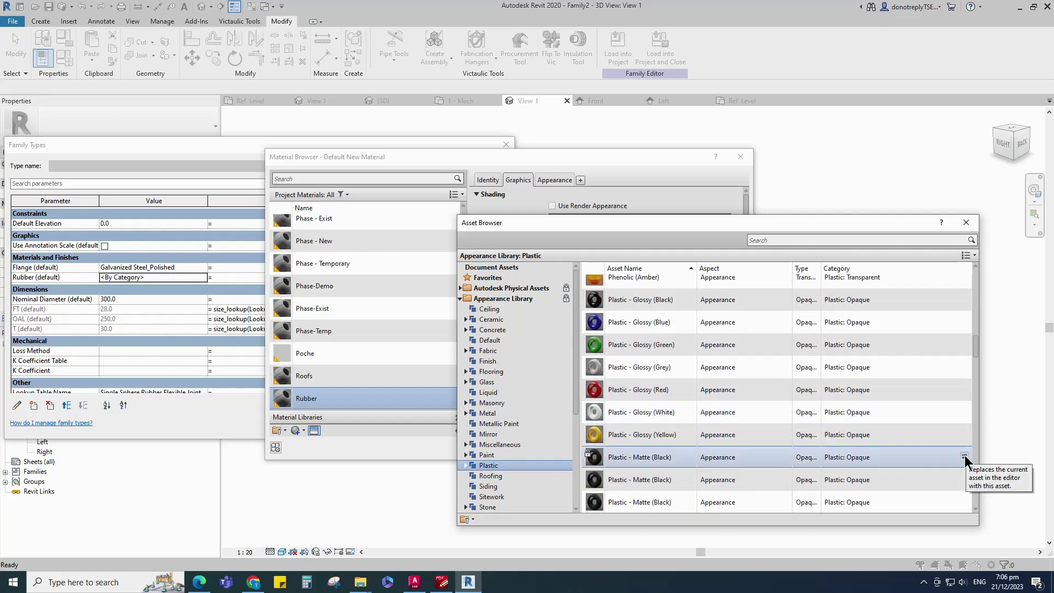
pyautogui.click(965, 458)
pyautogui.click(966, 222)
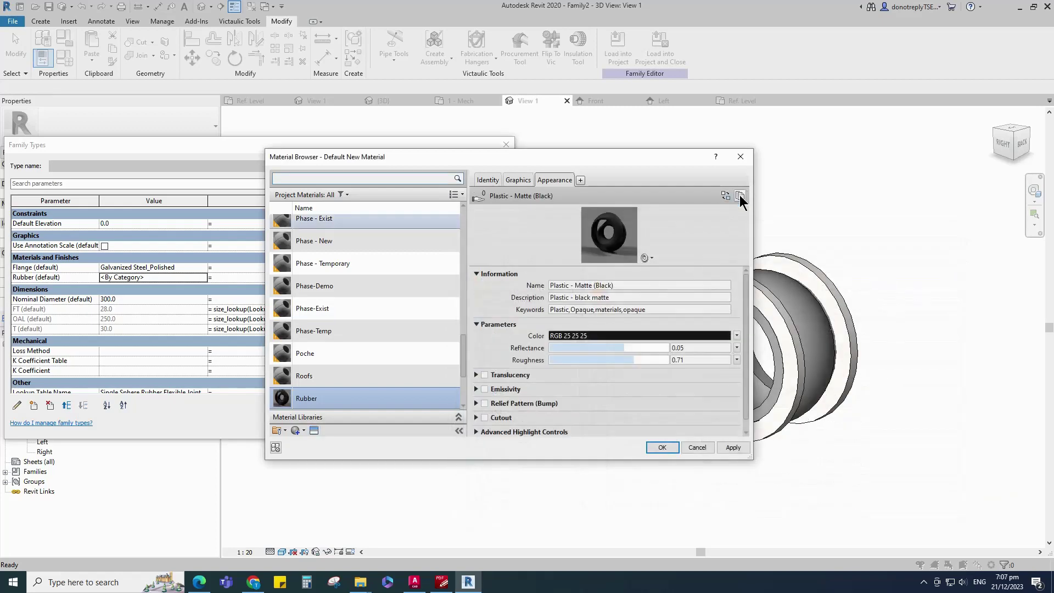
# Use the render appearance for the Rubber material's shading and apply the material to the Rubber parameter
pyautogui.click(526, 178)
pyautogui.click(554, 205)
pyautogui.click(731, 448)
pyautogui.click(669, 448)
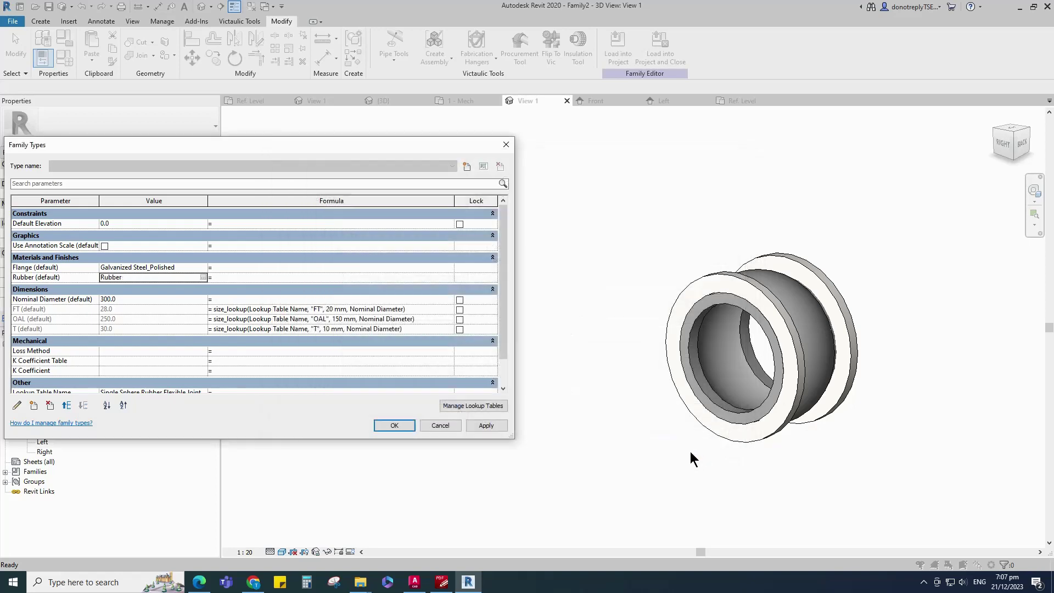
pyautogui.click(493, 427)
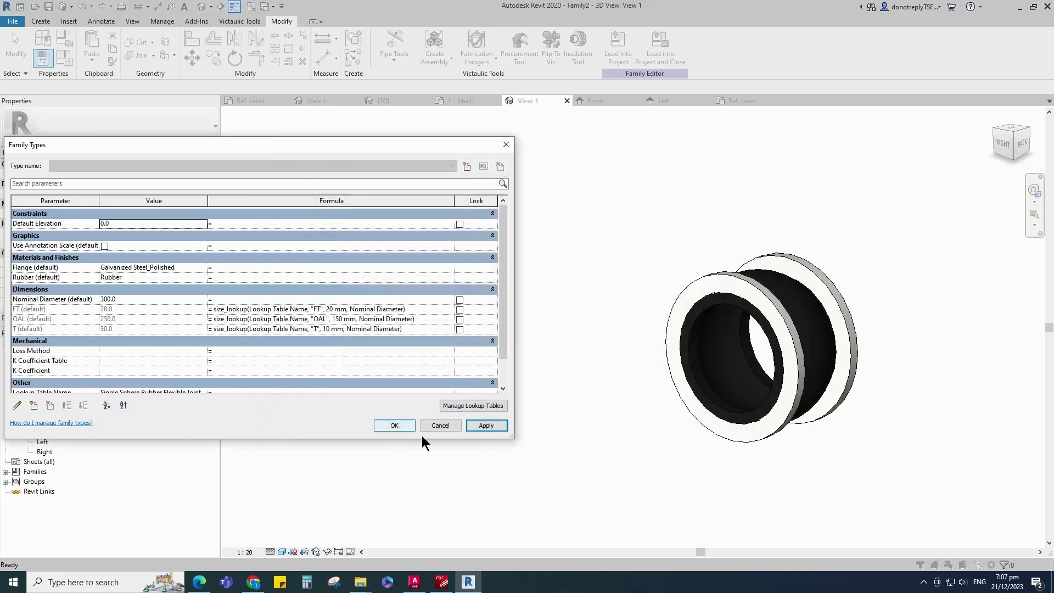
# Test the joint at nominal diameters of 100 and 600 mm, and set the Nominal Diameter back to 300
pyautogui.click(131, 301)
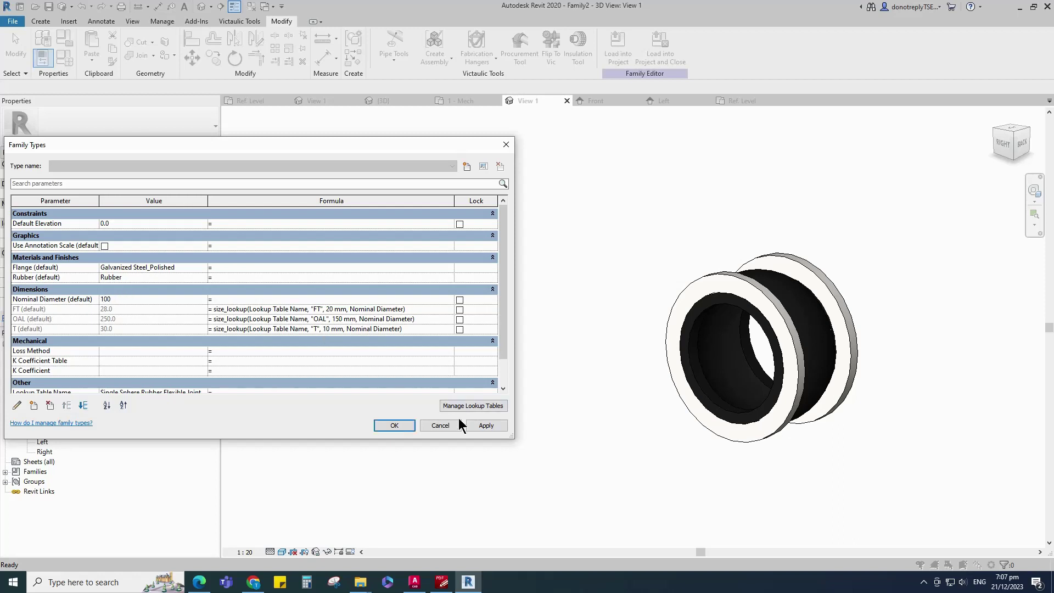
pyautogui.click(486, 425)
pyautogui.click(100, 302)
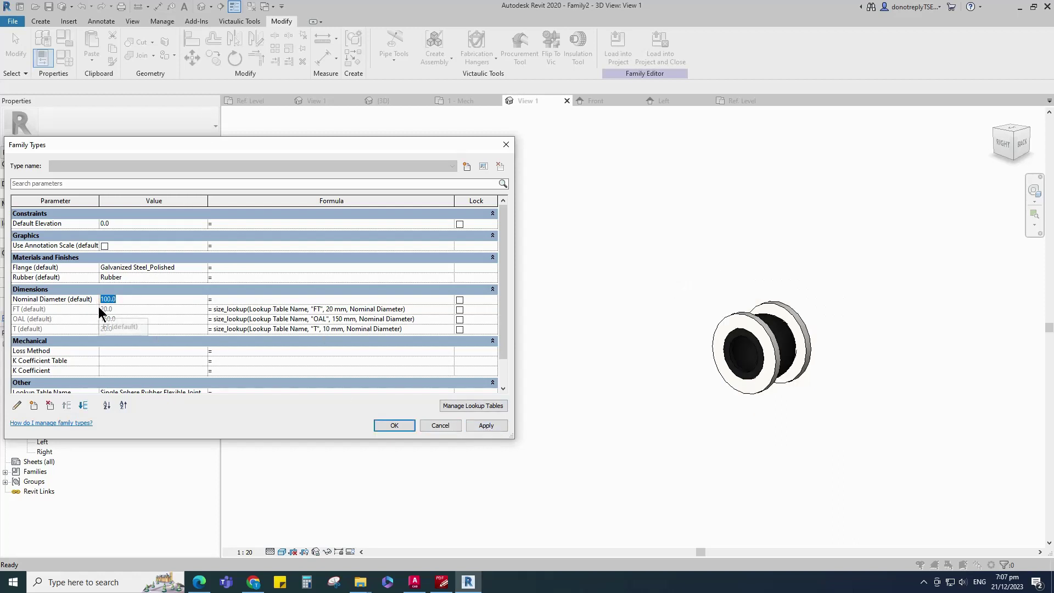
pyautogui.write('600')
pyautogui.click(486, 426)
pyautogui.click(133, 301)
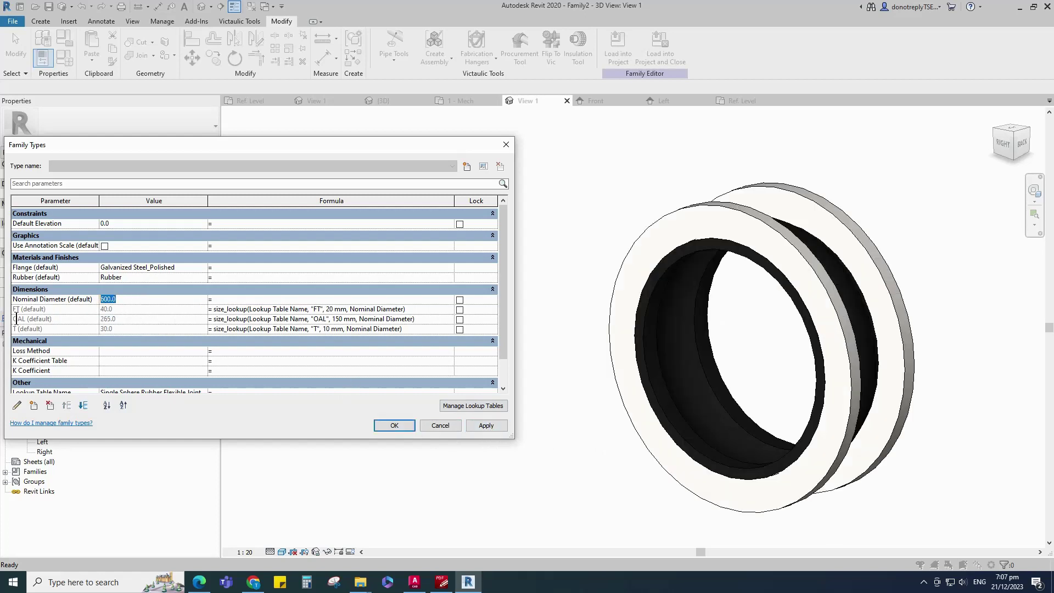
pyautogui.click(499, 424)
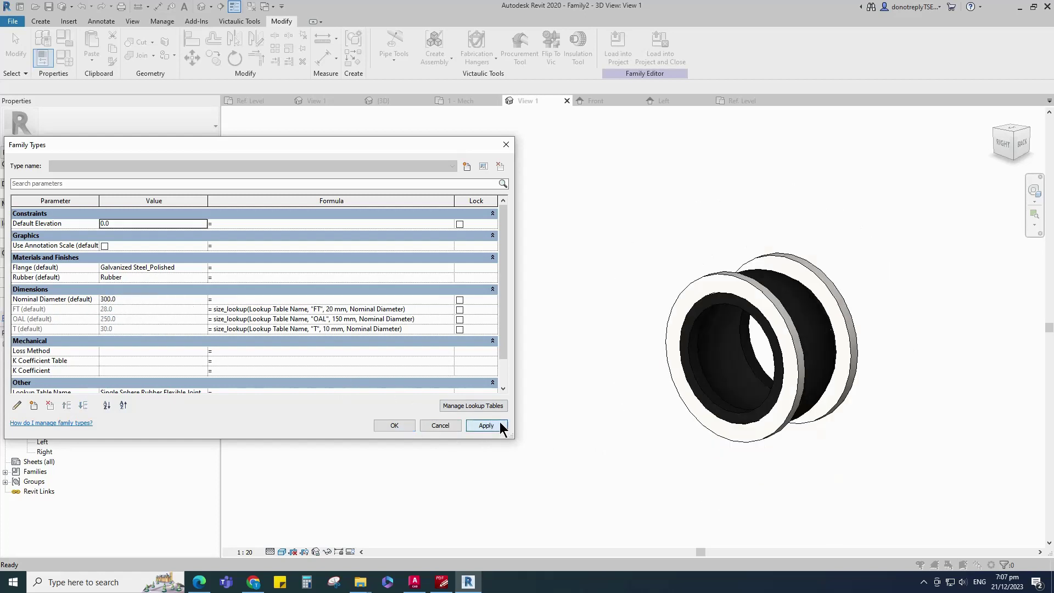
pyautogui.click(394, 426)
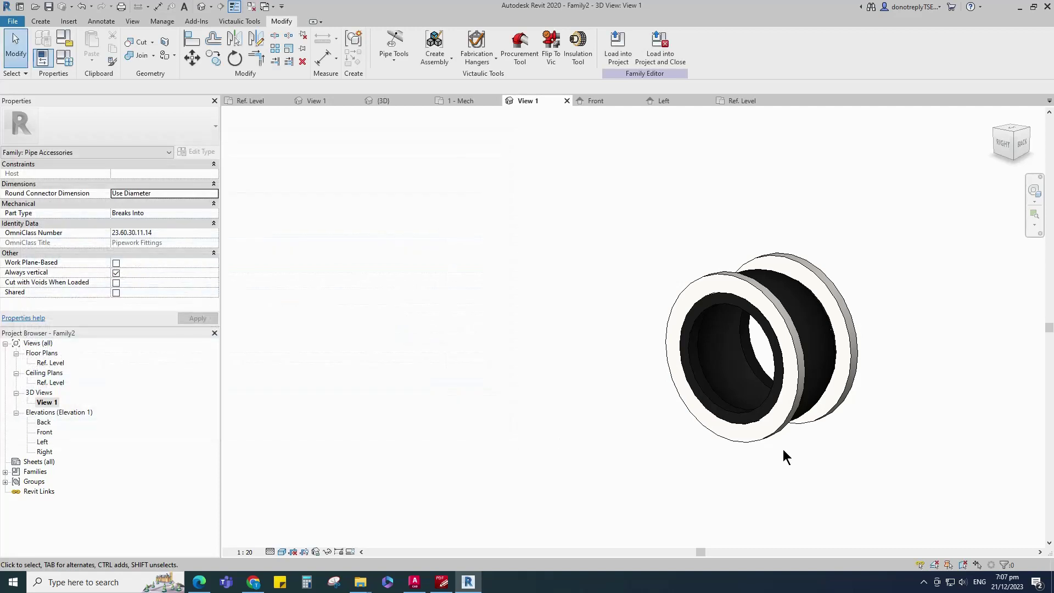
# Place a pipe connector on the circular end face at each end of the rubber joint
pyautogui.keyDown('shift'); pyautogui.moveTo(782, 451); pyautogui.dragTo(474, 258, button='middle'); pyautogui.keyUp('shift')
pyautogui.click(40, 21)
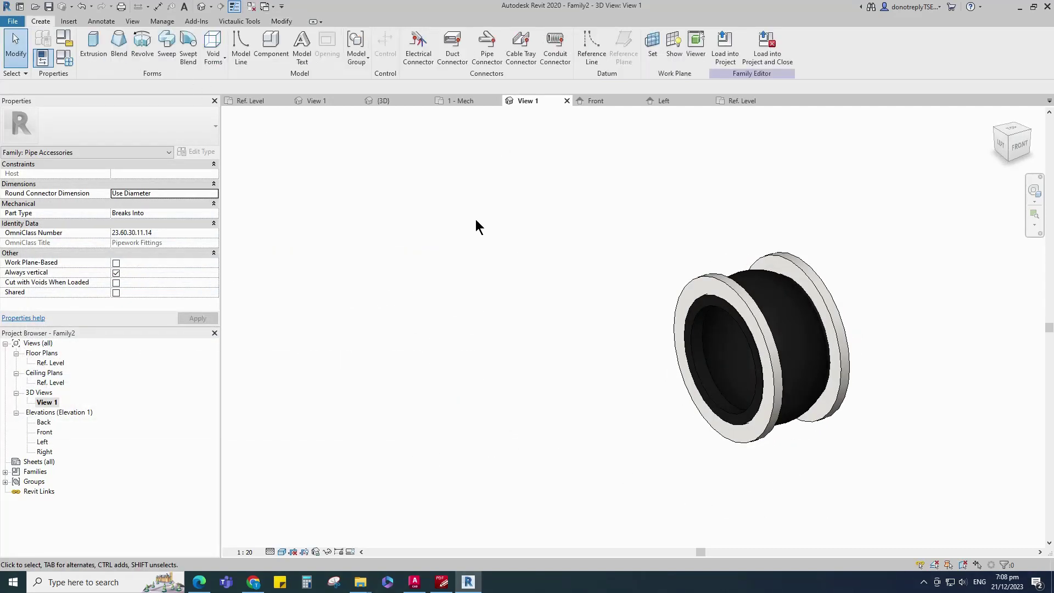
pyautogui.click(487, 44)
pyautogui.keyDown('shift'); pyautogui.moveTo(536, 419); pyautogui.dragTo(809, 529, button='middle'); pyautogui.keyUp('shift')
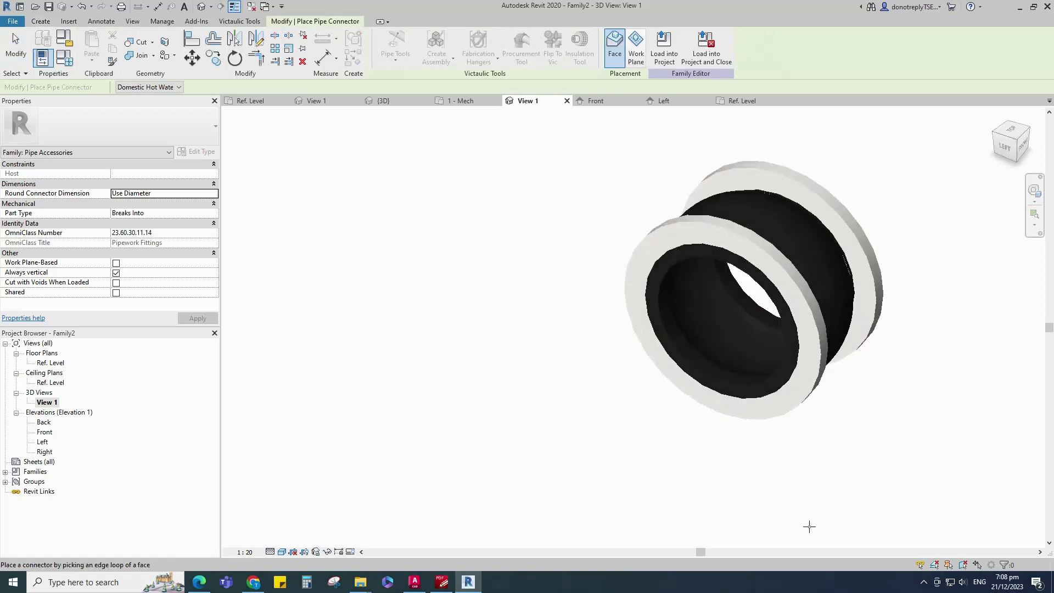
pyautogui.click(677, 246)
pyautogui.keyDown('shift'); pyautogui.moveTo(586, 337); pyautogui.dragTo(812, 273, button='middle'); pyautogui.keyUp('shift')
pyautogui.keyDown('shift'); pyautogui.moveTo(704, 264); pyautogui.dragTo(536, 253, button='middle'); pyautogui.keyUp('shift')
pyautogui.scroll(3, 536, 252)
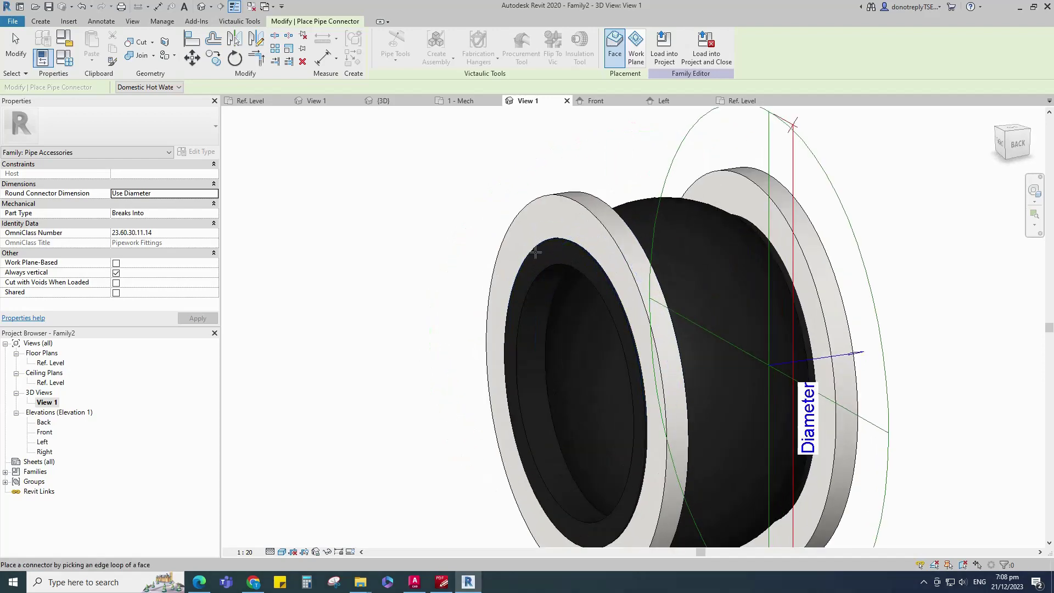
pyautogui.click(519, 307)
pyautogui.keyDown('shift'); pyautogui.moveTo(483, 405); pyautogui.dragTo(1022, 394, button='middle'); pyautogui.keyUp('shift')
pyautogui.scroll(-4, 935, 393)
pyautogui.press('Escape')
# Associate the Diameter of both pipe connectors with the Nominal Diameter family parameter
pyautogui.keyDown('shift'); pyautogui.moveTo(956, 388); pyautogui.dragTo(807, 330, button='middle'); pyautogui.keyUp('shift')
pyautogui.click(1020, 148)
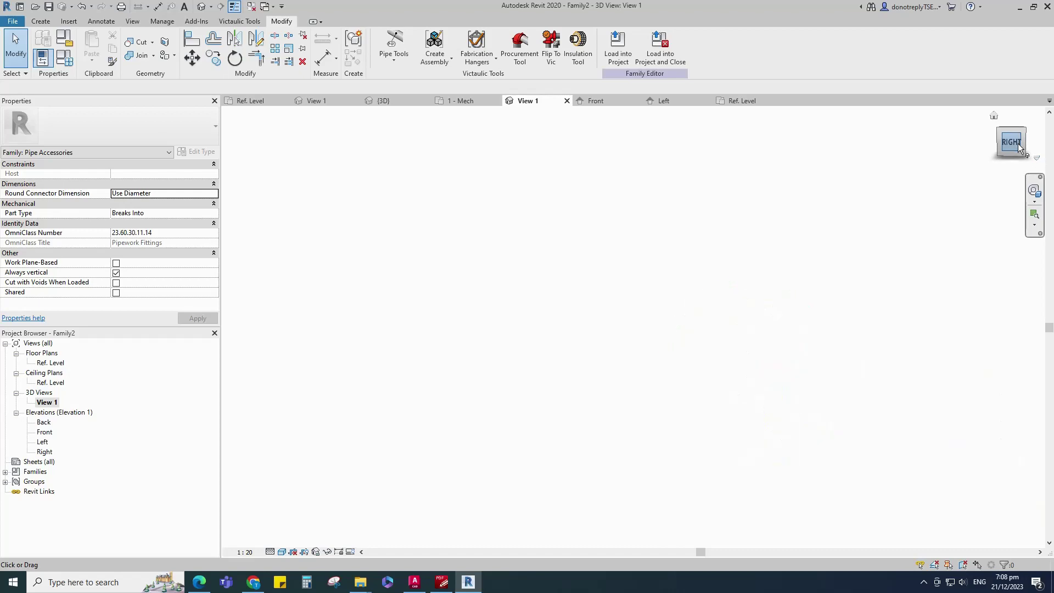
pyautogui.keyDown('shift'); pyautogui.moveTo(730, 250); pyautogui.dragTo(867, 346, button='middle'); pyautogui.keyUp('shift')
pyautogui.scroll(-2, 863, 357)
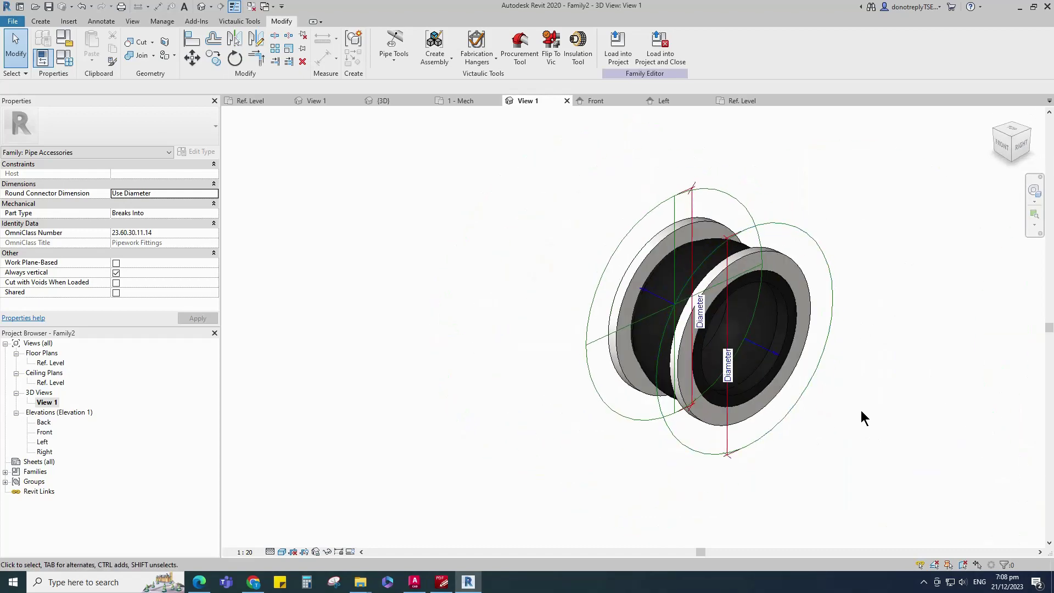
pyautogui.click(777, 355)
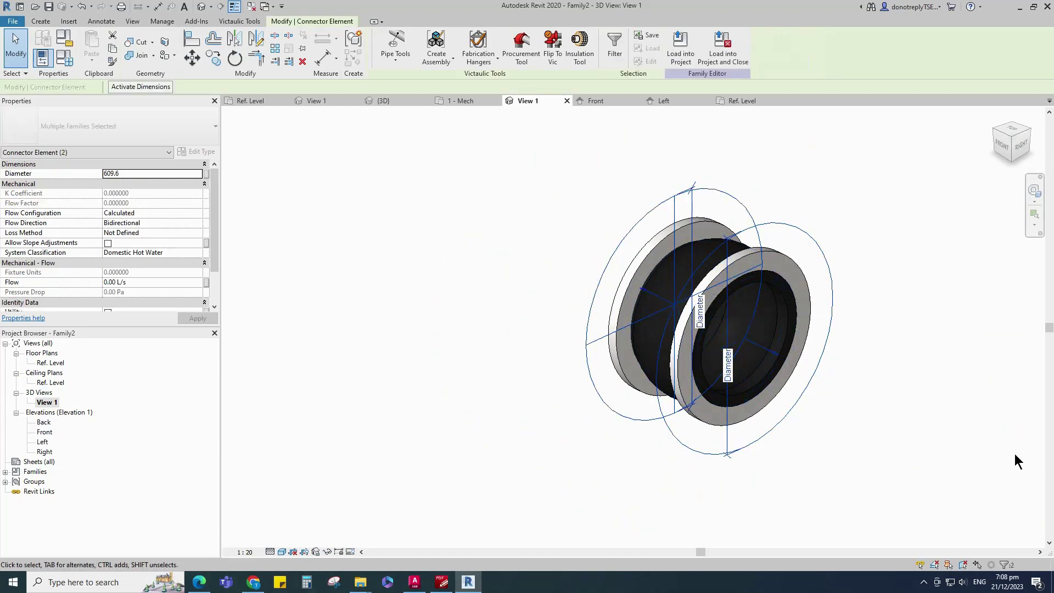
pyautogui.click(206, 174)
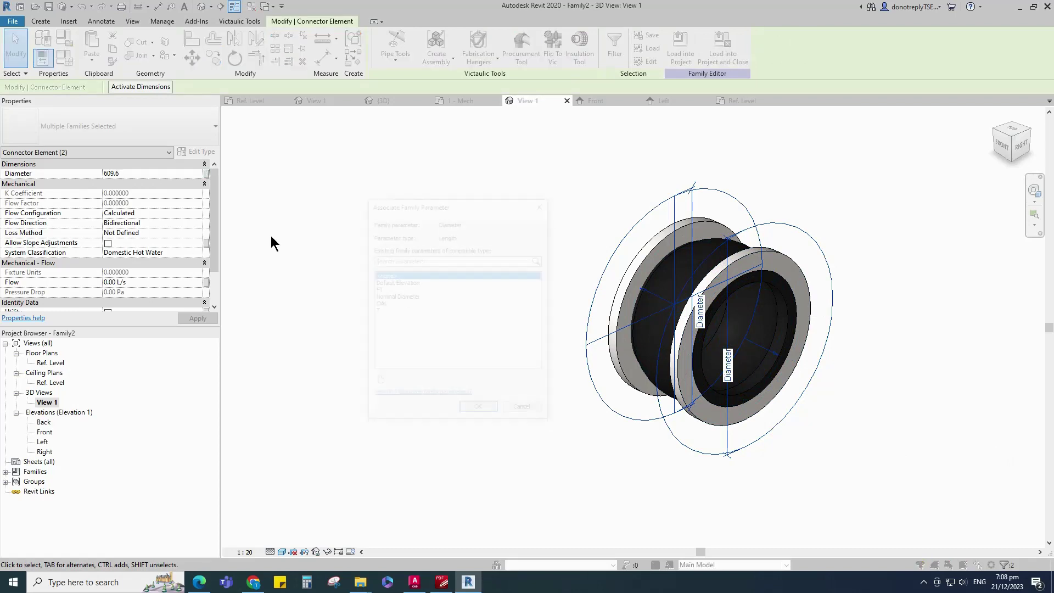
pyautogui.click(397, 297)
pyautogui.click(478, 408)
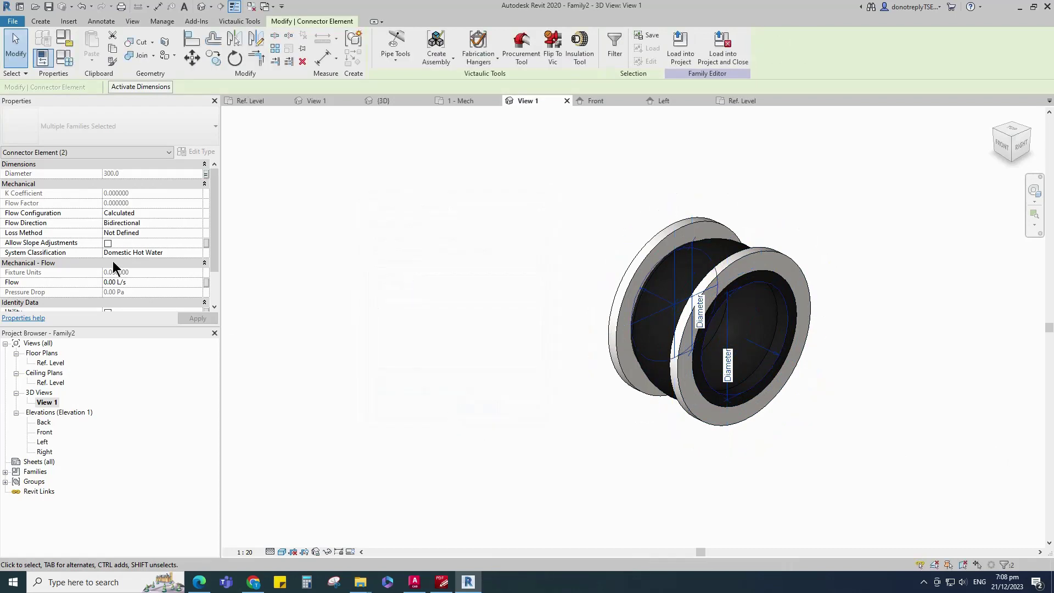
# Set both connectors' Loss Method to K Coefficient and their System Classification to Global
pyautogui.click(196, 234)
pyautogui.click(197, 233)
pyautogui.click(198, 267)
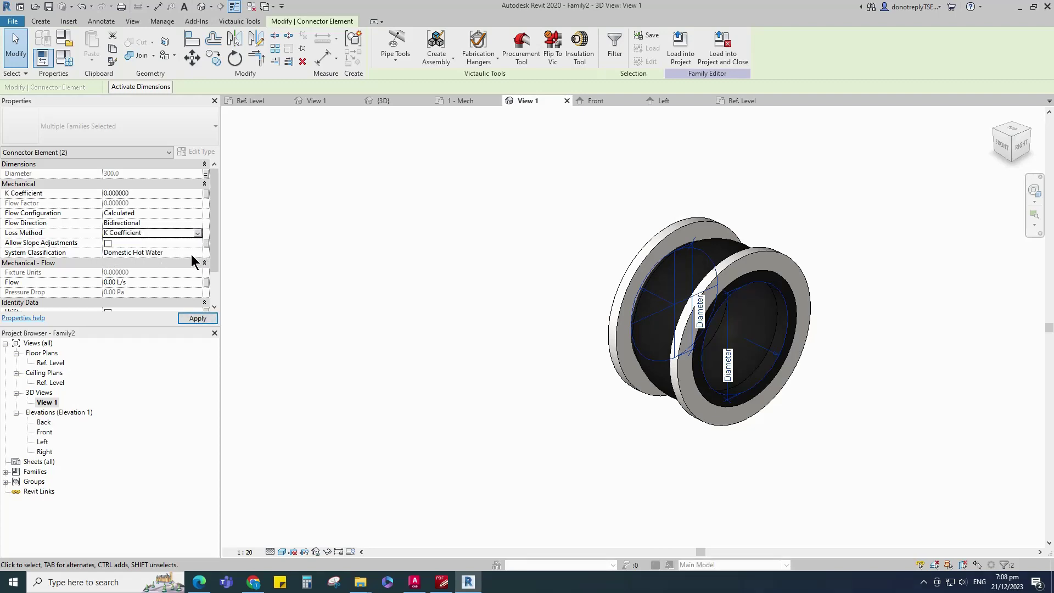
pyautogui.click(198, 253)
pyautogui.scroll(-3, 165, 286)
pyautogui.click(135, 306)
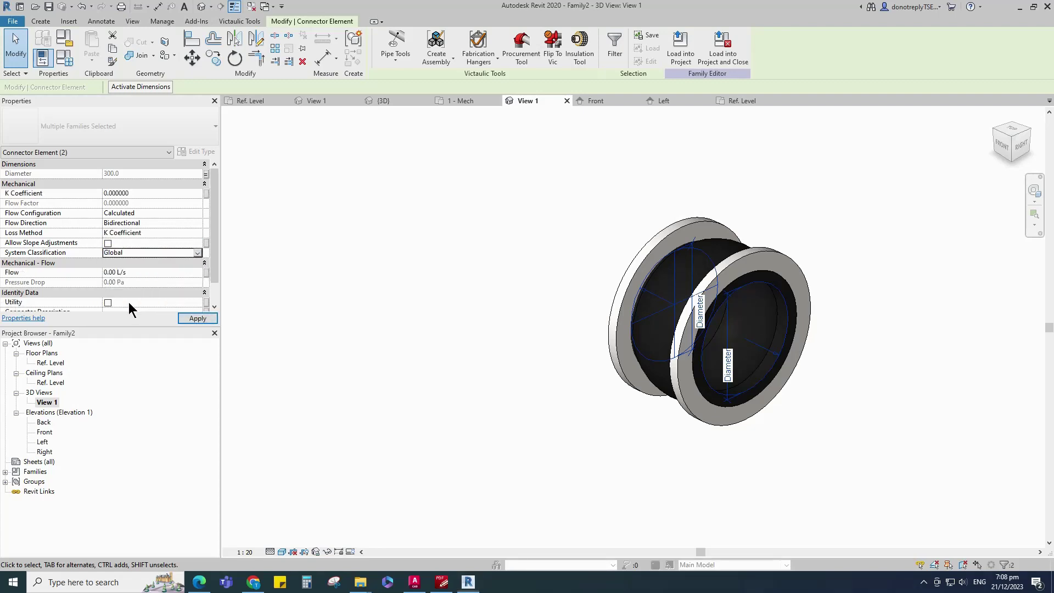
pyautogui.scroll(-1, 135, 306)
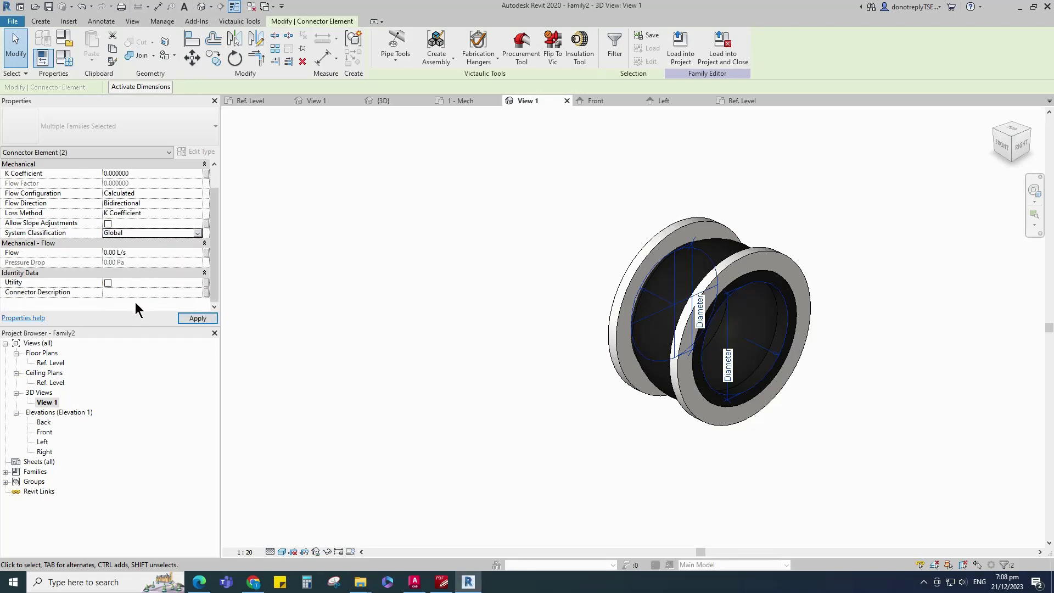
pyautogui.click(197, 319)
pyautogui.click(445, 378)
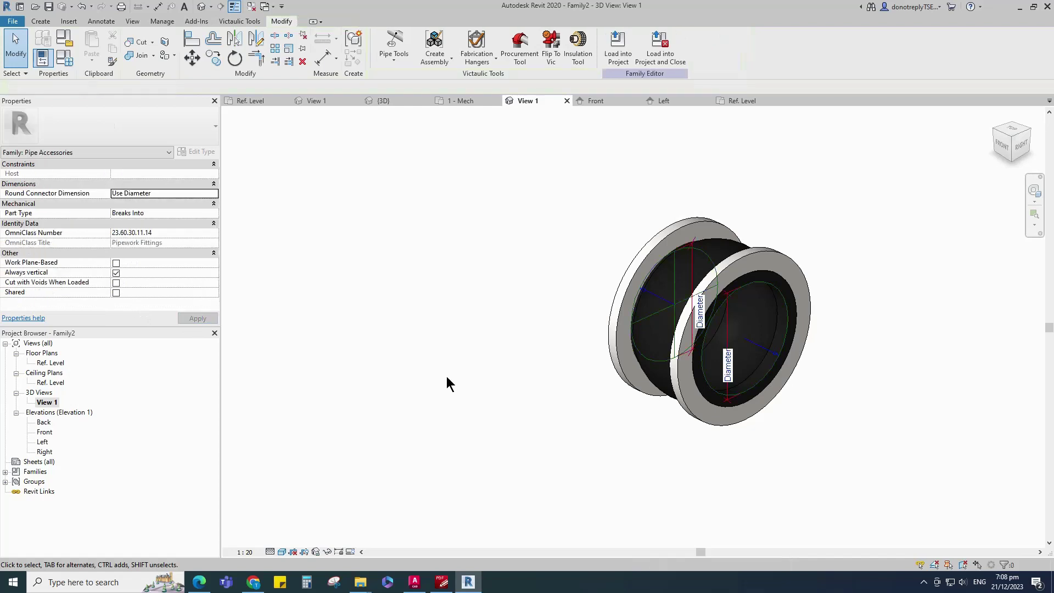
# Link the two pipe connectors at opposite ends of the joint to each other
pyautogui.click(756, 343)
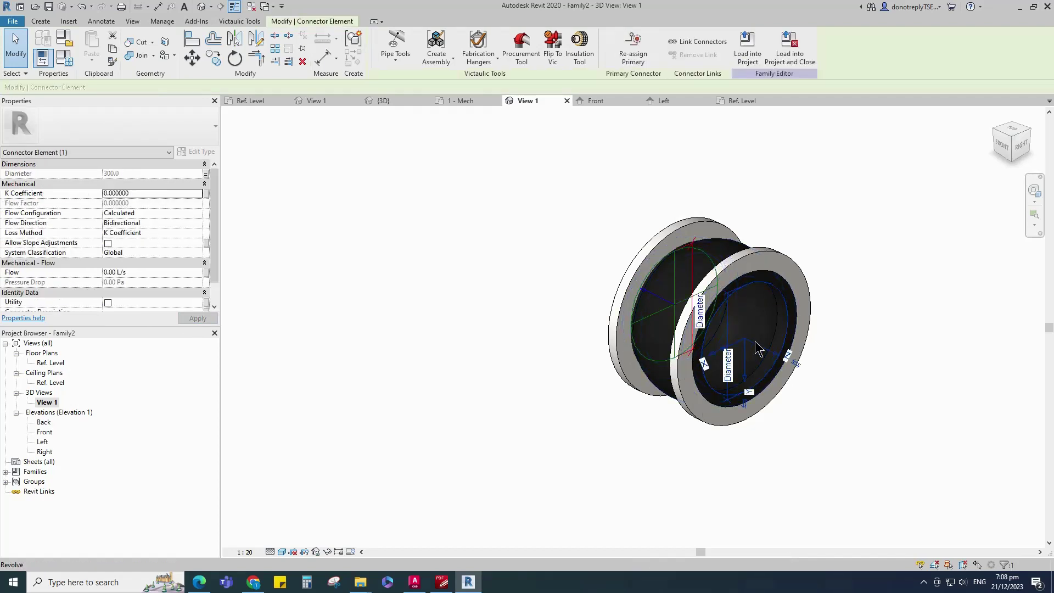
pyautogui.click(699, 44)
pyautogui.click(654, 293)
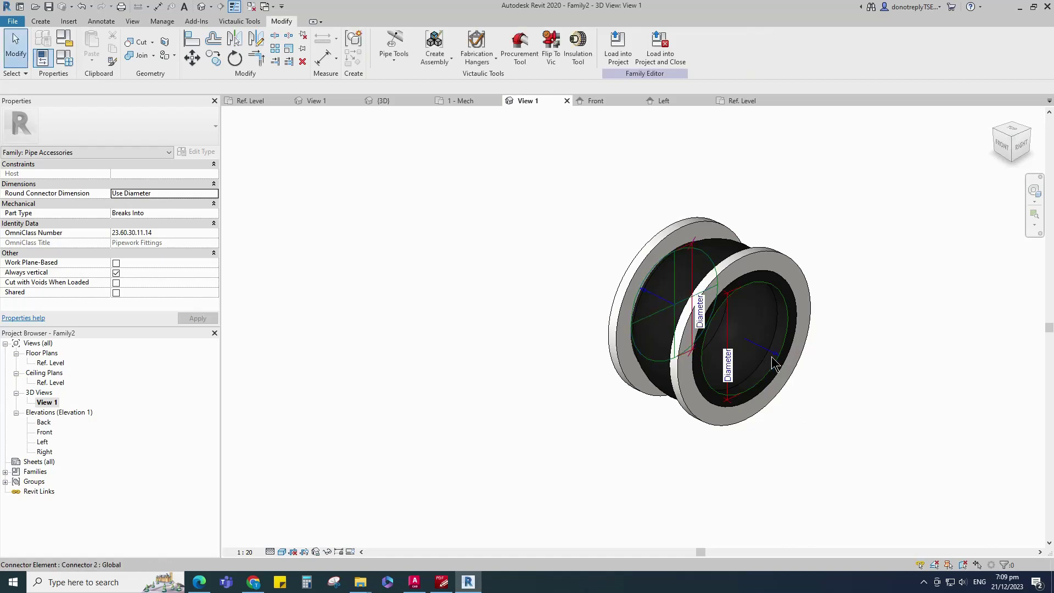
# Check the finished joint in the 3D view and close all the inactive views
pyautogui.keyDown('shift'); pyautogui.moveTo(804, 433); pyautogui.dragTo(654, 428, button='middle'); pyautogui.keyUp('shift')
pyautogui.click(1017, 145)
pyautogui.click(994, 115)
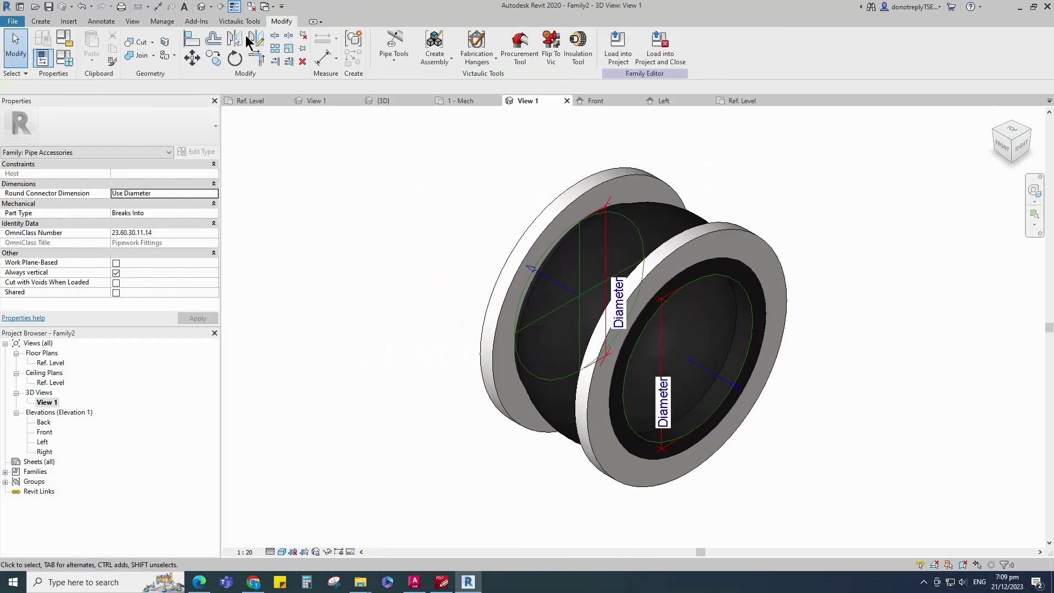
pyautogui.click(252, 6)
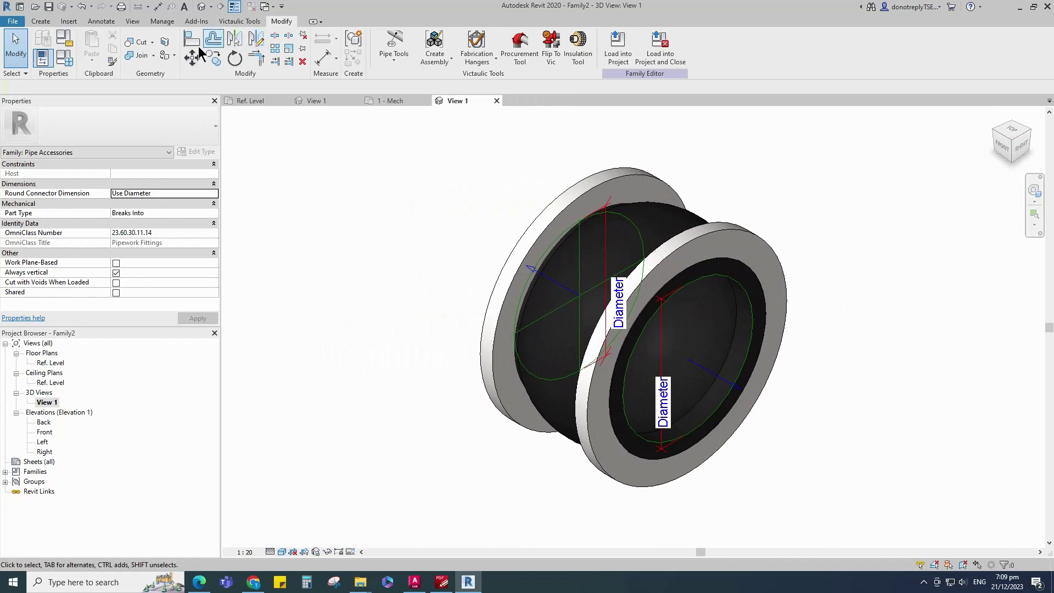
# Save the family as Single Sphere Rubber Flexible Joint in the TT folder
pyautogui.click(50, 7)
pyautogui.write('Single Sphere Rubber Flexible Joint')
pyautogui.press('BackSpace')
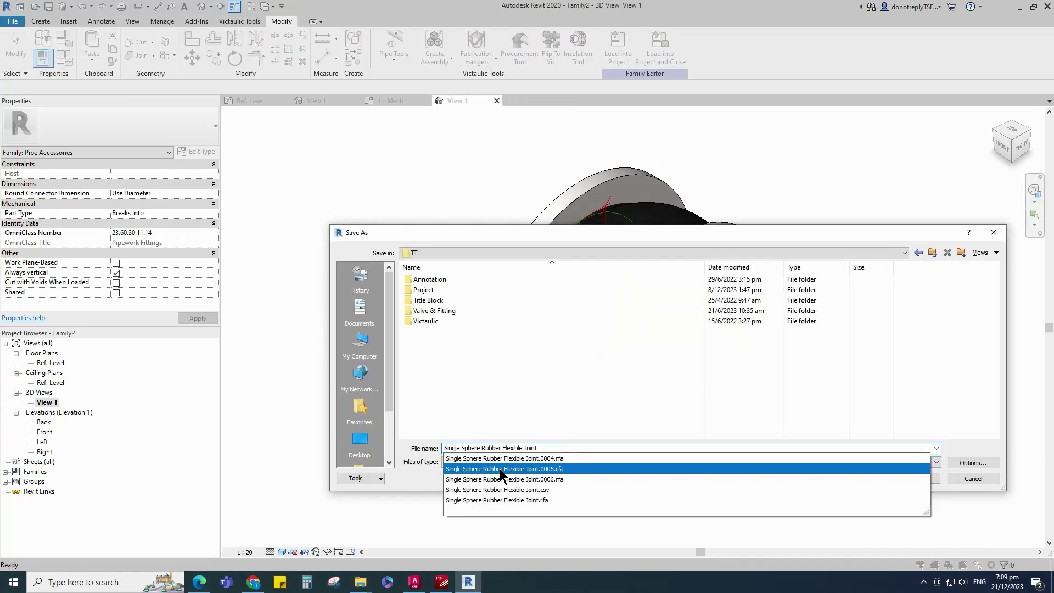
pyautogui.press('Return')
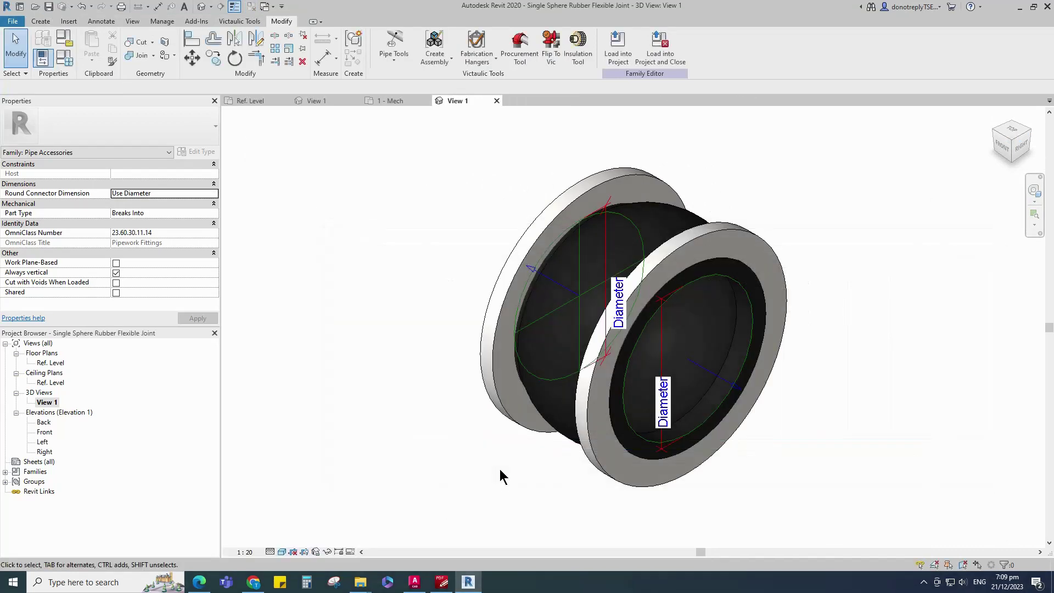
# Load the rubber flexible joint family into the Piping_Pratical_1.rvt project
pyautogui.click(394, 101)
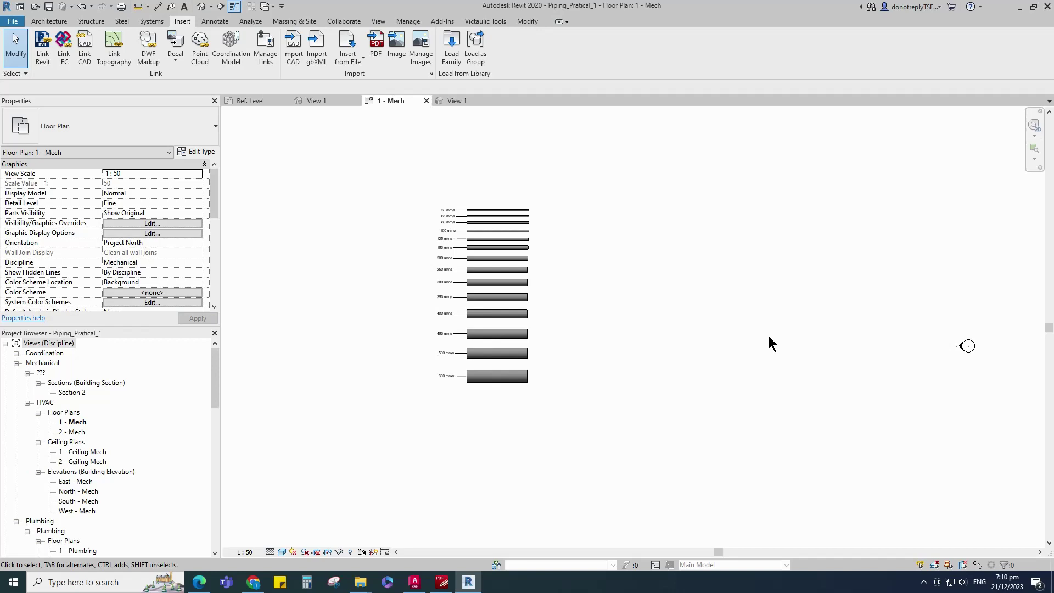
pyautogui.hotkey('ctrl', 'Tab')
pyautogui.click(618, 49)
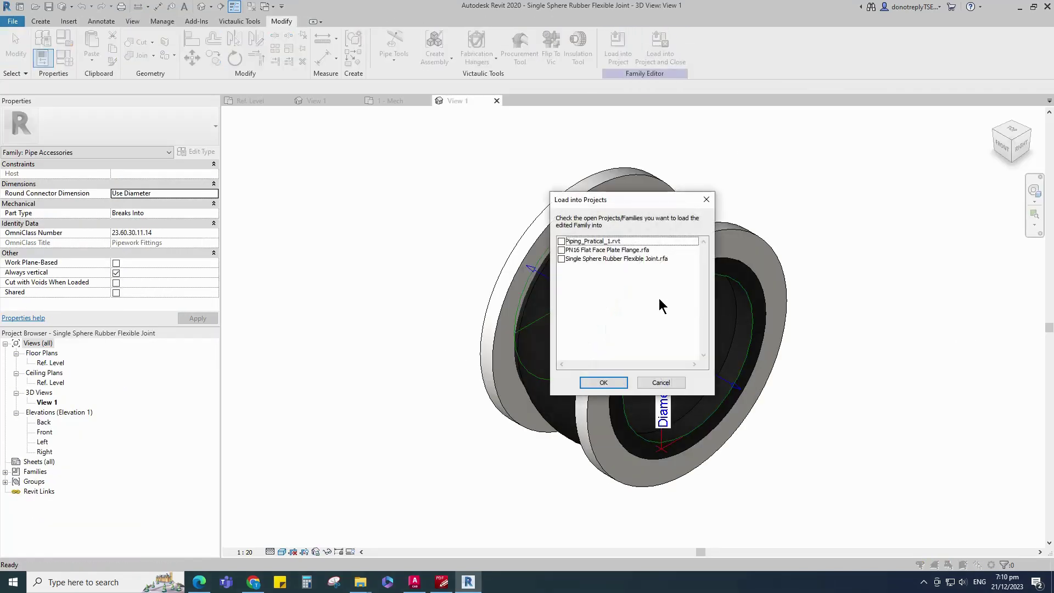
pyautogui.click(561, 241)
pyautogui.click(604, 382)
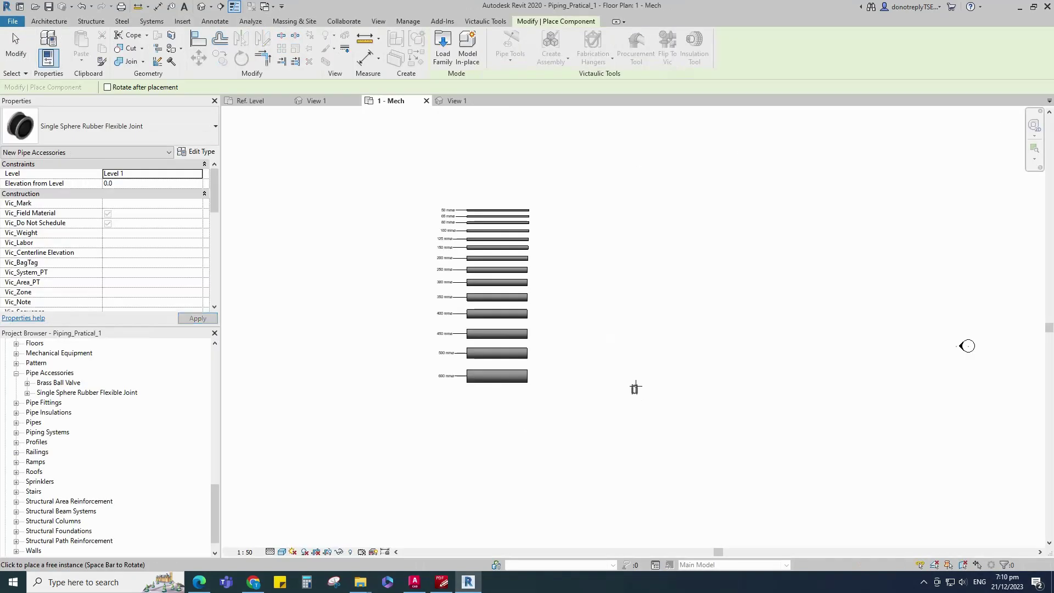
# Place a rubber flexible joint at the midpoint of each of the 600, 500, 450, 400, 350, 300, 250 and 200 mm pipes
pyautogui.click(512, 382)
pyautogui.scroll(-2, 516, 433)
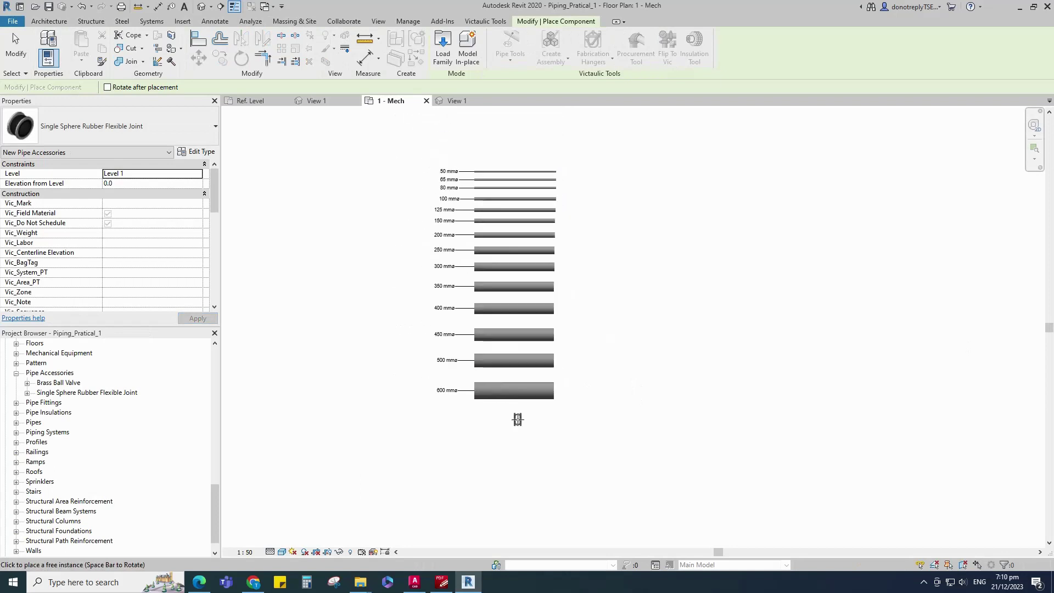
pyautogui.click(513, 343)
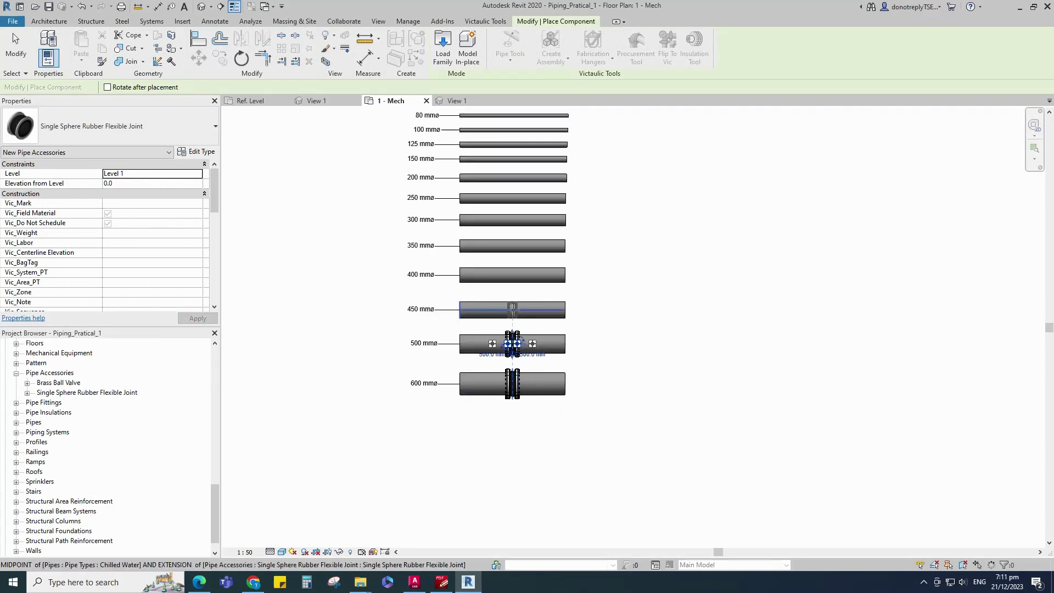
pyautogui.click(513, 305)
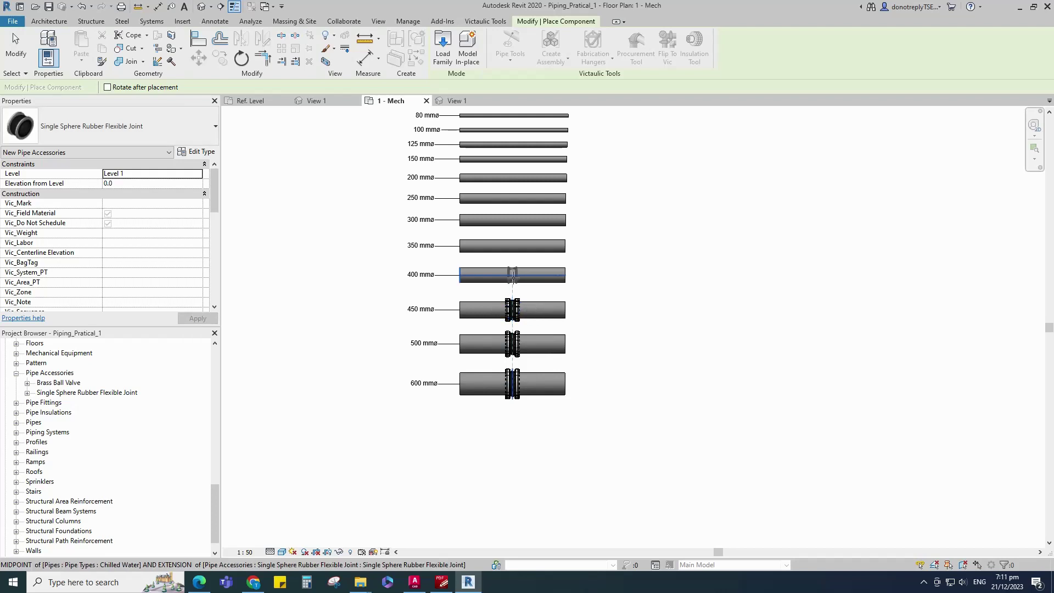
pyautogui.click(512, 275)
pyautogui.click(513, 246)
pyautogui.click(513, 220)
pyautogui.click(513, 198)
pyautogui.click(512, 177)
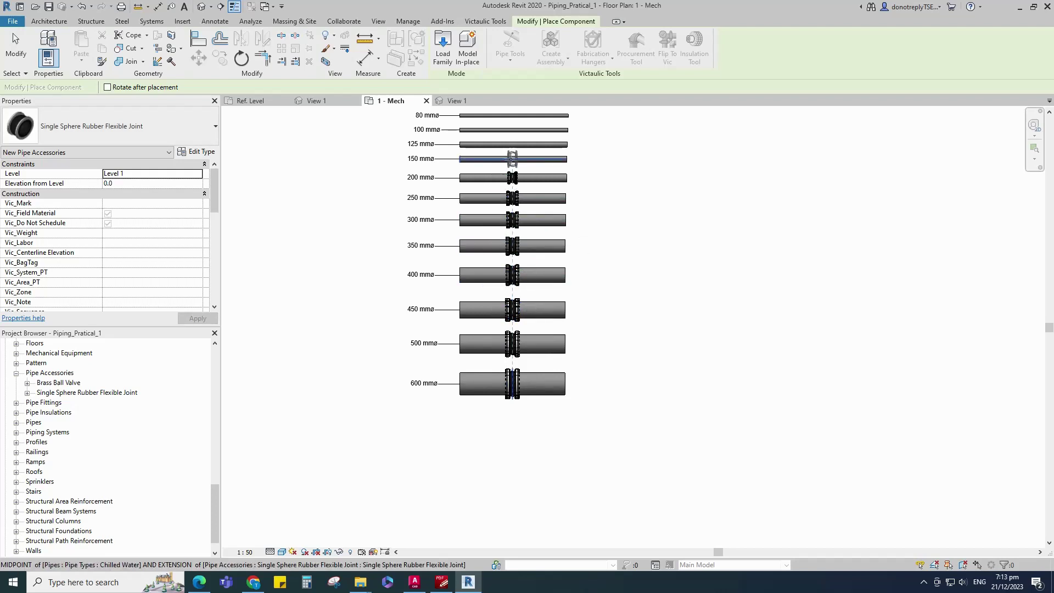
# Place a rubber flexible joint at the midpoint of each of the 150, 125, 100, 80, 65 and 50 mm pipes
pyautogui.click(513, 159)
pyautogui.scroll(-2, 612, 318)
pyautogui.scroll(5, 547, 177)
pyautogui.click(529, 176)
pyautogui.click(530, 154)
pyautogui.scroll(1, 526, 153)
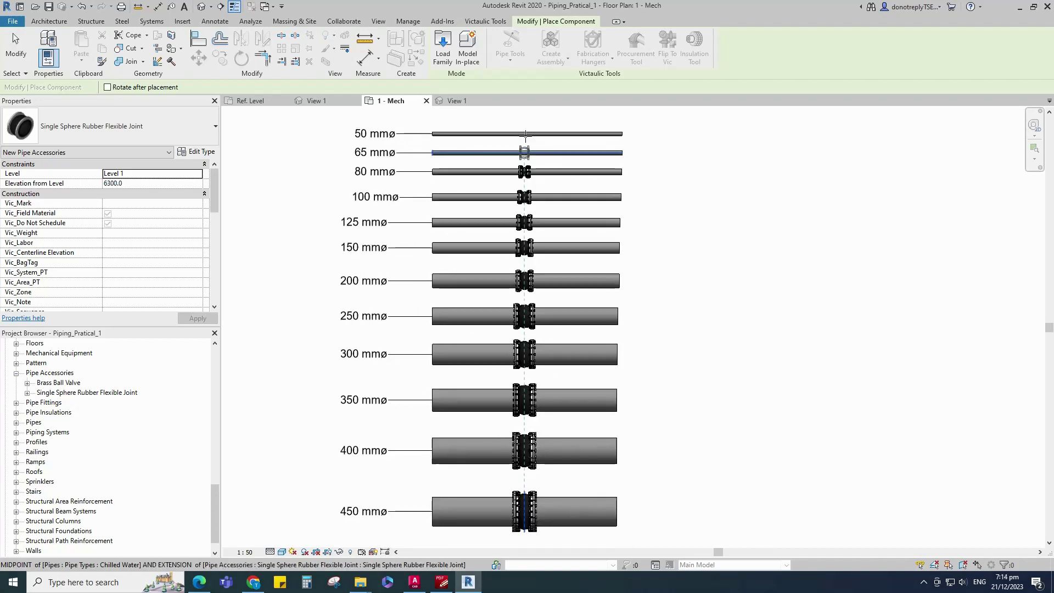
pyautogui.click(525, 153)
pyautogui.click(525, 134)
pyautogui.press('Escape')
# Examine the flanges, bolts and rubber bodies of the joints on every pipe size in the plan and 3D views
pyautogui.scroll(-1, 661, 172)
pyautogui.scroll(1, 541, 536)
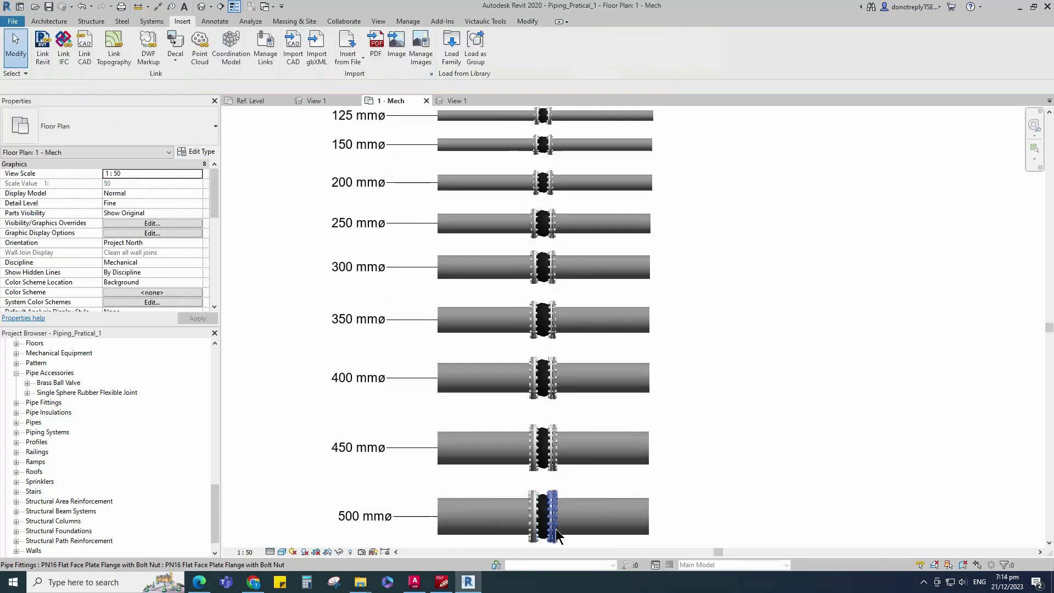
pyautogui.scroll(-1, 591, 522)
pyautogui.moveTo(516, 117); pyautogui.dragTo(589, 544)
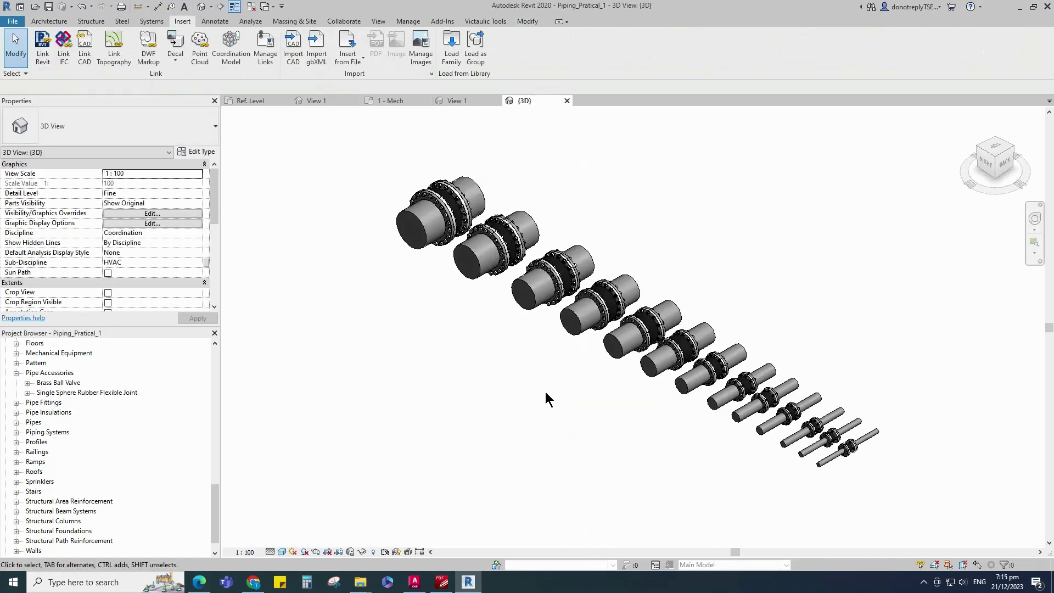
pyautogui.scroll(2, 582, 286)
pyautogui.scroll(-2, 428, 283)
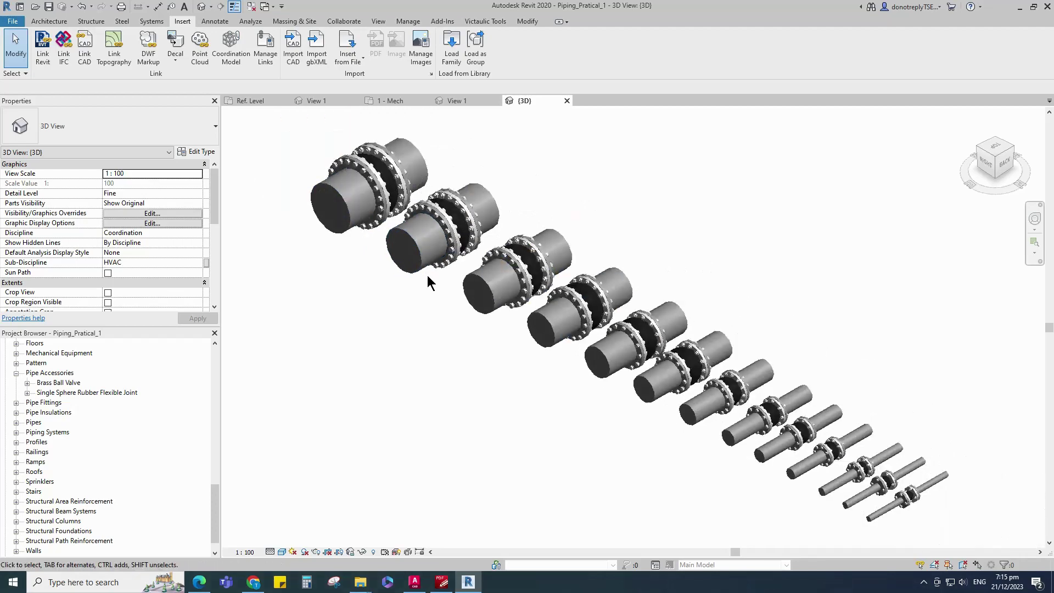
pyautogui.keyDown('shift'); pyautogui.moveTo(668, 495); pyautogui.dragTo(440, 489, button='middle'); pyautogui.keyUp('shift')
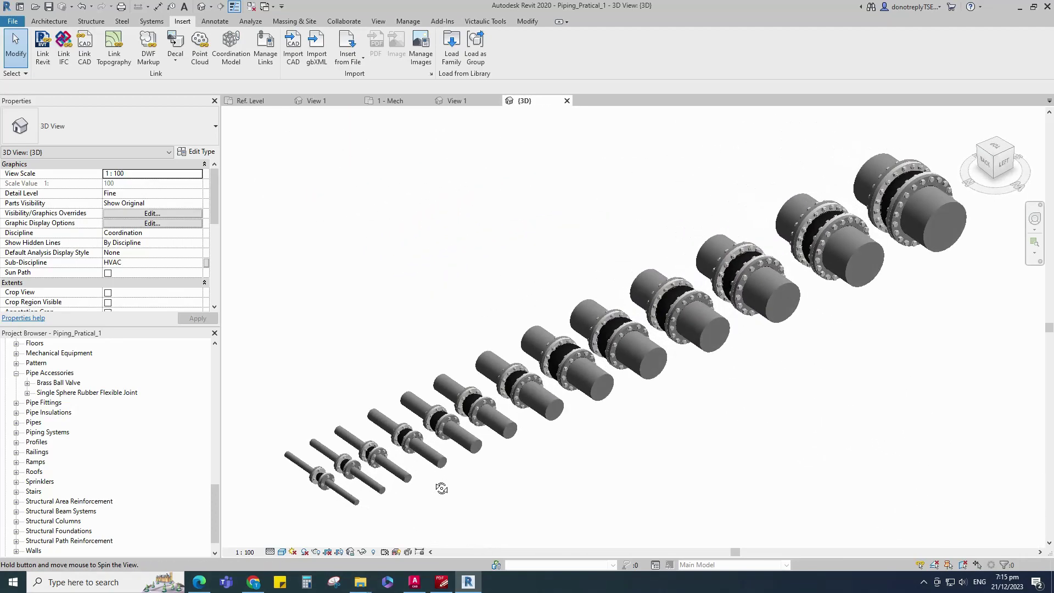
pyautogui.keyDown('shift'); pyautogui.moveTo(595, 496); pyautogui.dragTo(894, 514, button='middle'); pyautogui.keyUp('shift')
pyautogui.scroll(4, 895, 506)
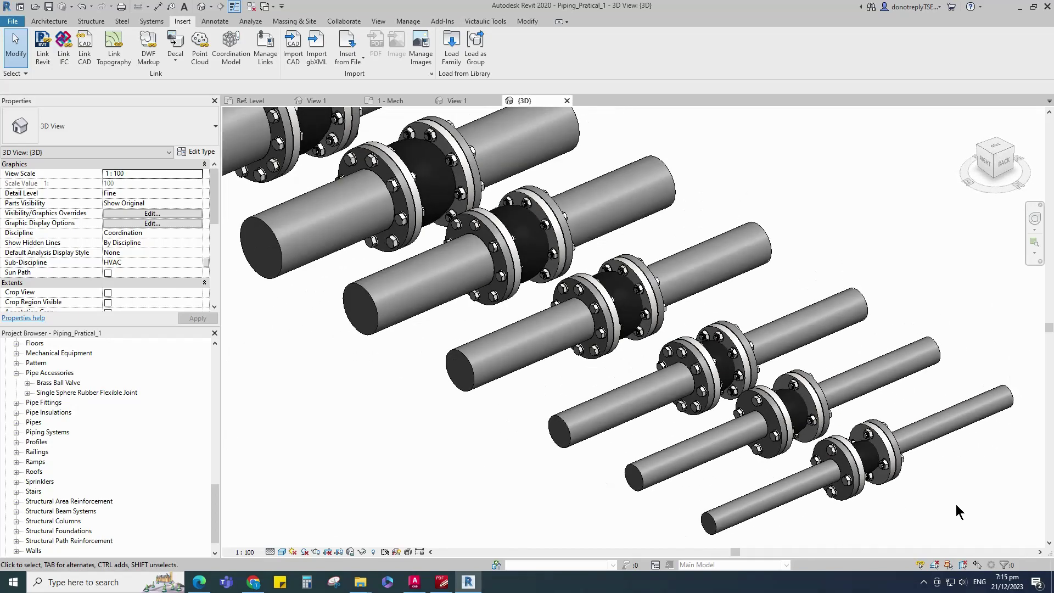
pyautogui.scroll(-3, 954, 506)
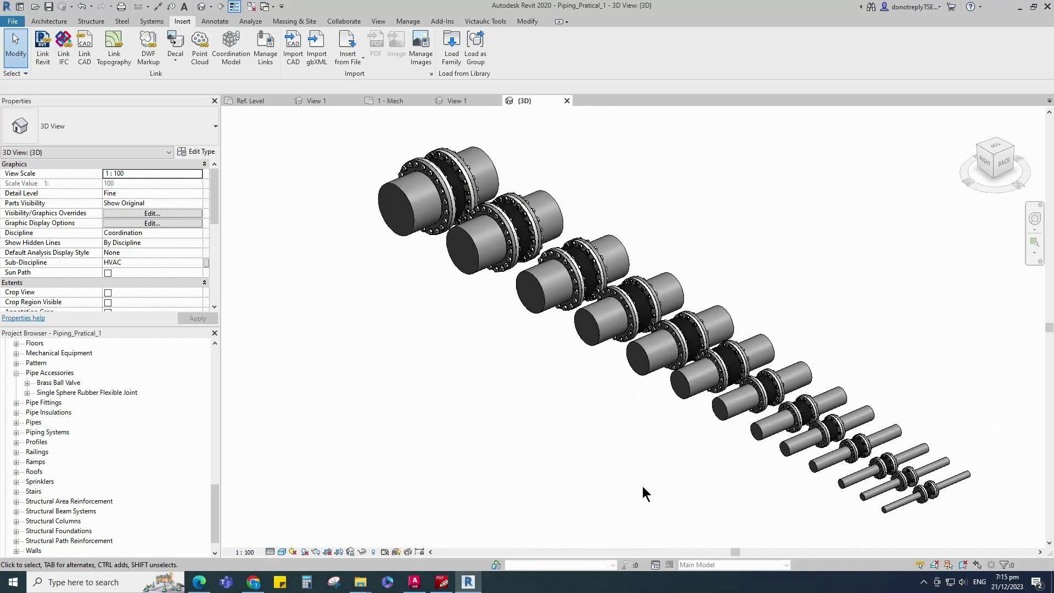